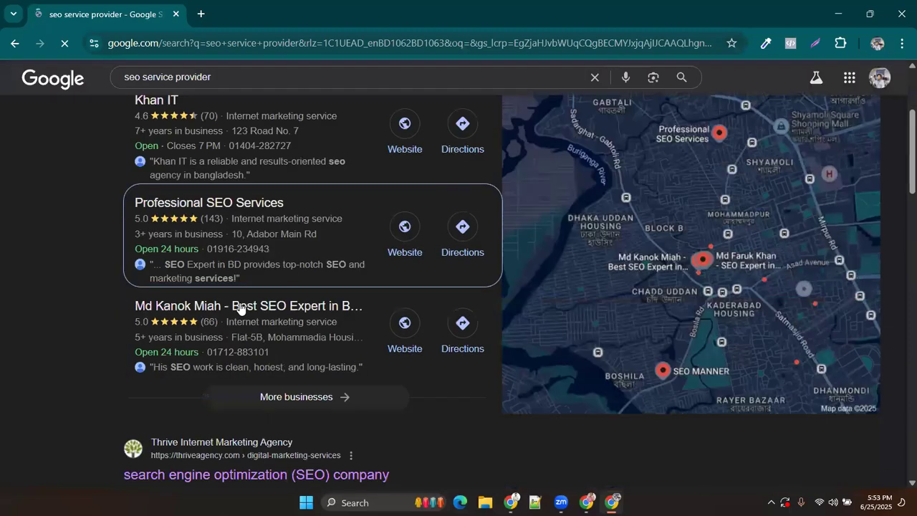
- Look through the current search results, and search Google for "seo service provider in uk"
scroll(239, 351, "down", 3)
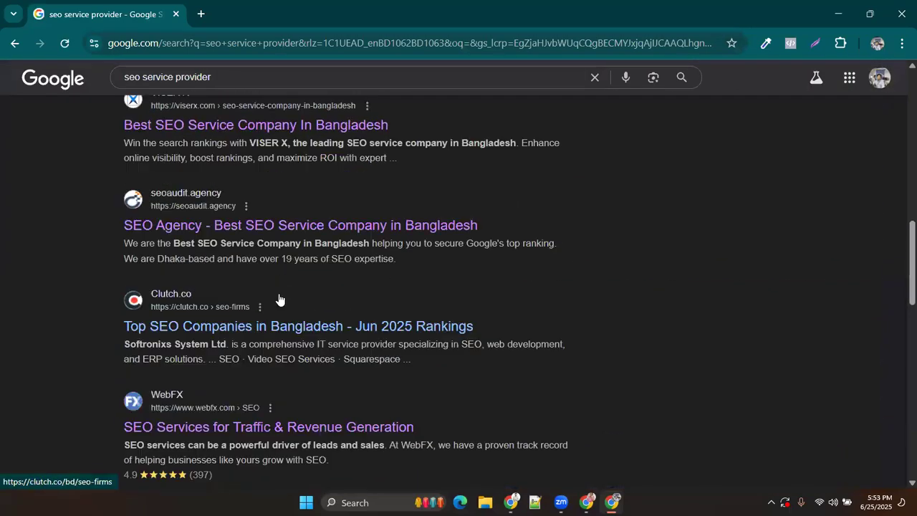
scroll(243, 265, "down", 6)
scroll(235, 356, "up", 12)
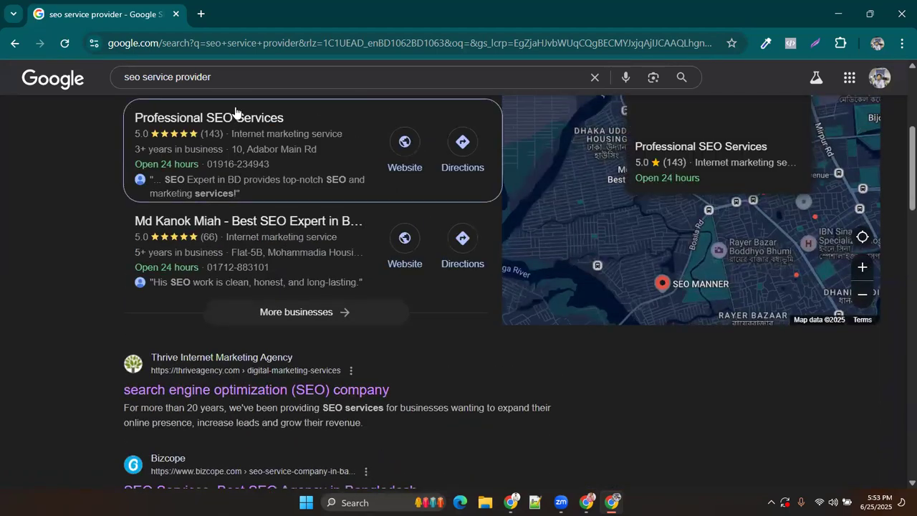
left_click(249, 78)
left_click(213, 101)
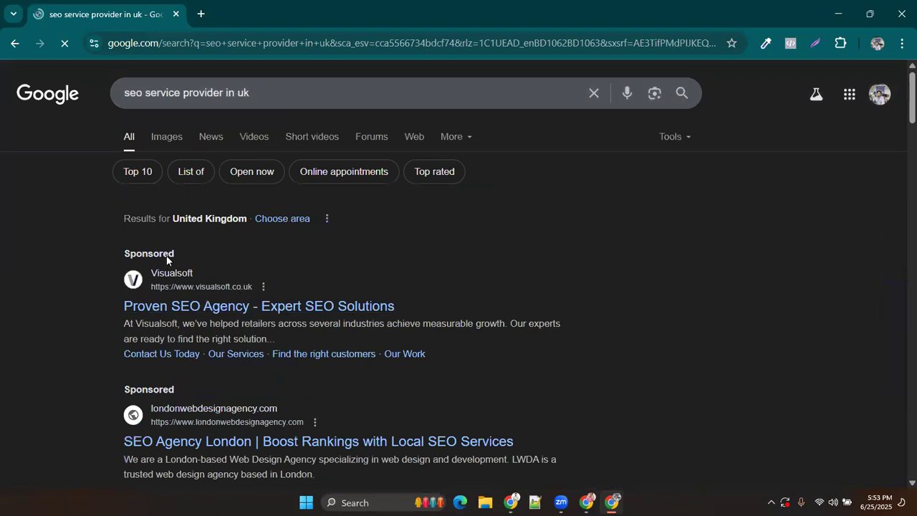
- Examine the sponsored listings at the beginning of the UK SEO service provider search results
scroll(279, 286, "down", 2)
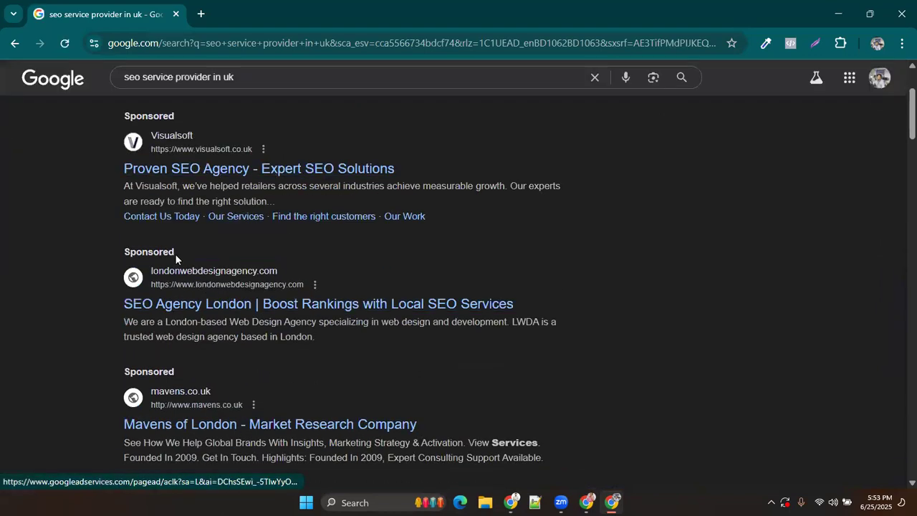
scroll(159, 279, "down", 1)
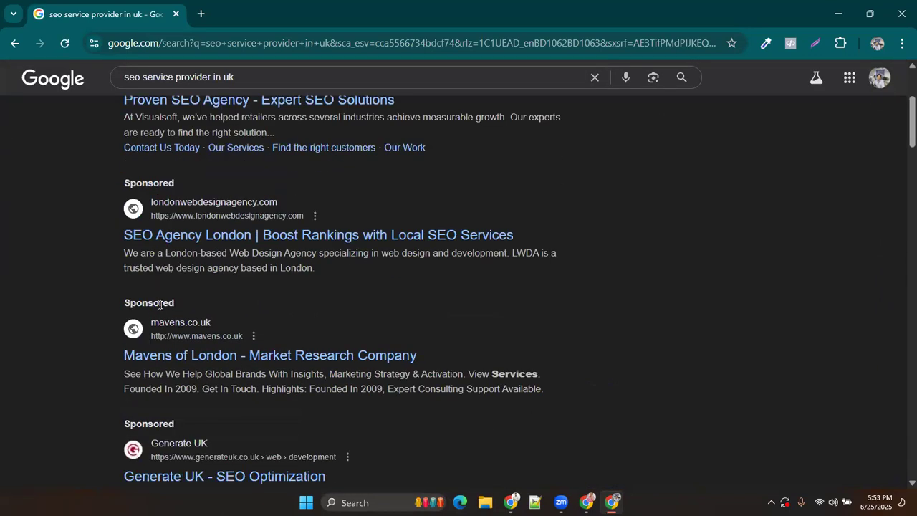
scroll(160, 305, "down", 2)
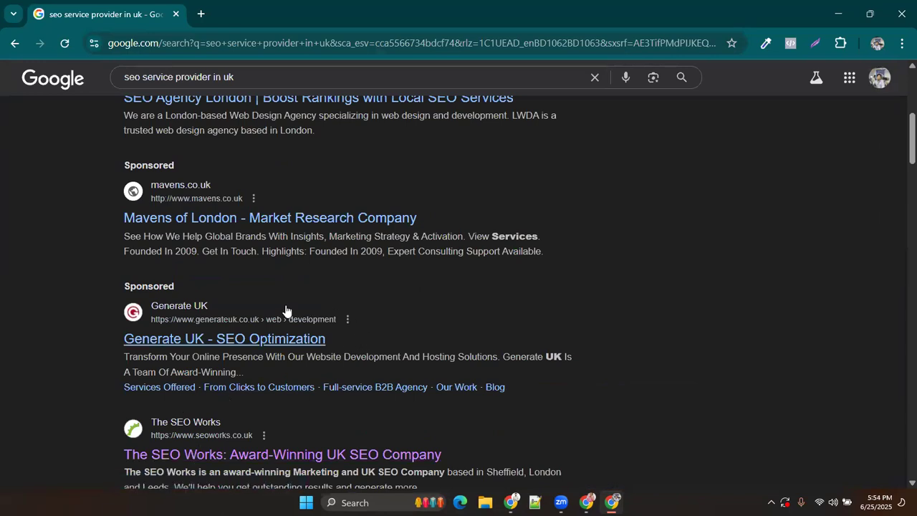
scroll(285, 310, "up", 4)
scroll(215, 279, "up", 1)
scroll(216, 278, "up", 1)
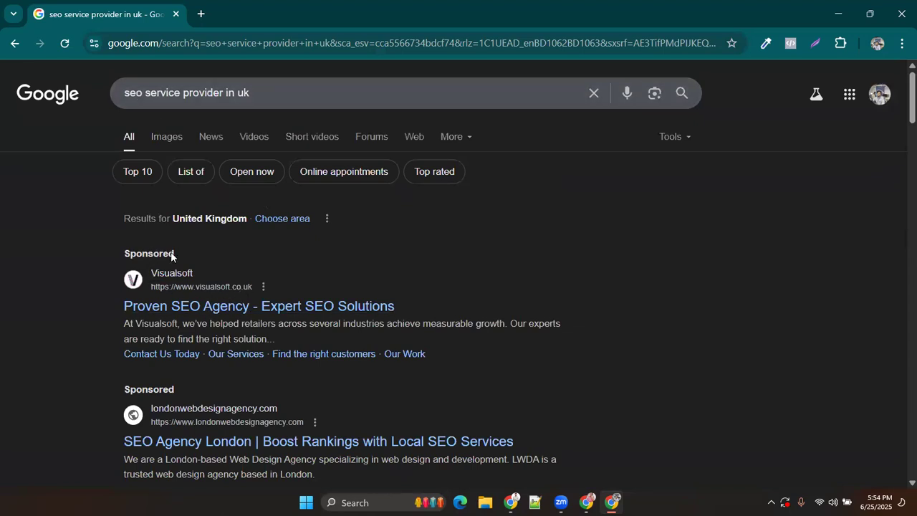
scroll(165, 384, "down", 1)
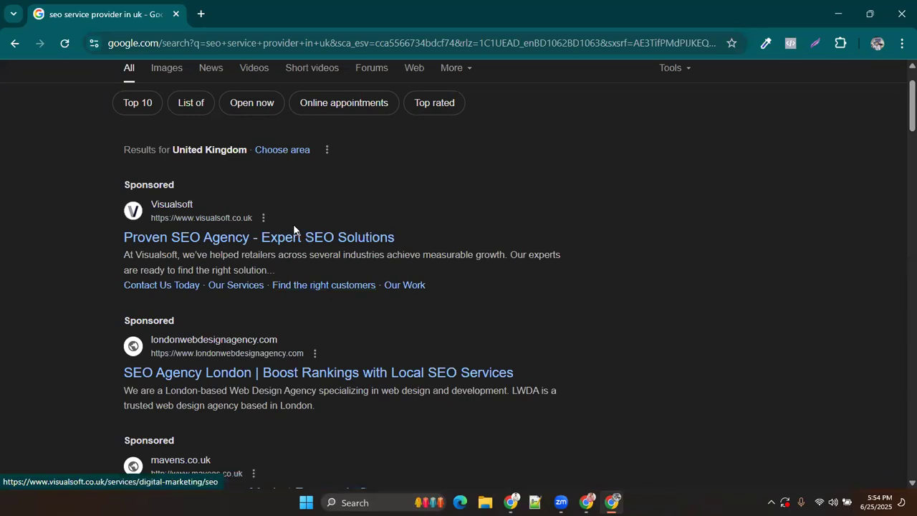
scroll(293, 232, "down", 1)
scroll(301, 224, "up", 2)
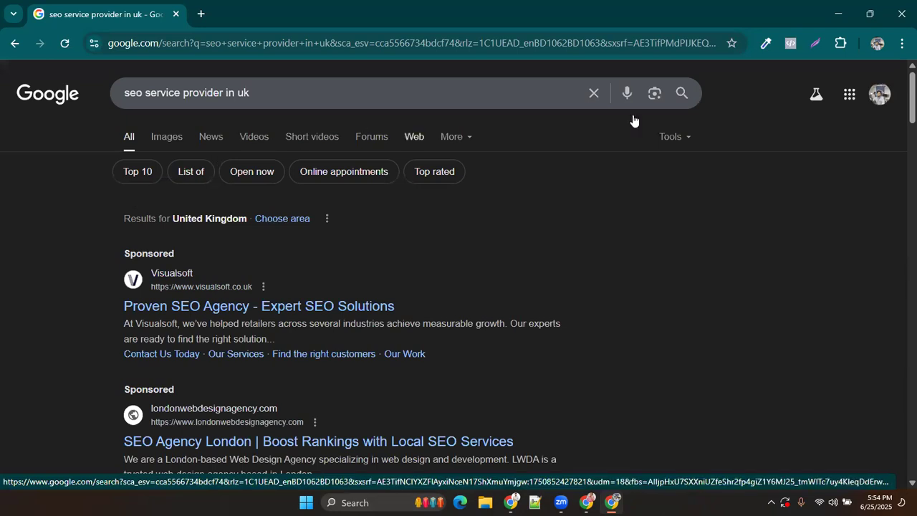
- Search Google for "prothom alo" and open the Prothom Alo newspaper website from the results
left_click(594, 84)
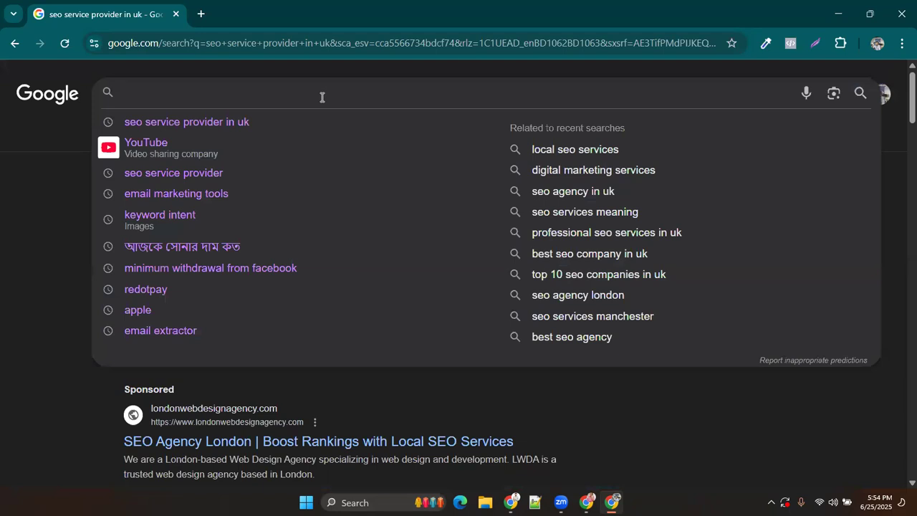
type("prothom ")
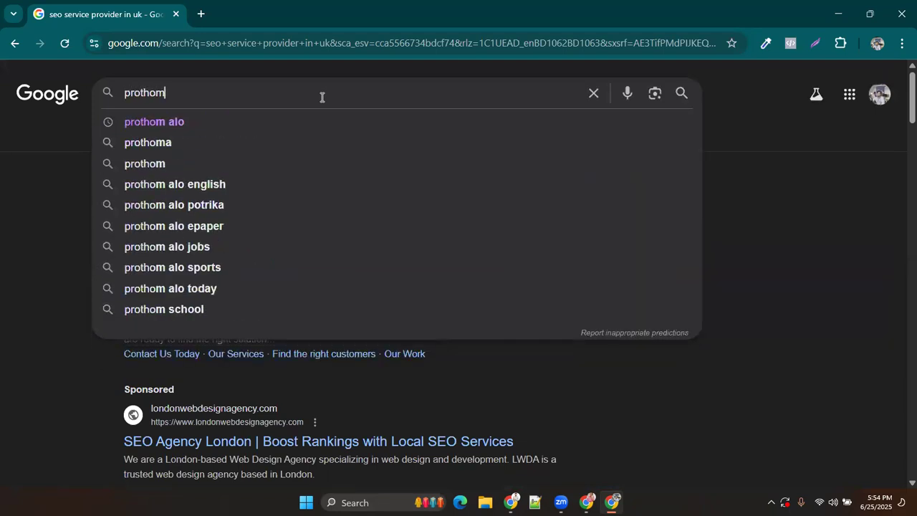
type("alo")
key("Return")
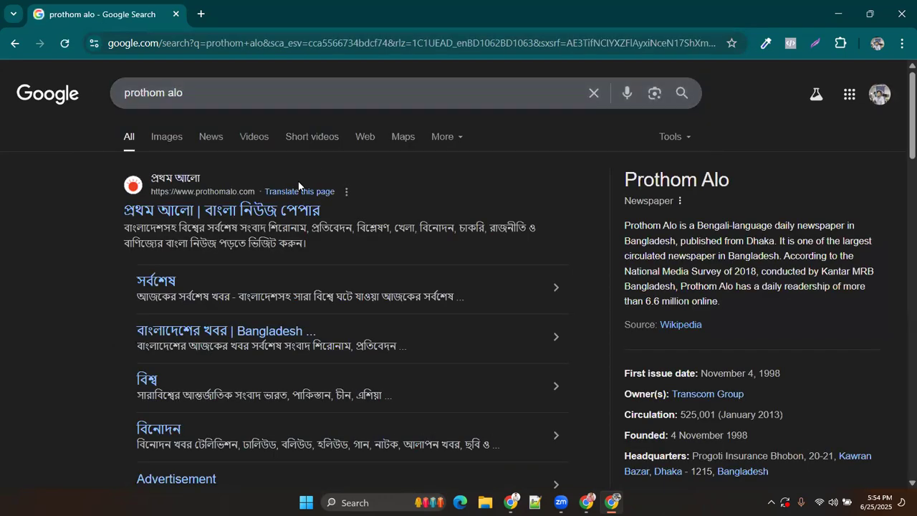
left_click(304, 210)
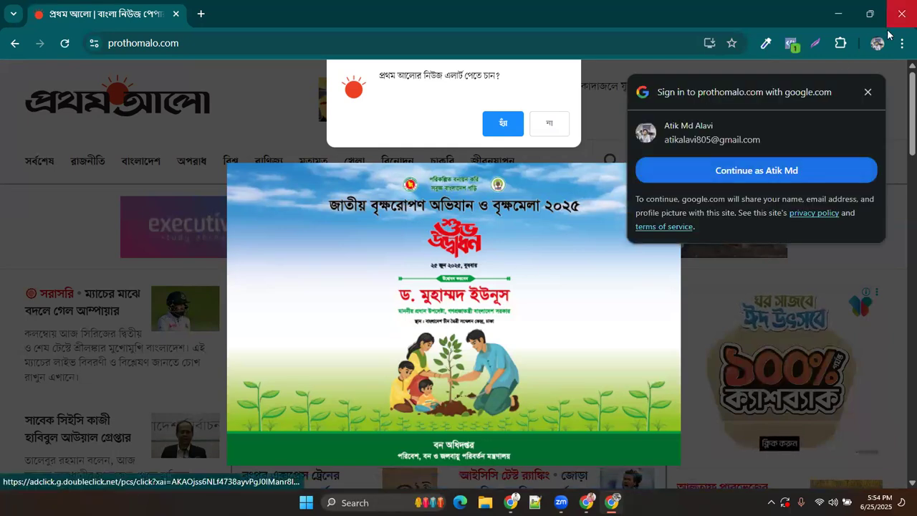
- Dismiss the Google sign-in prompt, decline the news alerts and close the pop-up advertisement on the Prothom Alo homepage
left_click(867, 93)
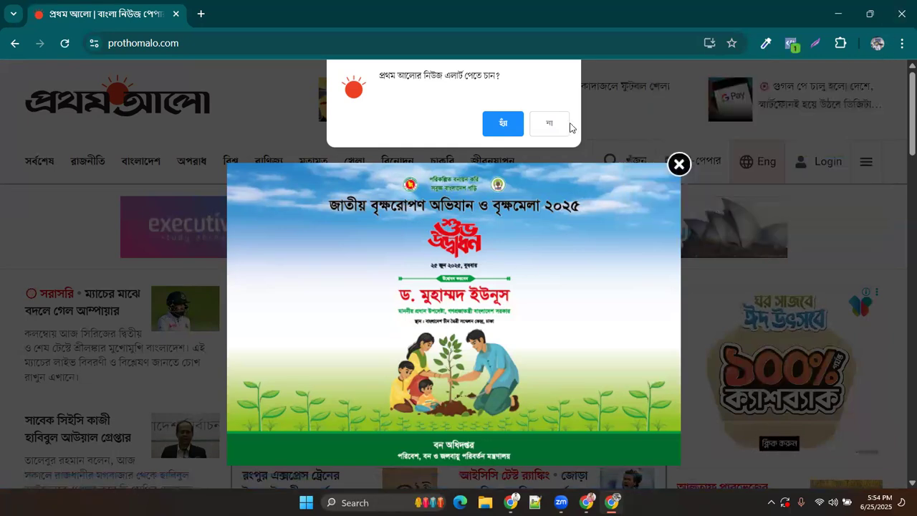
left_click(553, 126)
left_click(678, 165)
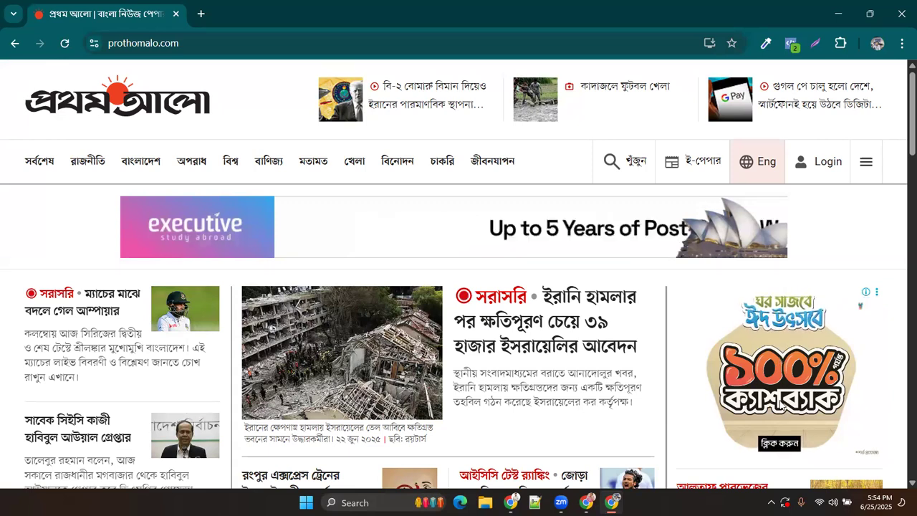
- Check the ad information of the cashback display ad and look over the other ads on the homepage
left_click(867, 298)
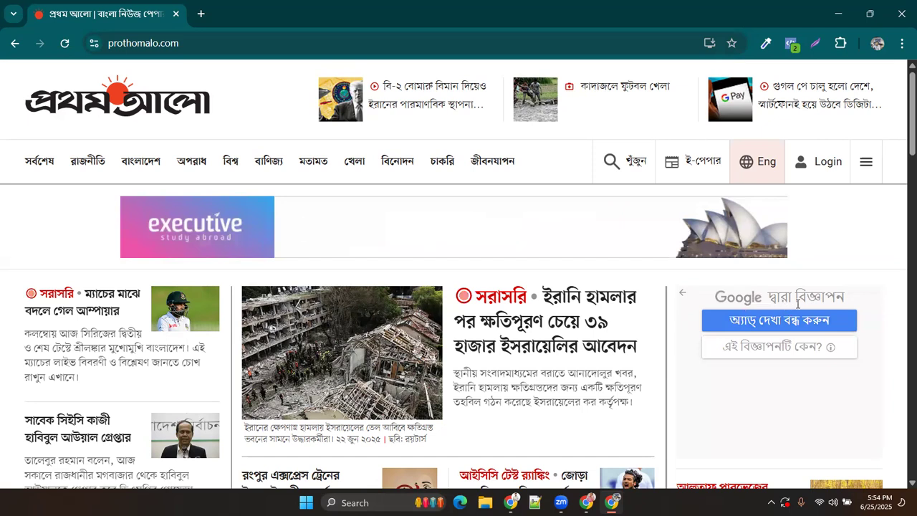
left_click(682, 293)
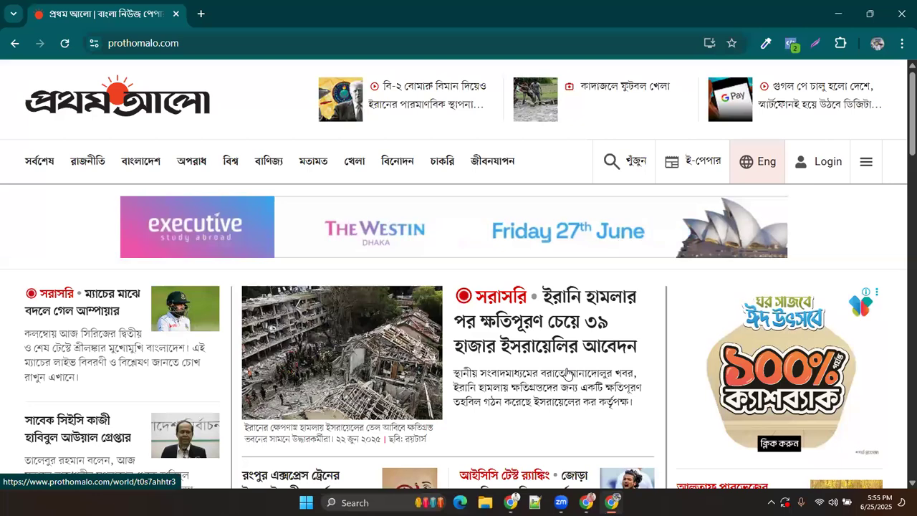
scroll(566, 374, "down", 5)
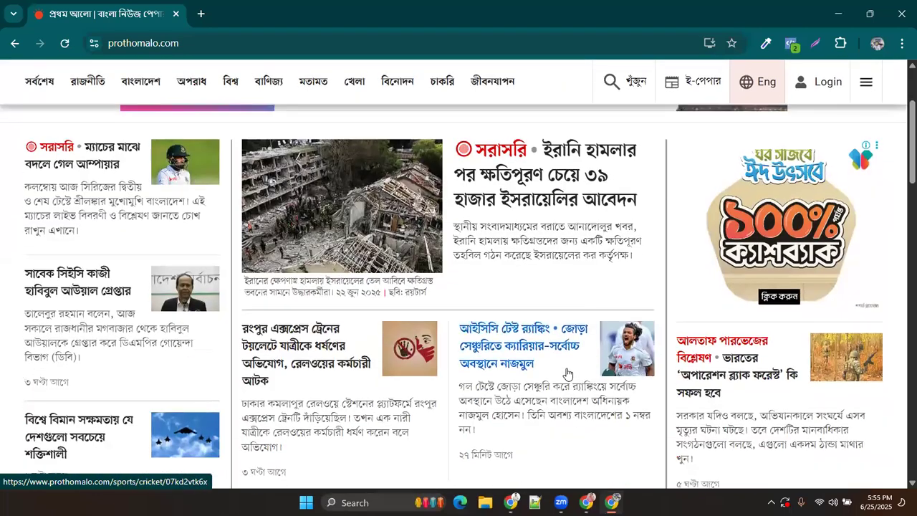
scroll(566, 374, "down", 5)
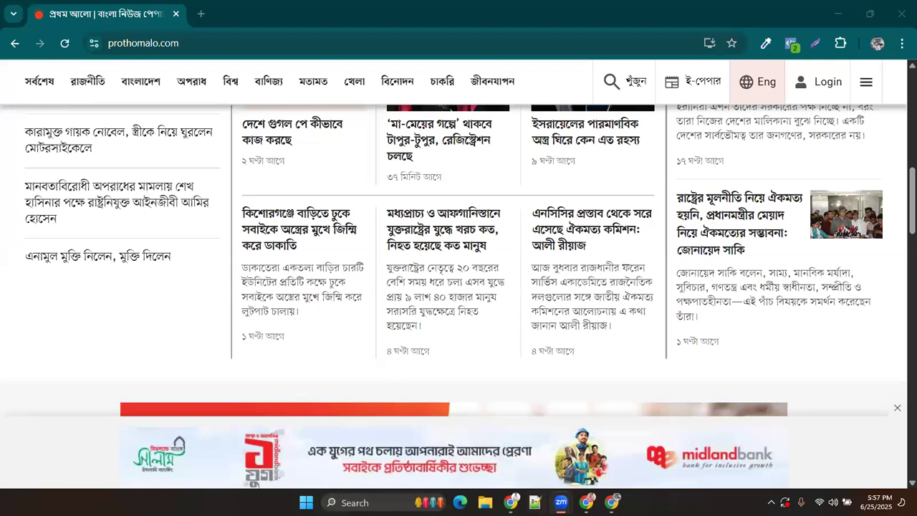
- Switch to the pink-themed Chrome window and open ads.google.com
left_click(586, 502)
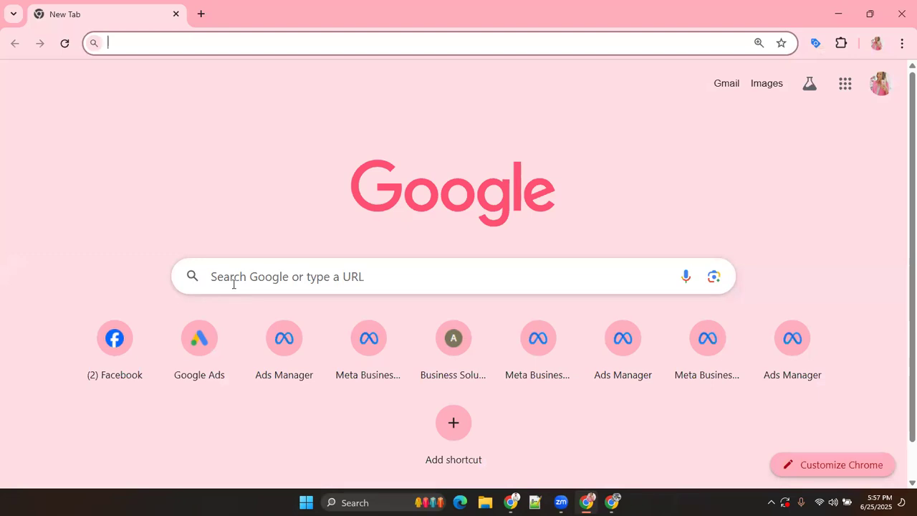
type("ads.google.com")
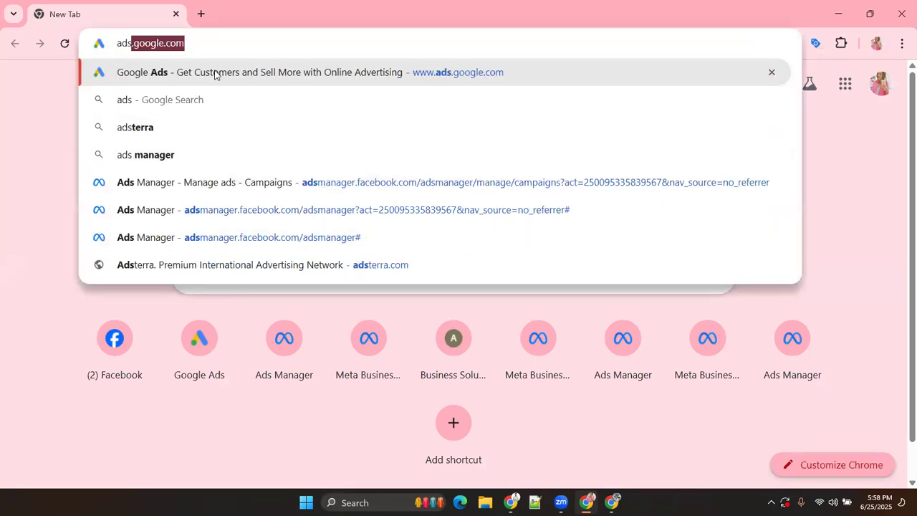
left_click(213, 44)
key("Return")
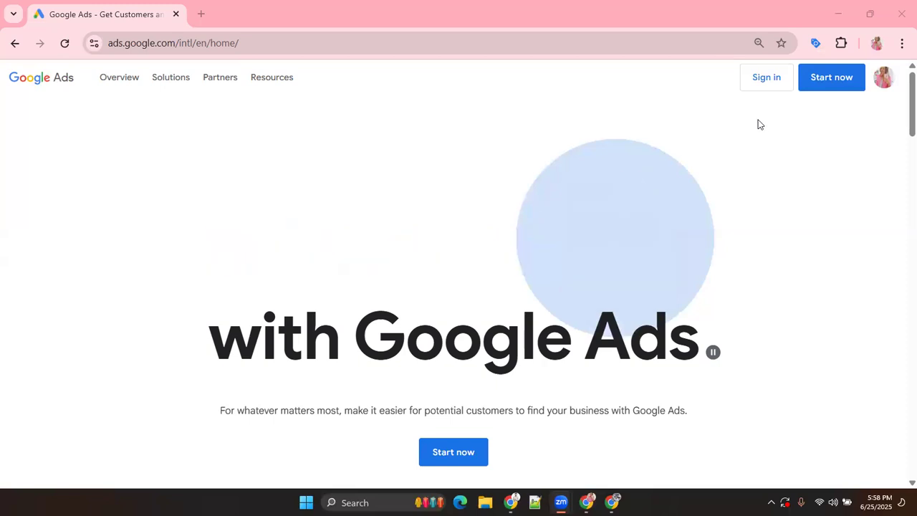
- Sign in to Google Ads and open the first of the cancelled accounts at the end of the account list
left_click(786, 81)
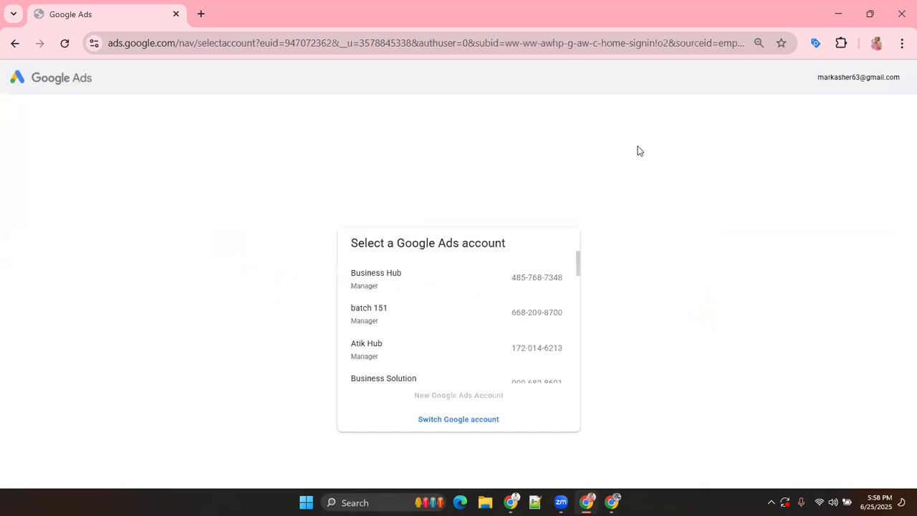
scroll(493, 336, "down", 1)
scroll(493, 337, "down", 3)
scroll(428, 351, "down", 5)
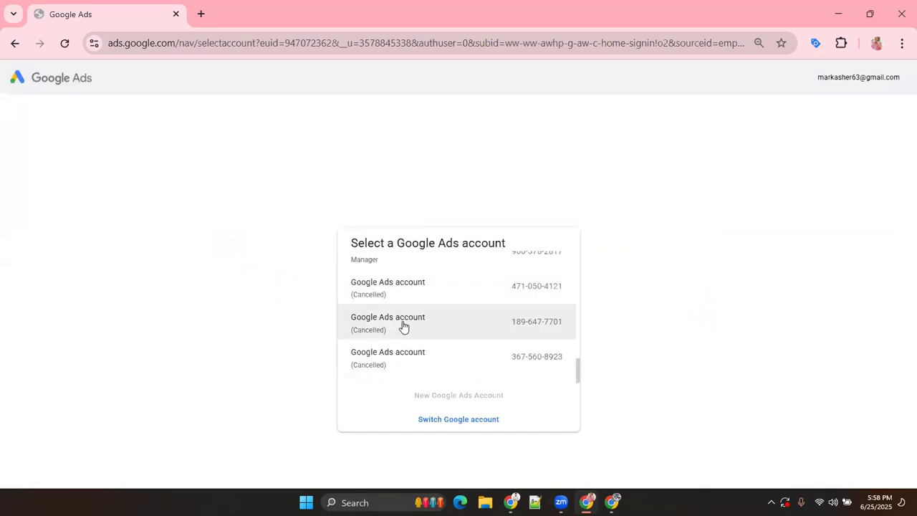
left_click(387, 291)
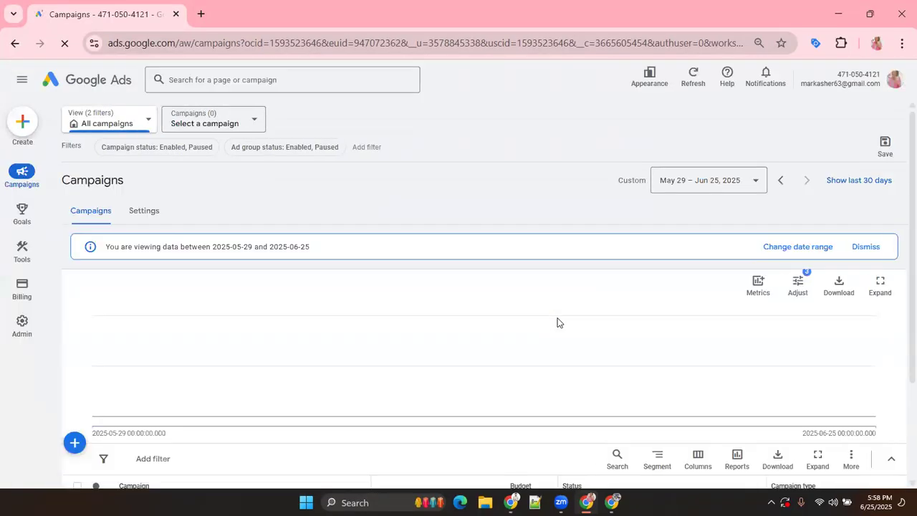
- Reactivate the cancelled Google Ads account and complete the "I'm not a robot" check
left_click(873, 114)
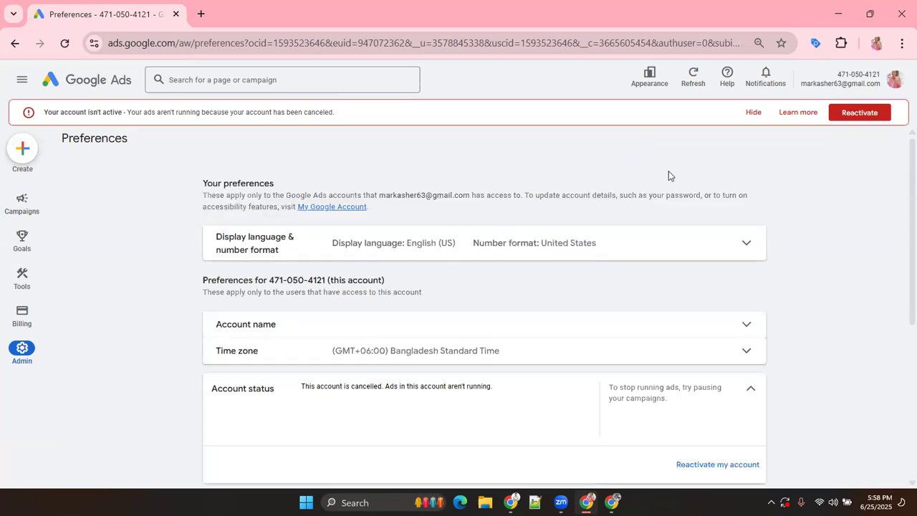
scroll(644, 344, "down", 3)
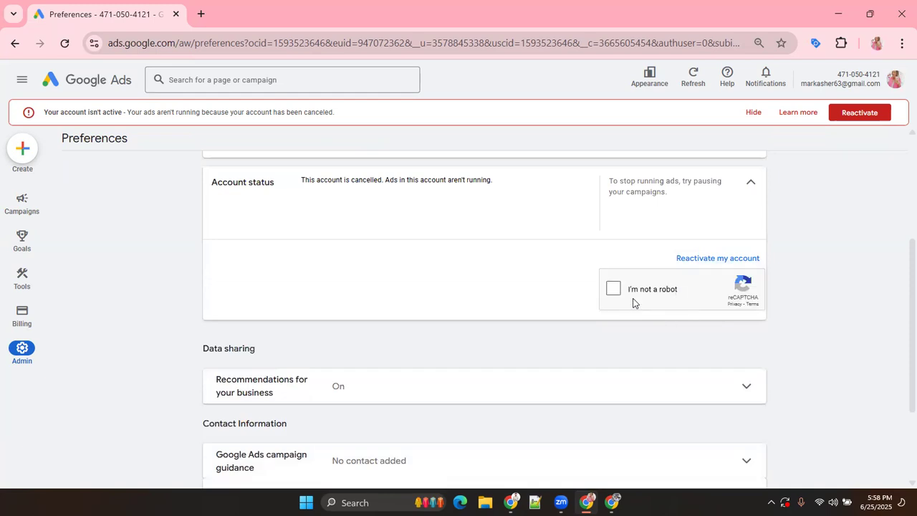
left_click(614, 293)
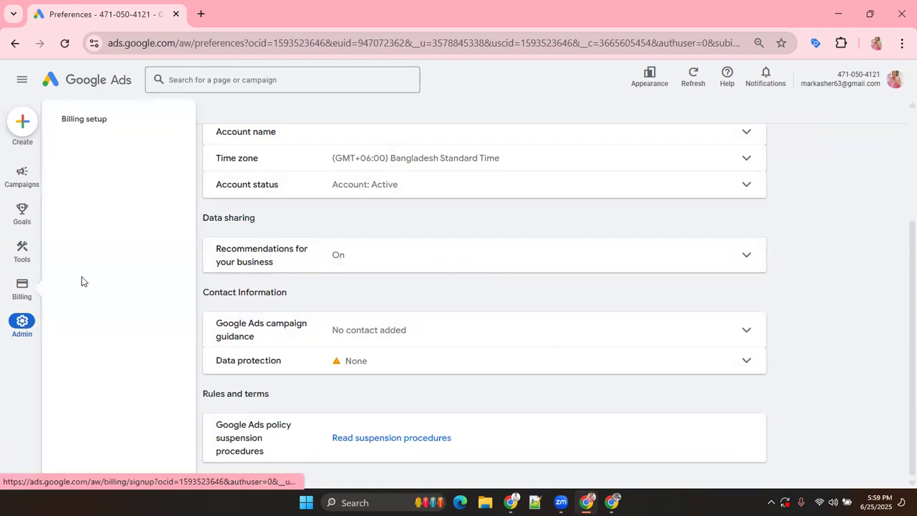
- Open the account's Access and security settings and start a new user invitation
mouse_move(24, 328)
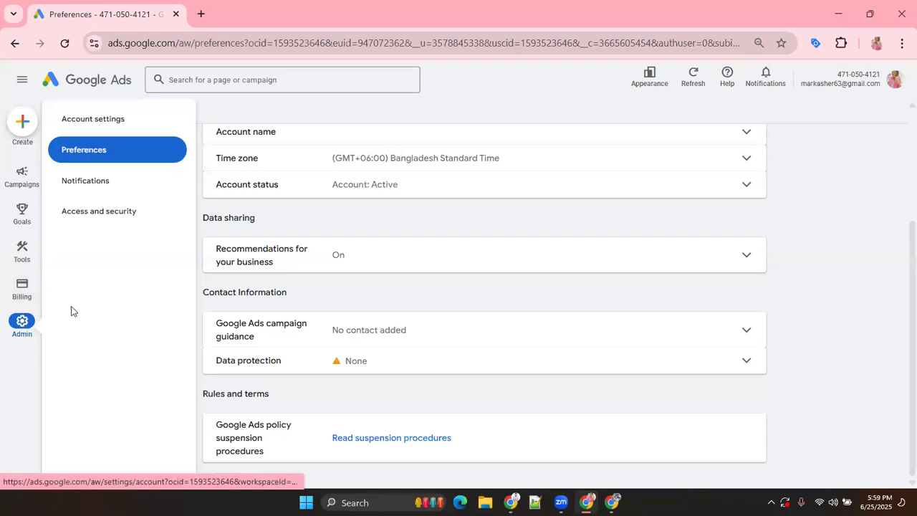
left_click(111, 213)
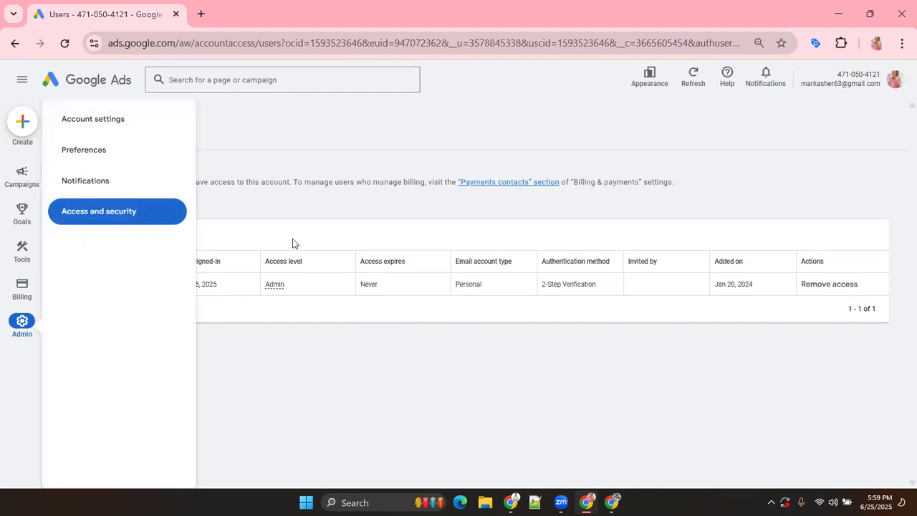
left_click(92, 218)
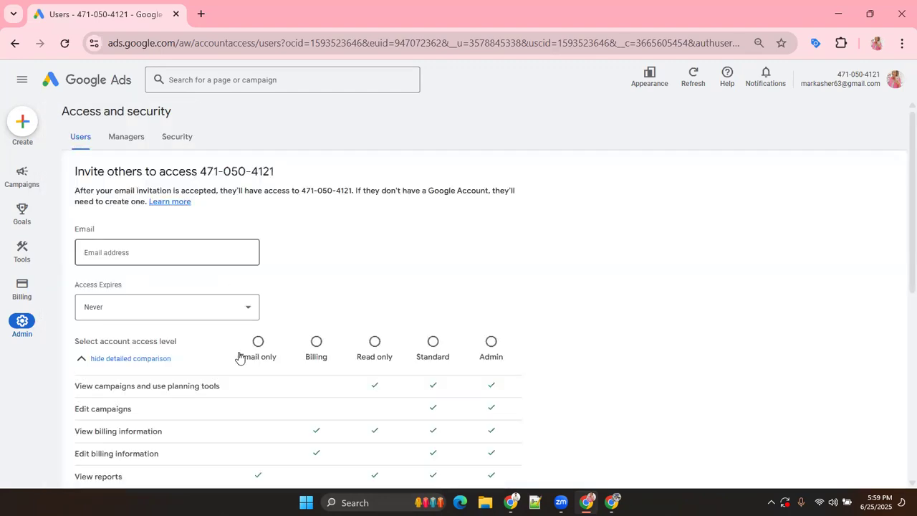
- Switch to the teal-themed Chrome window and copy the email address of its signed-in Google account
left_click(612, 502)
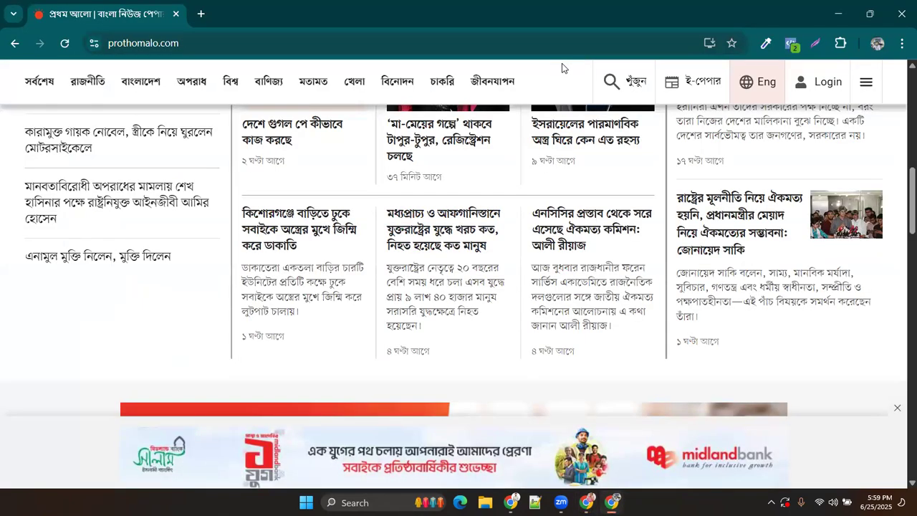
left_click(877, 43)
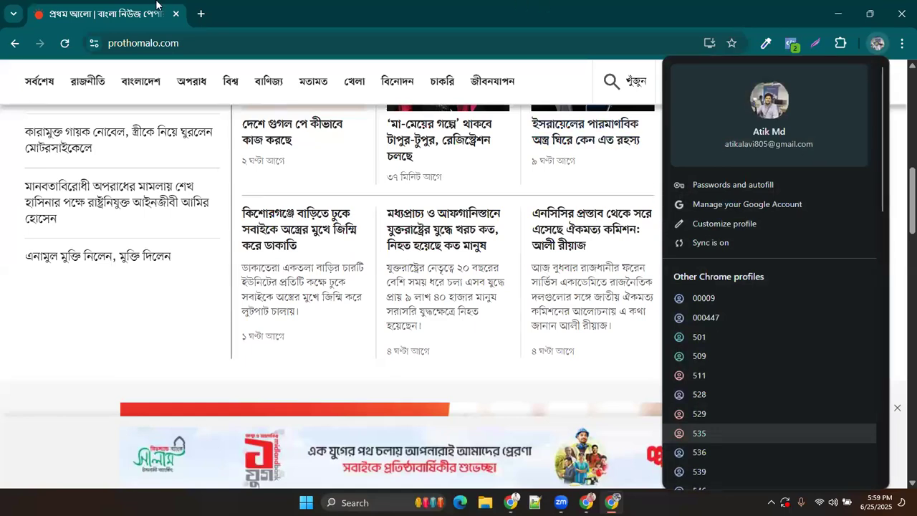
left_click(200, 14)
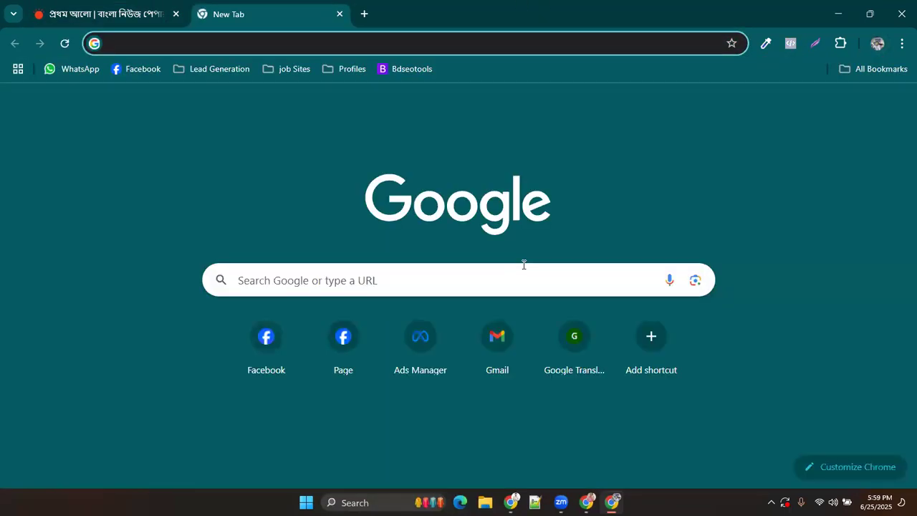
left_click(892, 104)
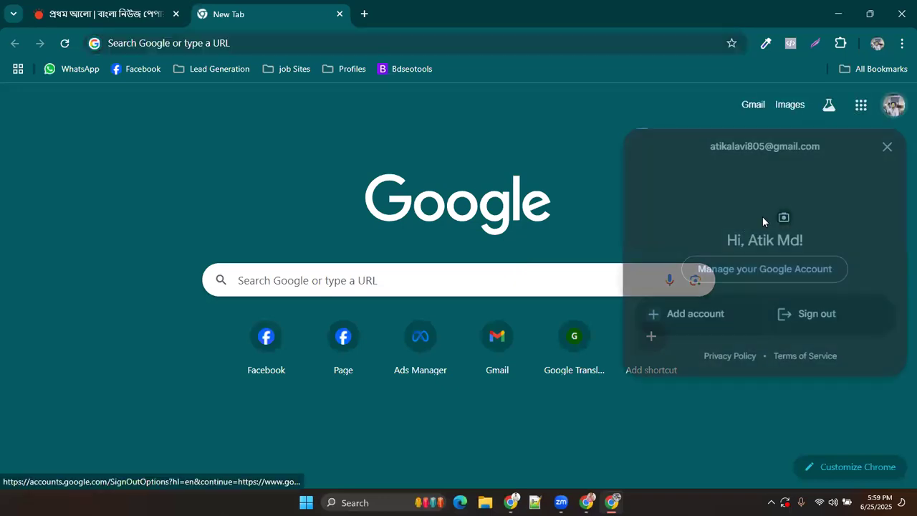
left_click_drag(829, 144, 697, 143)
key("ctrl+c")
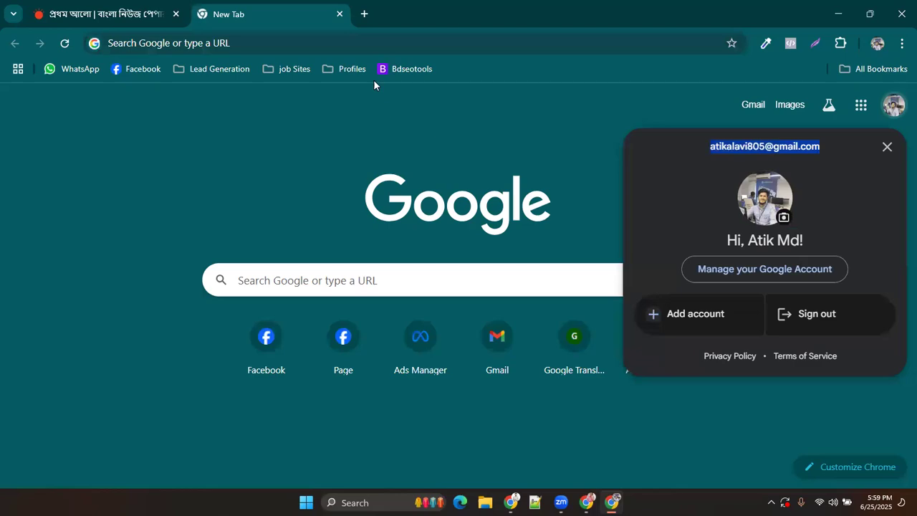
- Return to the pink-themed Chrome window and enter the copied email address as the invitee in the Google Ads user invitation
left_click(581, 496)
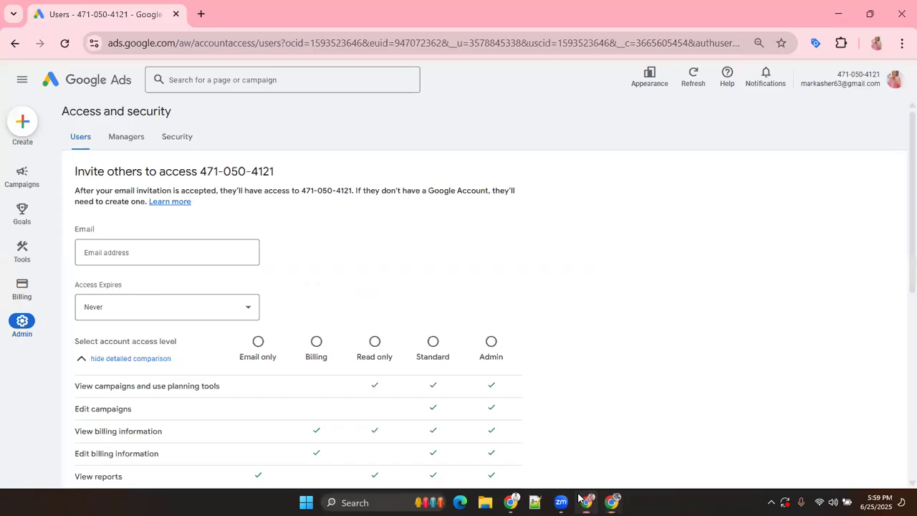
left_click(160, 249)
key("ctrl+v")
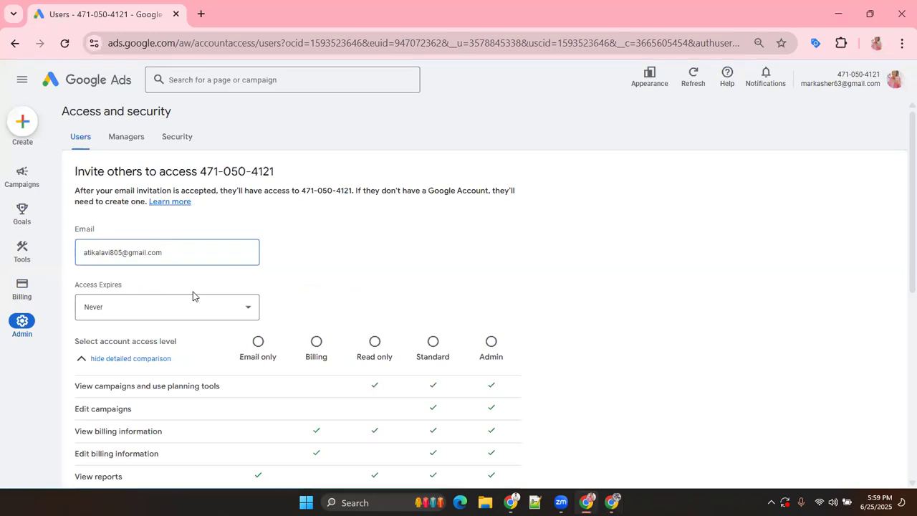
- Set the invitation's access to expire on Jun 26, 2025, choose the Standard access level, and send the invitation
left_click(163, 308)
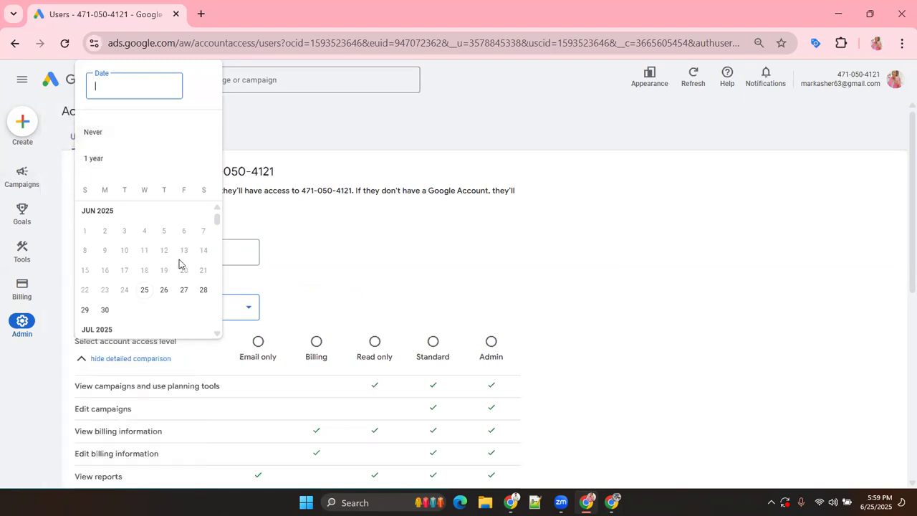
left_click(163, 292)
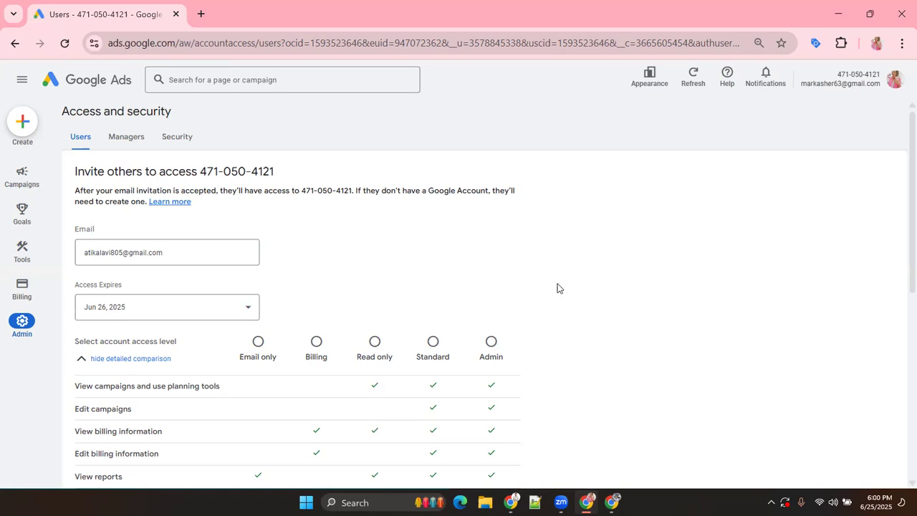
scroll(552, 295, "down", 1)
left_click(433, 272)
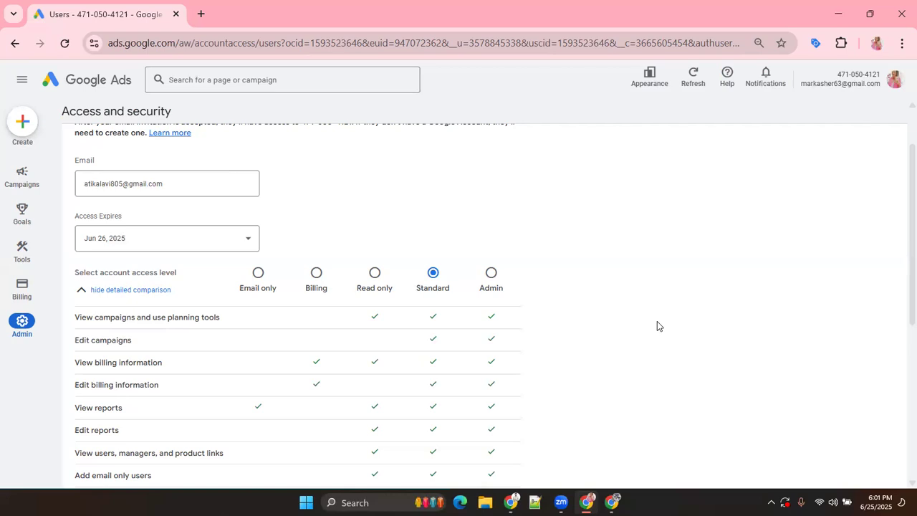
scroll(394, 344, "down", 5)
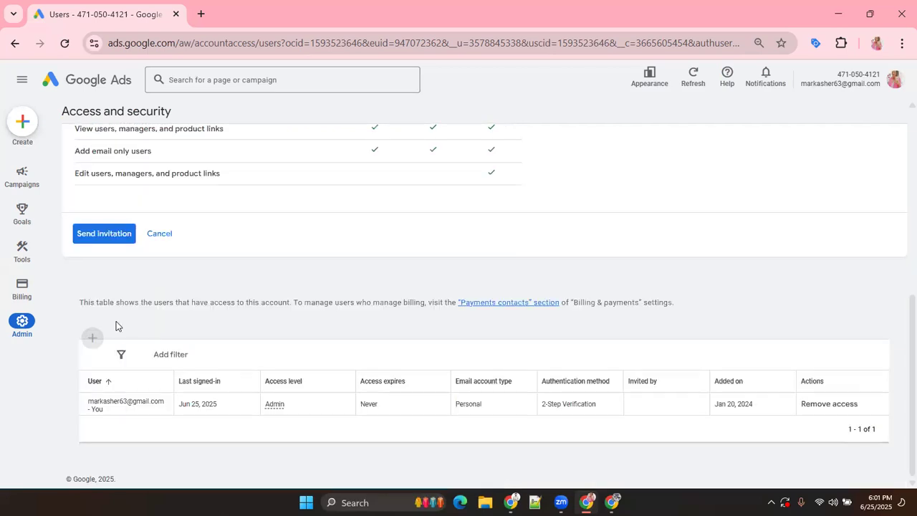
left_click(103, 236)
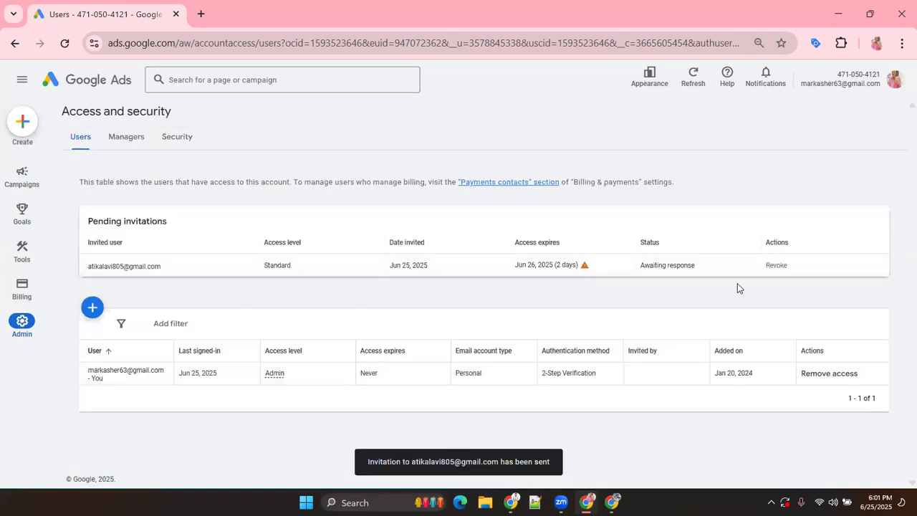
- Switch to the teal-themed Chrome window, open the Google Ads invitation email in Gmail, and accept it to enter the account
left_click(612, 502)
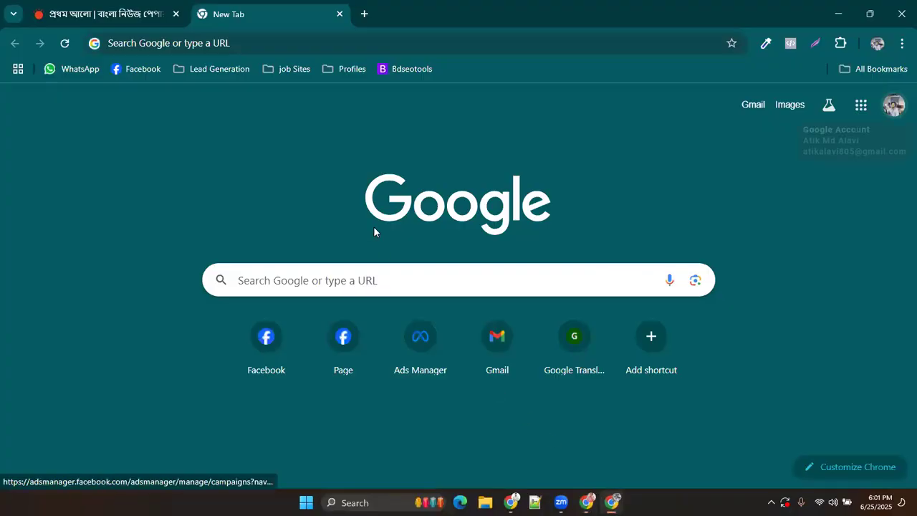
left_click(751, 113)
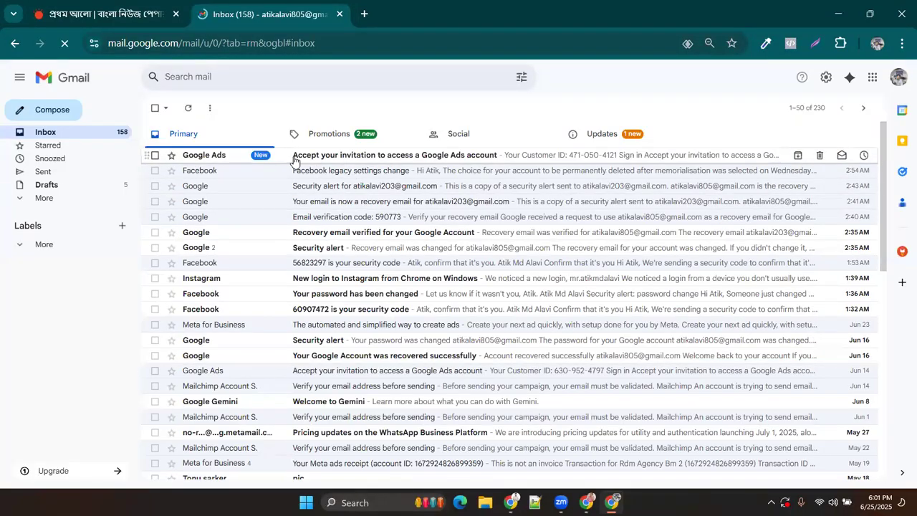
left_click(341, 161)
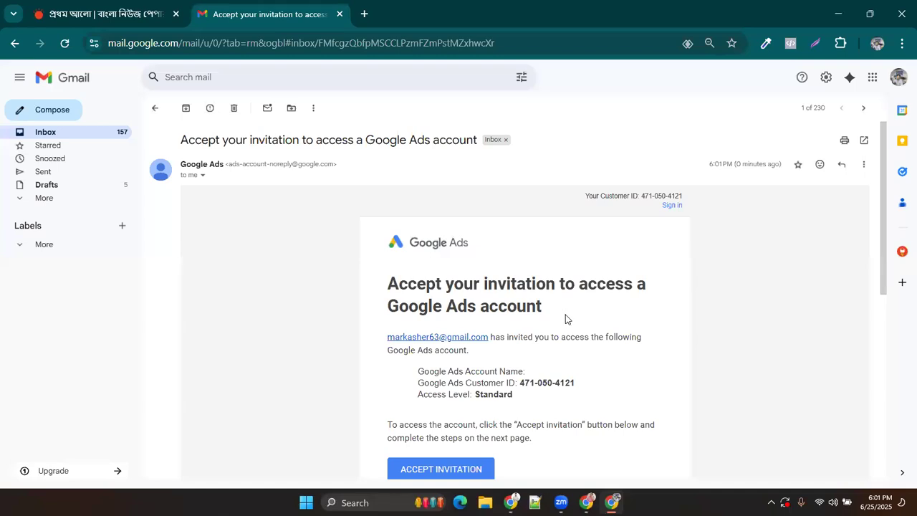
scroll(440, 344, "down", 3)
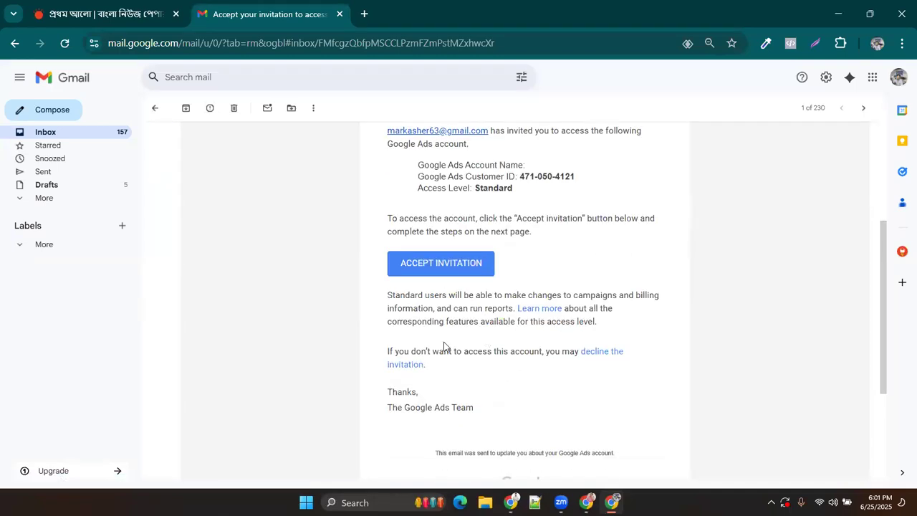
left_click(438, 262)
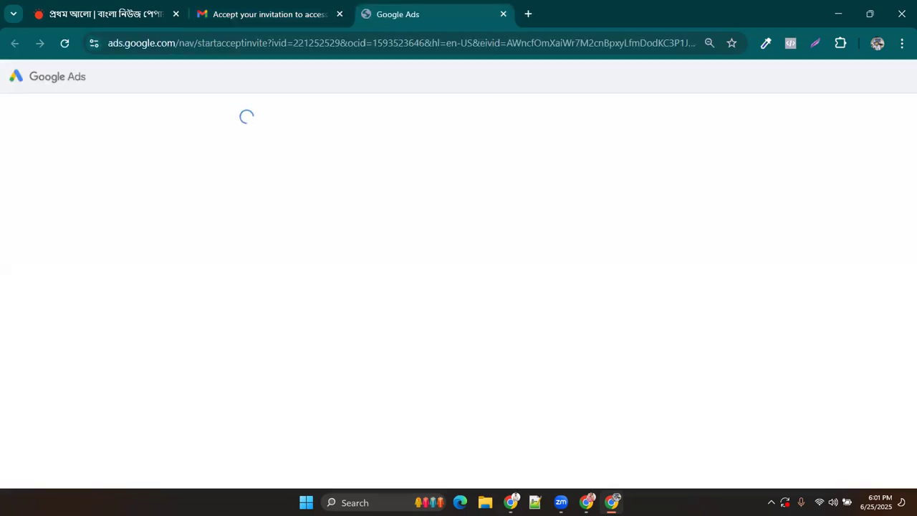
left_click(261, 224)
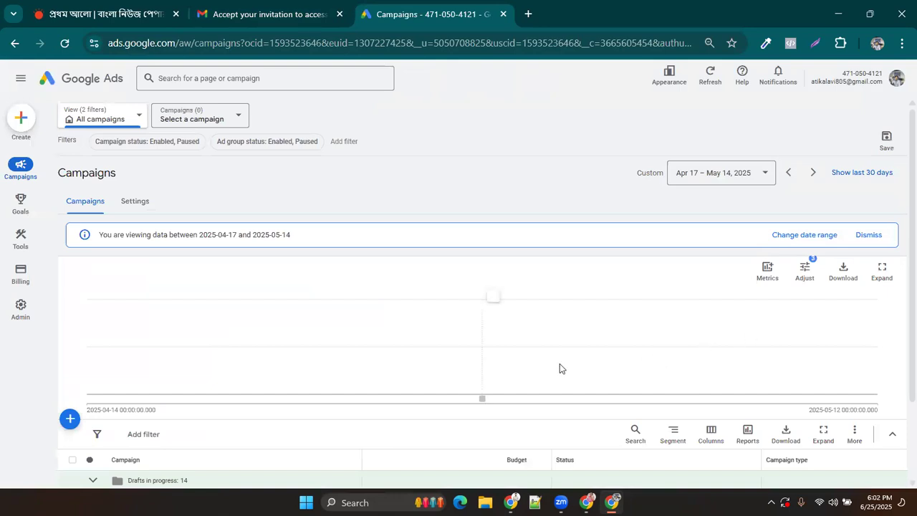
- Review the account's campaign list and the Payments Setup form, and close the billing setup without submitting it
scroll(486, 329, "down", 3)
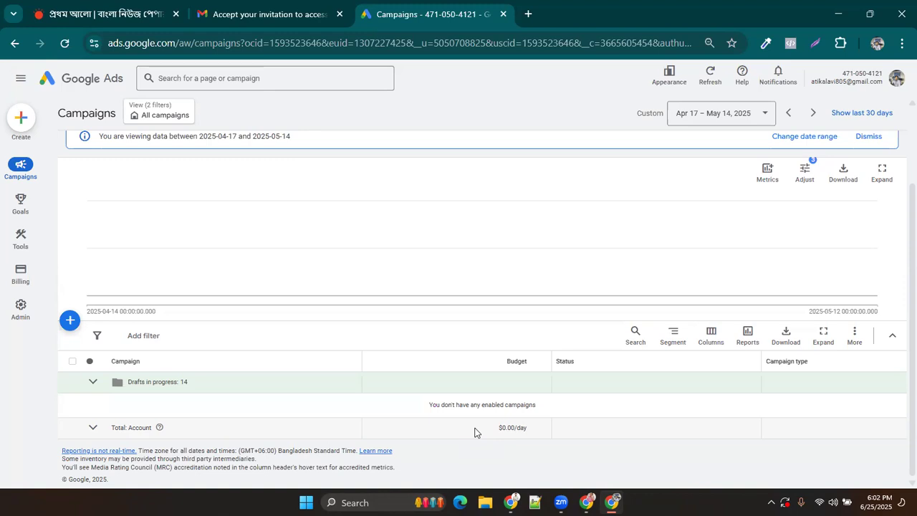
mouse_move(21, 287)
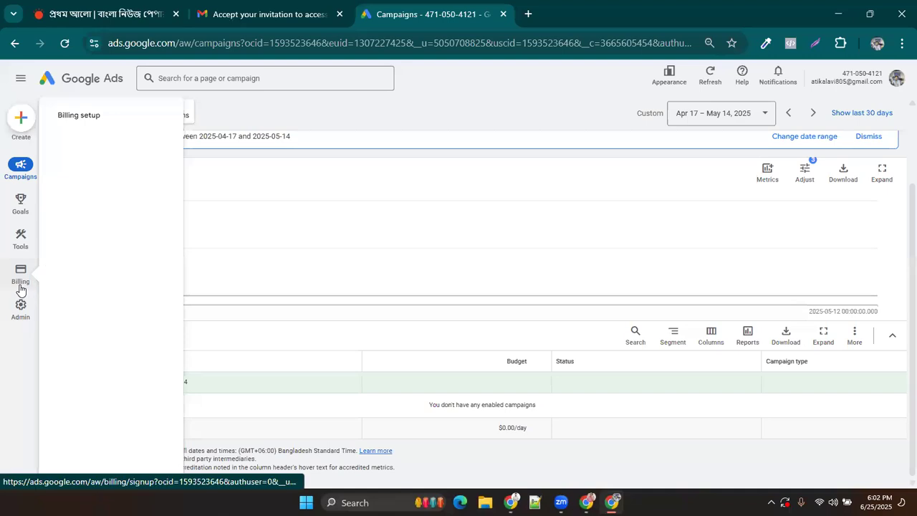
left_click(20, 287)
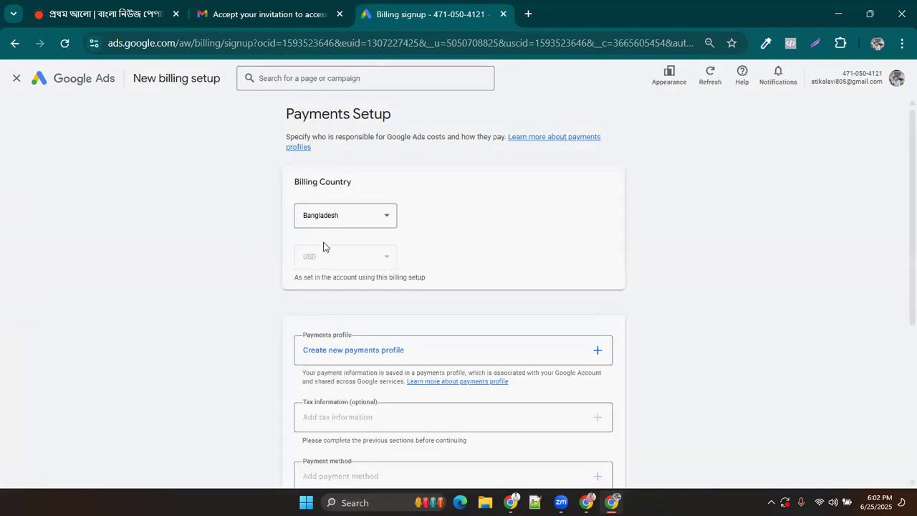
scroll(472, 215, "down", 4)
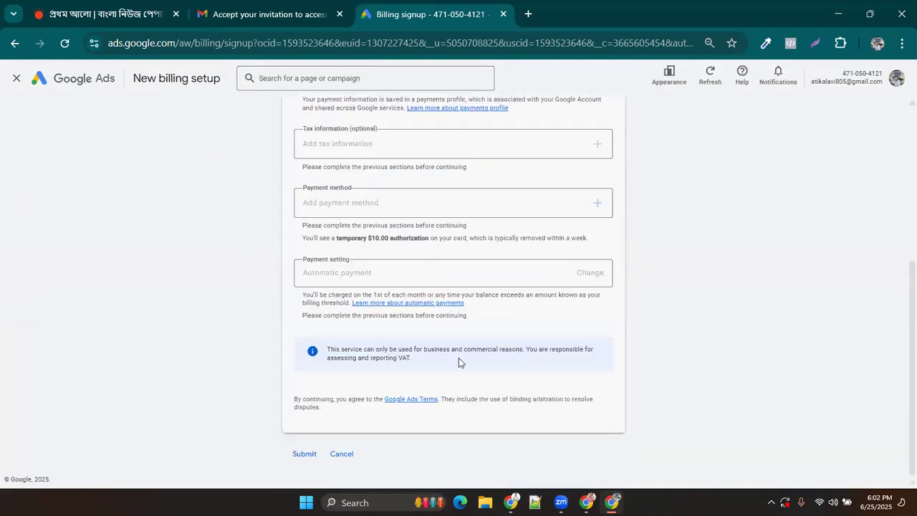
scroll(459, 360, "up", 4)
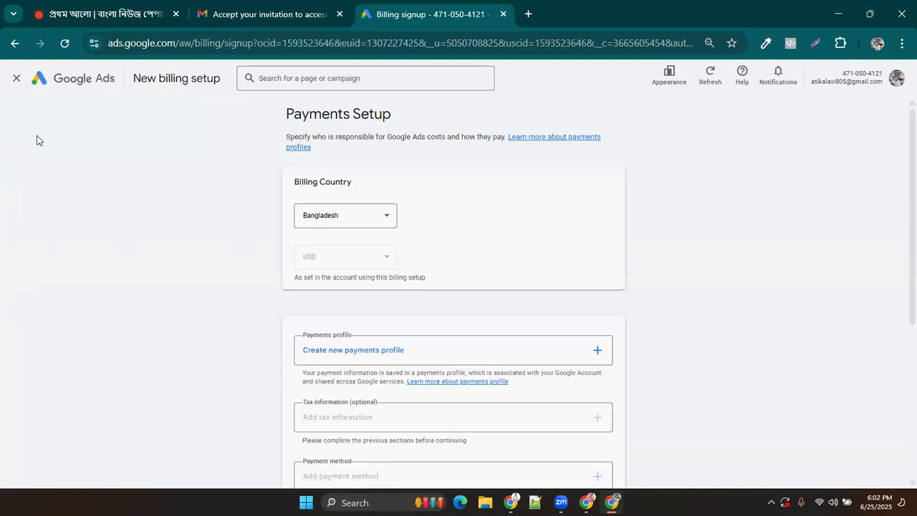
left_click(16, 80)
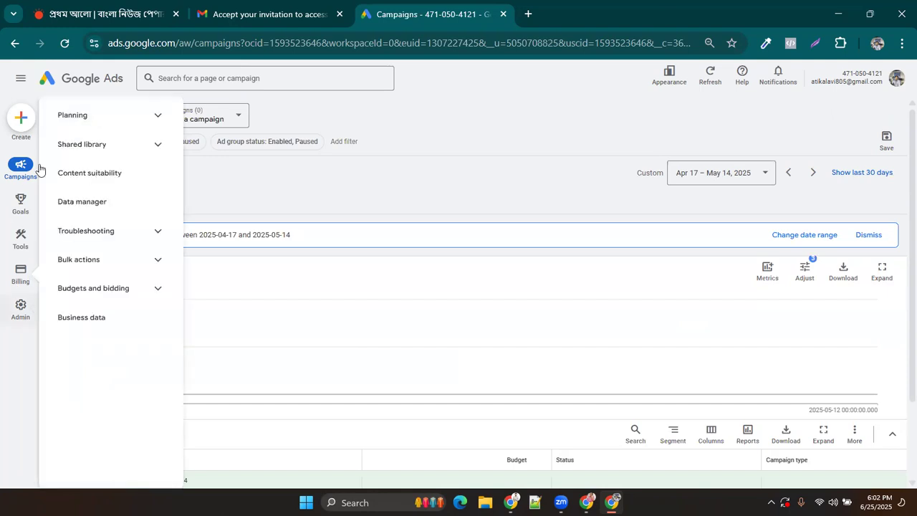
- Open the campaigns Overview page and start creating a new campaign
left_click(79, 114)
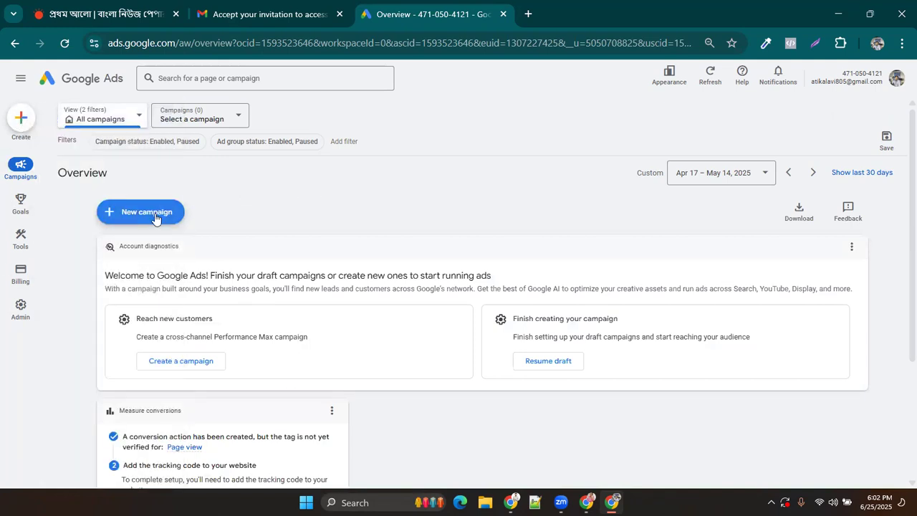
scroll(199, 337, "down", 2)
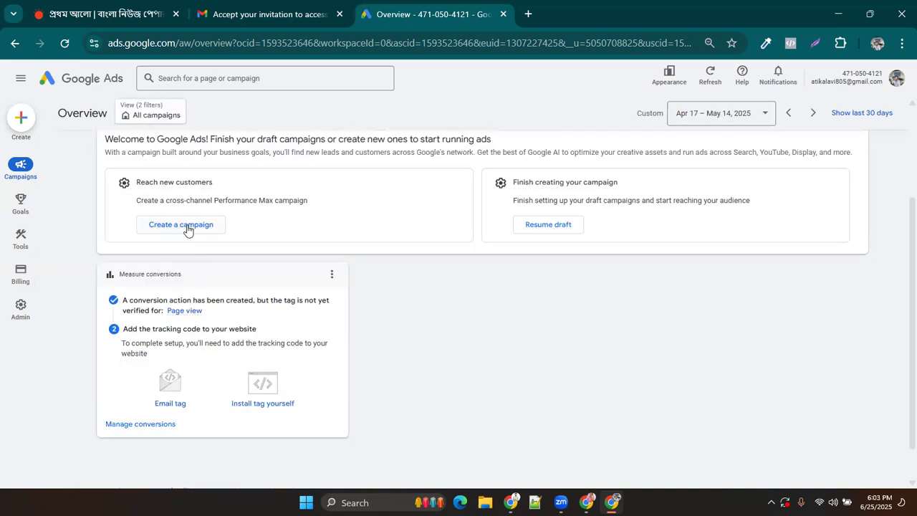
scroll(180, 228, "up", 2)
left_click(146, 222)
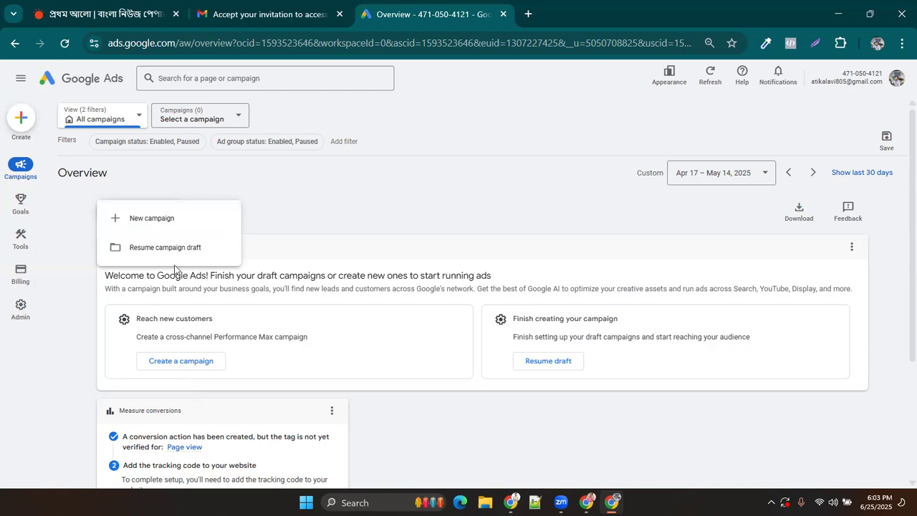
left_click(164, 226)
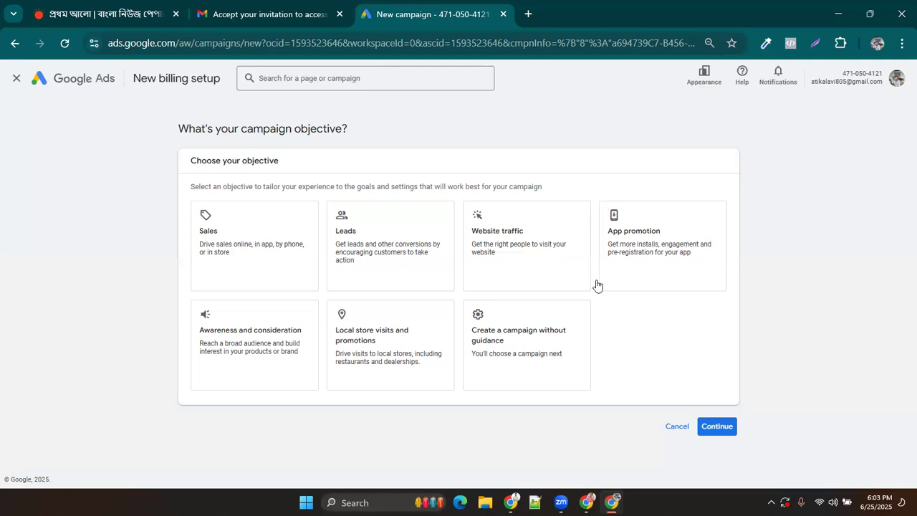
- Examine the campaign types offered for the App promotion, Awareness and consideration, and Local store visits and promotions objectives
left_click(641, 241)
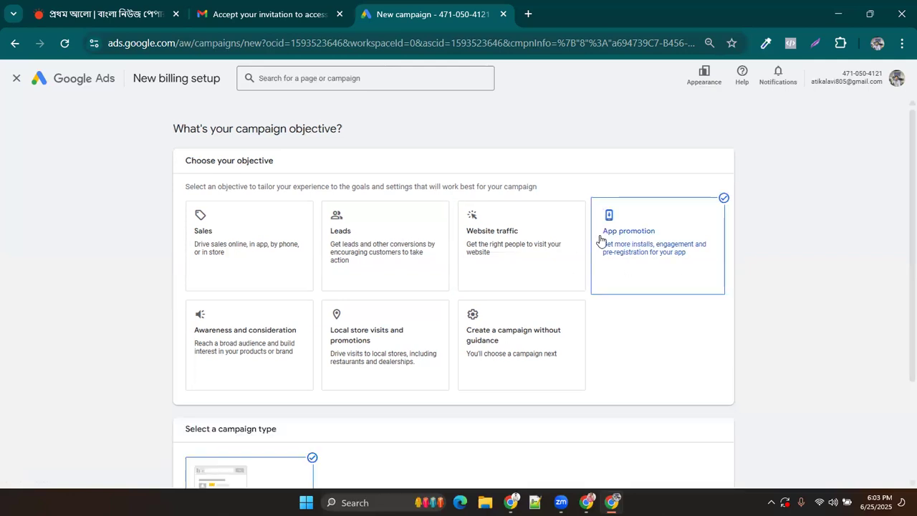
scroll(247, 398, "down", 4)
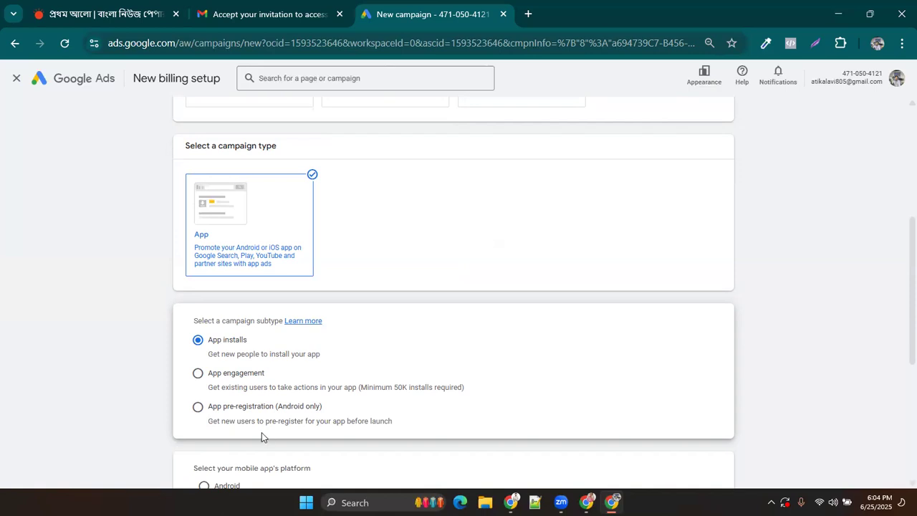
scroll(287, 388, "up", 4)
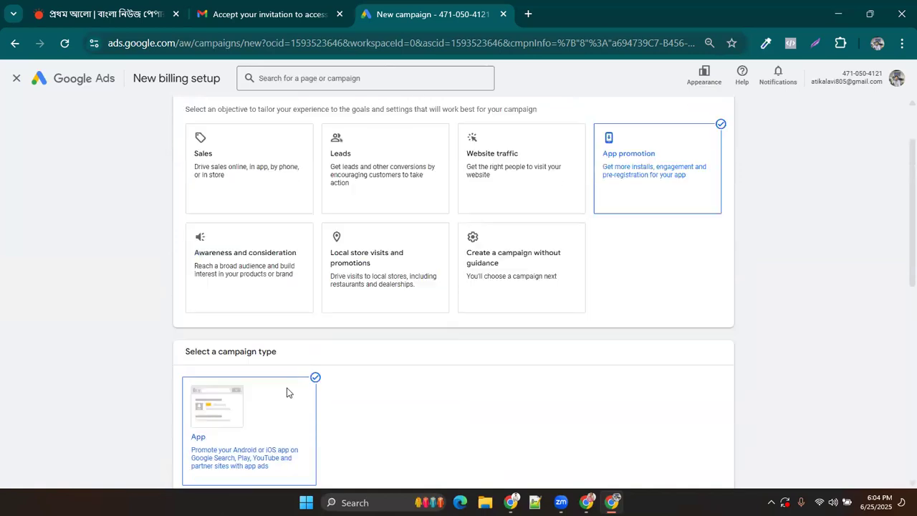
left_click(302, 365)
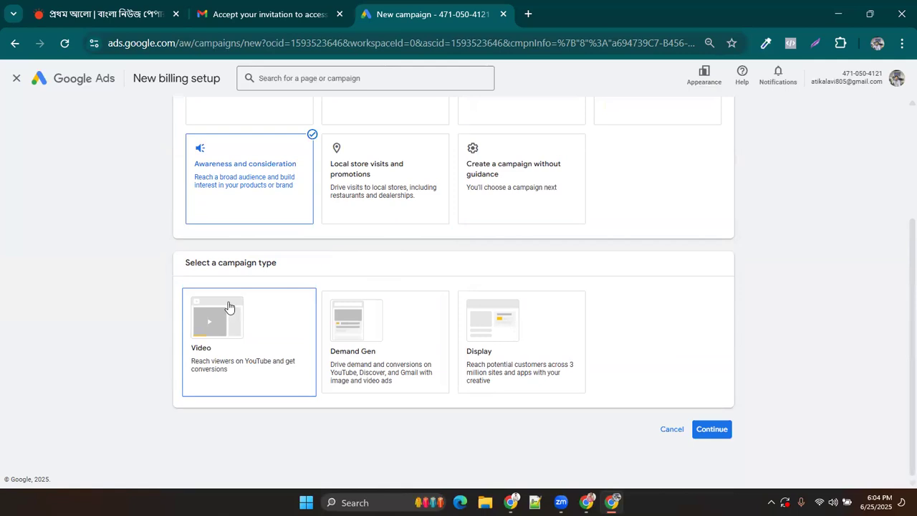
left_click(379, 191)
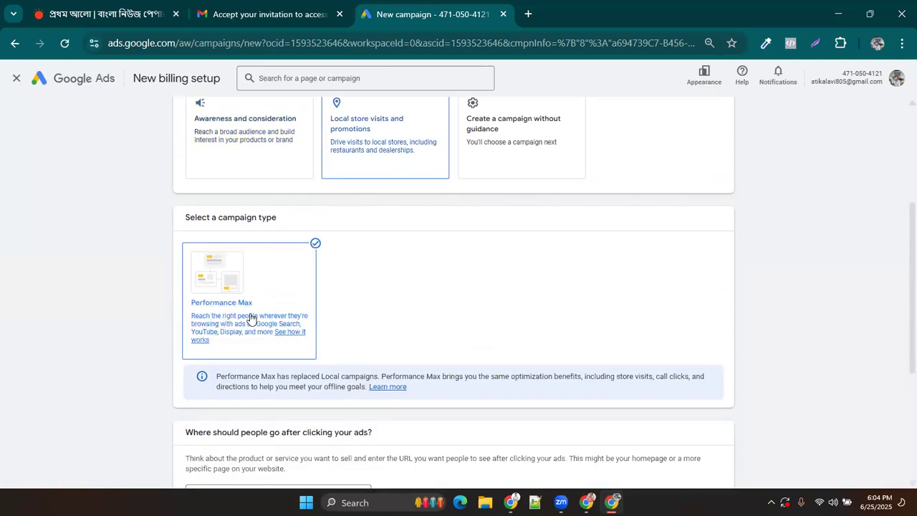
scroll(503, 324, "up", 3)
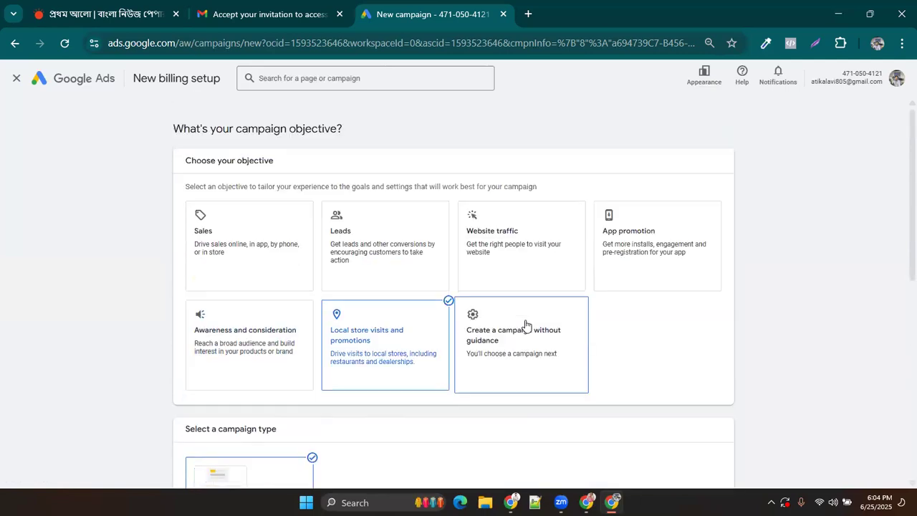
- Examine the conversion goals offered for the Leads, Sales and Website traffic objectives
left_click(371, 254)
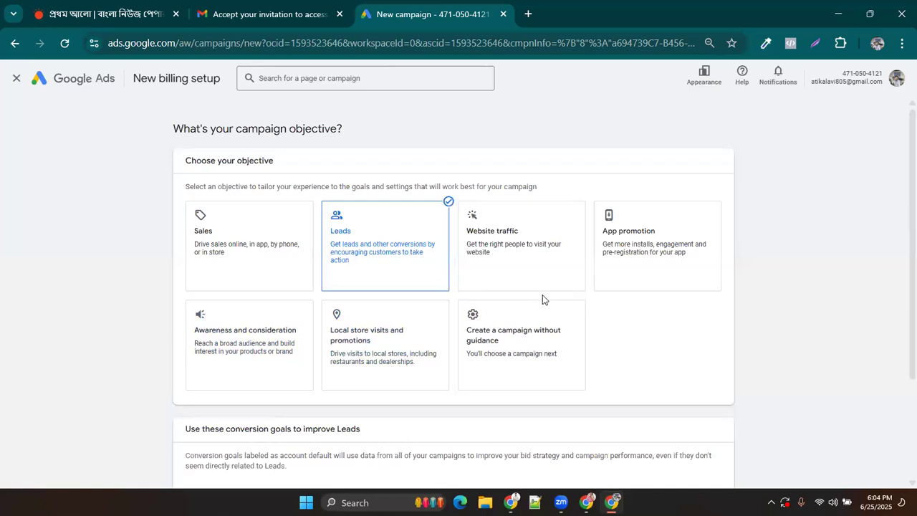
scroll(542, 301, "down", 2)
scroll(487, 337, "up", 2)
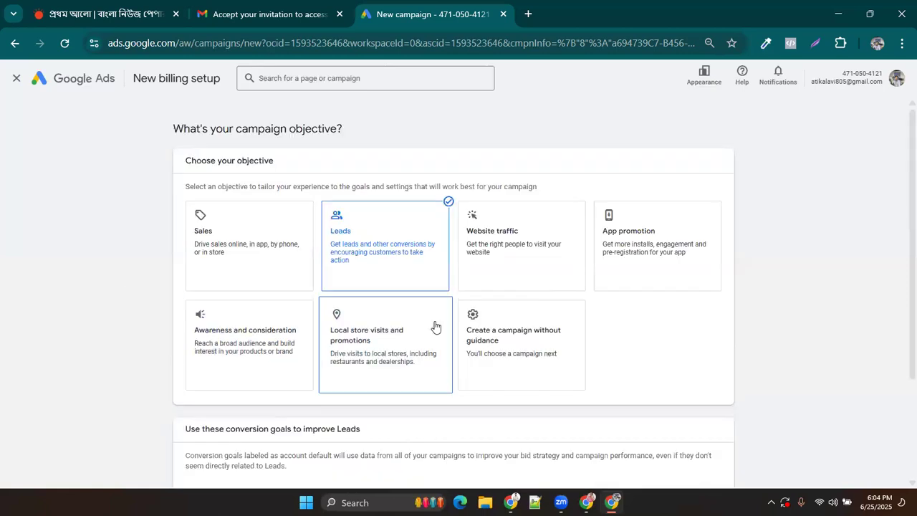
left_click(215, 244)
scroll(214, 244, "down", 2)
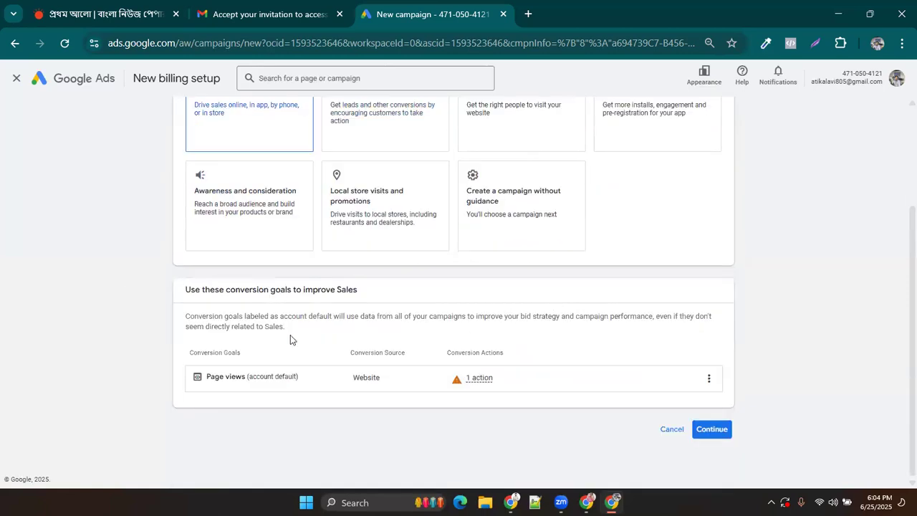
scroll(432, 315, "up", 2)
left_click(466, 262)
scroll(290, 353, "down", 2)
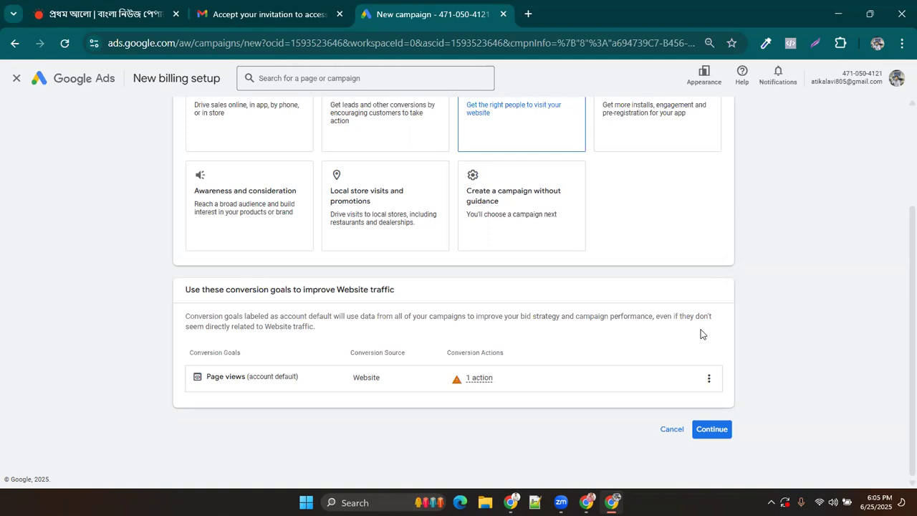
scroll(700, 334, "up", 1)
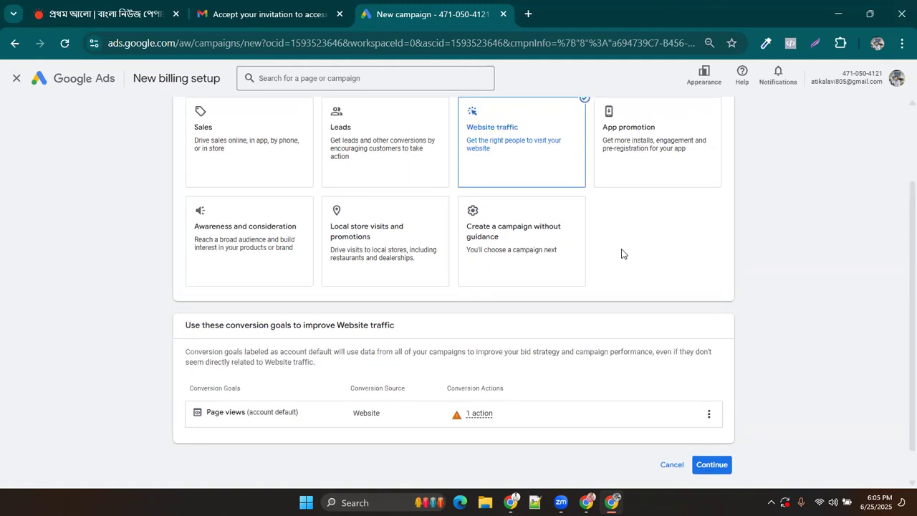
- Choose the Sales objective with its page views conversion goal and select Search as the campaign type
left_click(241, 150)
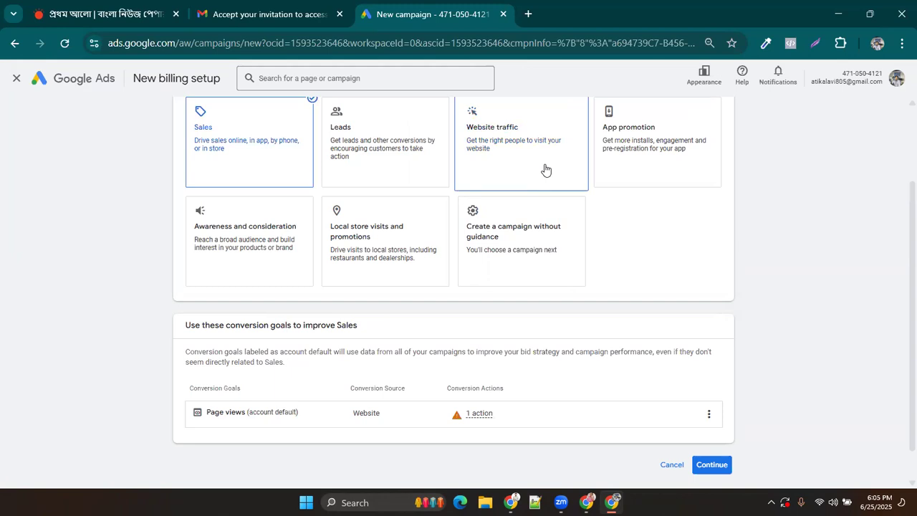
scroll(544, 169, "down", 1)
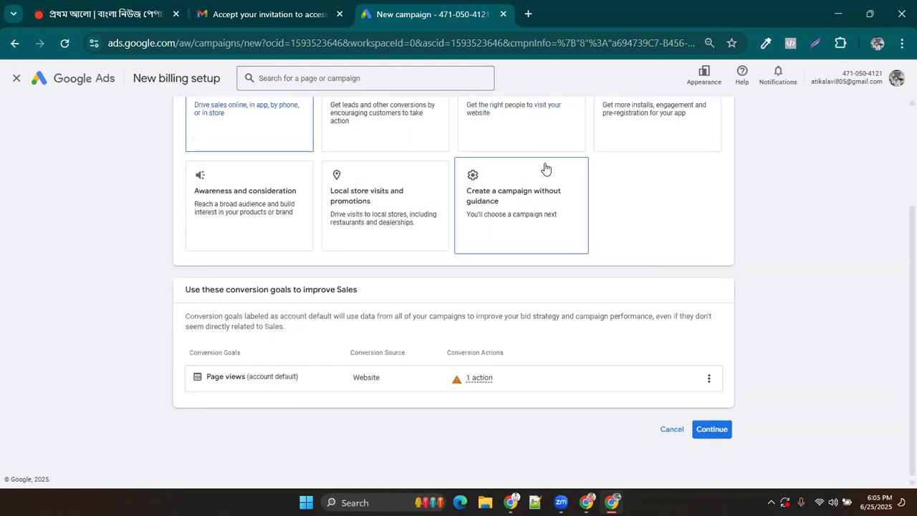
left_click(712, 430)
scroll(733, 376, "down", 3)
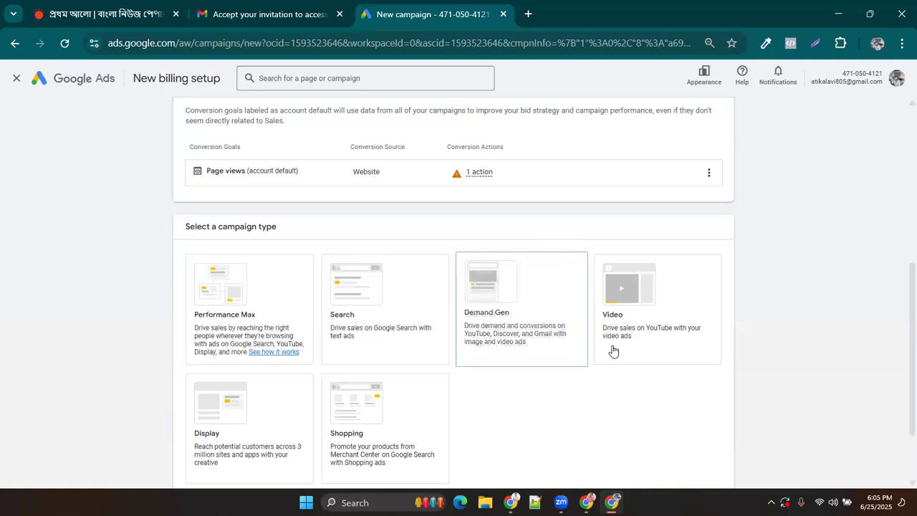
scroll(624, 340, "down", 2)
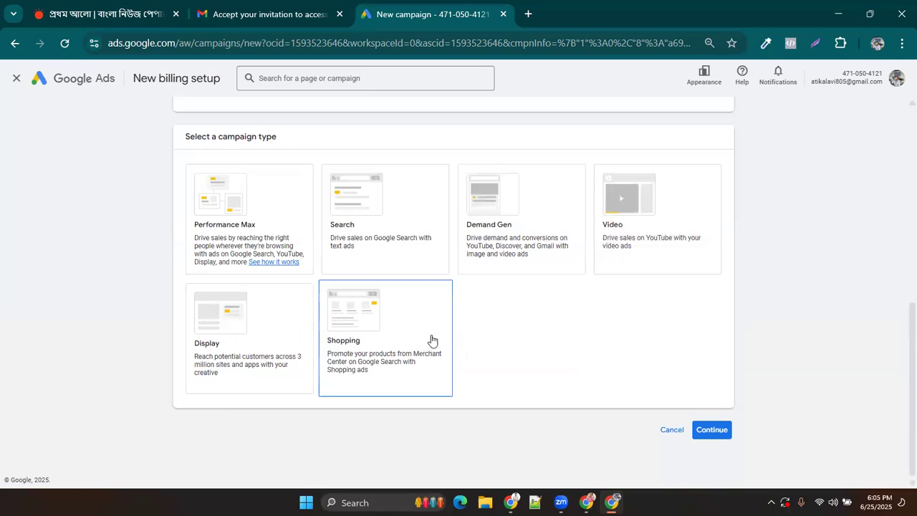
left_click(331, 203)
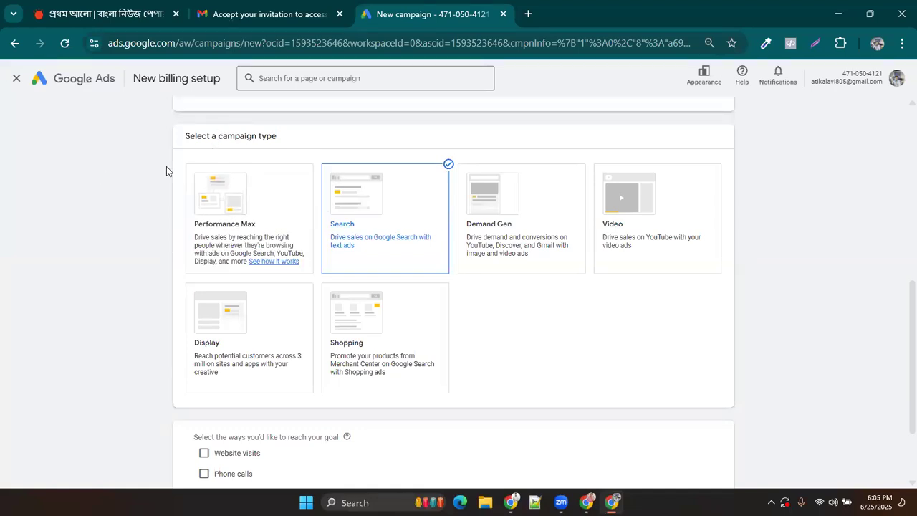
scroll(420, 256, "down", 2)
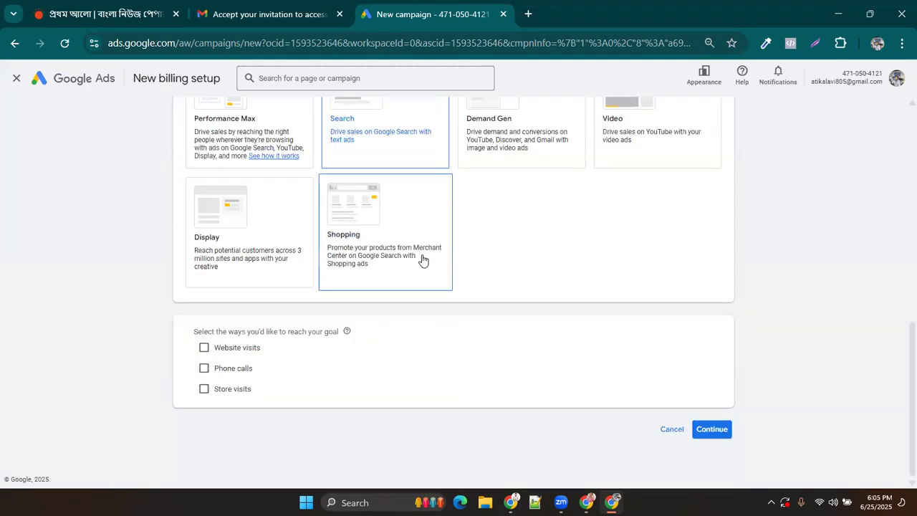
left_click(211, 351)
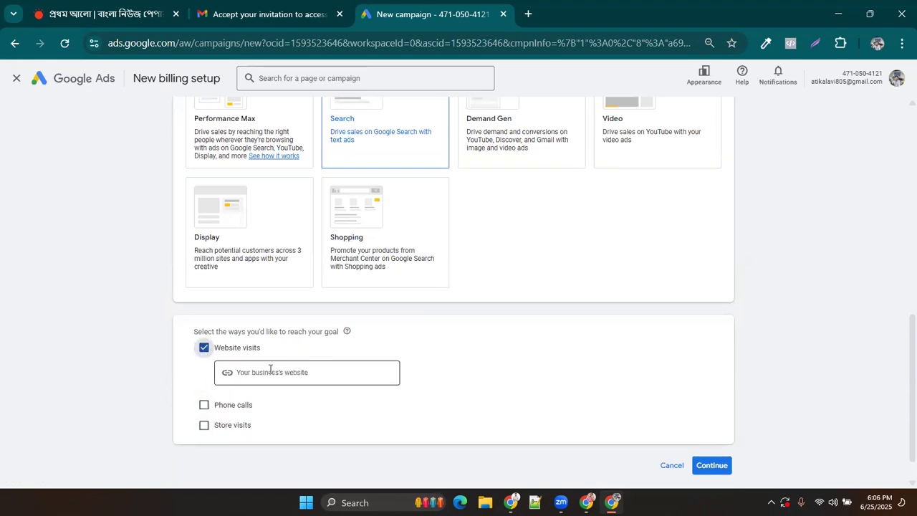
scroll(266, 256, "up", 1)
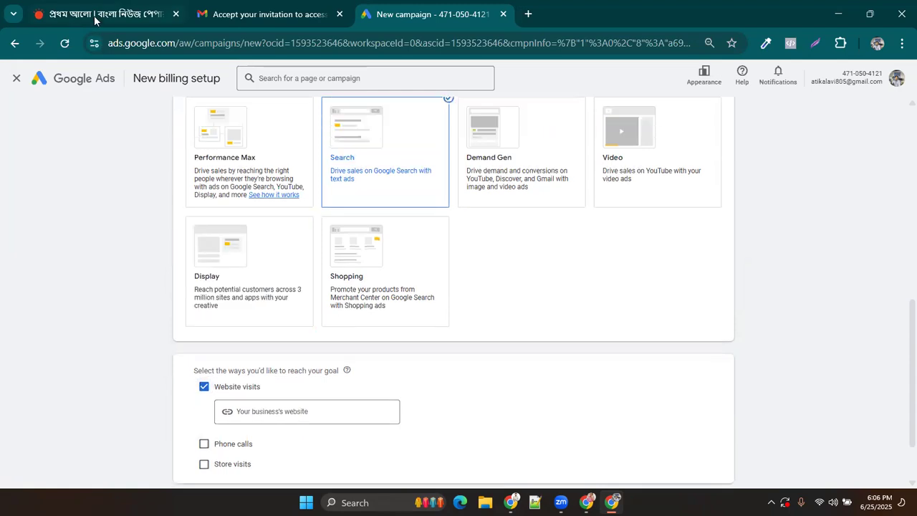
left_click(94, 15)
left_click(209, 45)
key("ctrl+c")
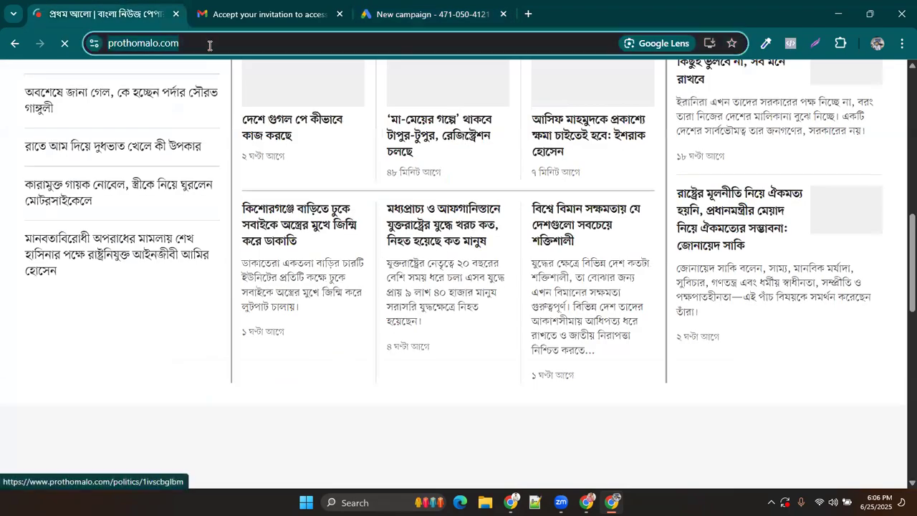
left_click(447, 6)
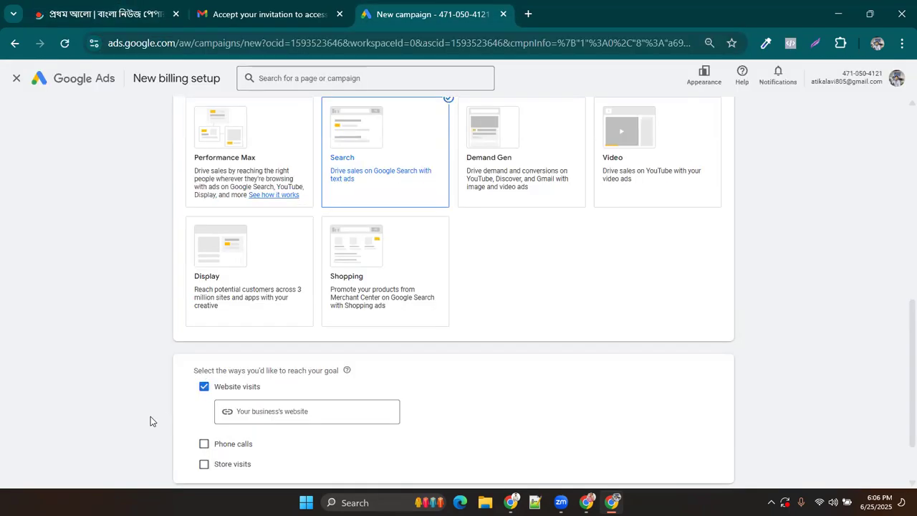
left_click(259, 411)
key("ctrl+v")
scroll(469, 423, "down", 1)
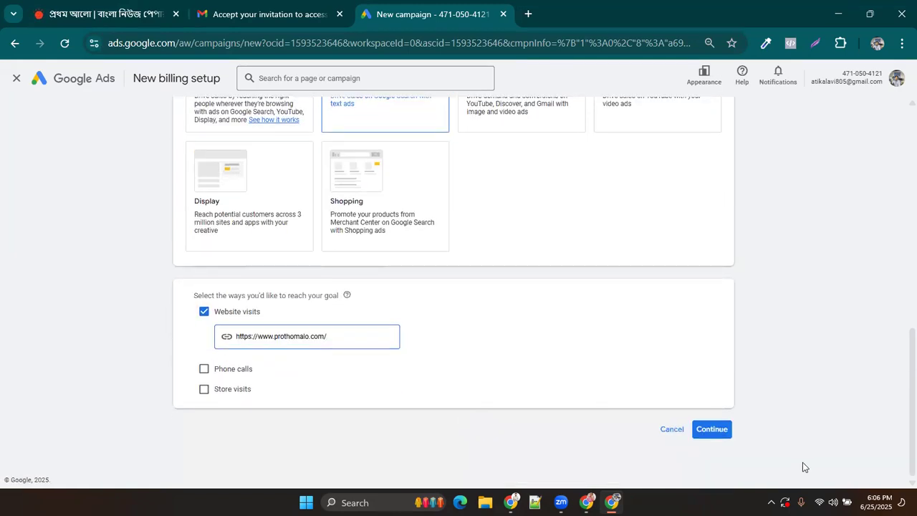
left_click(710, 431)
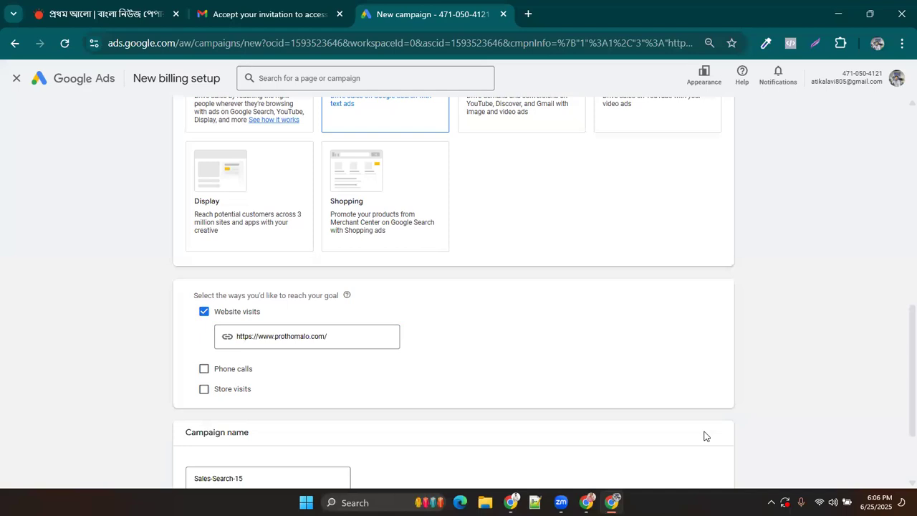
- Name the campaign Sales-Search-ads and start it as a new campaign instead of finishing a saved draft
scroll(475, 395, "down", 2)
left_click(256, 364)
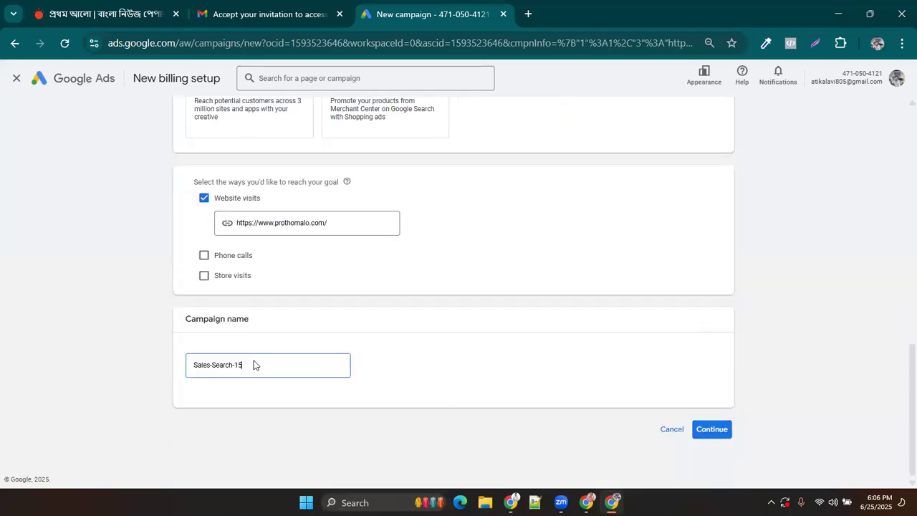
key("BackSpace")
key("BackSpace")
key("BackSpace")
type("-ads")
left_click(698, 434)
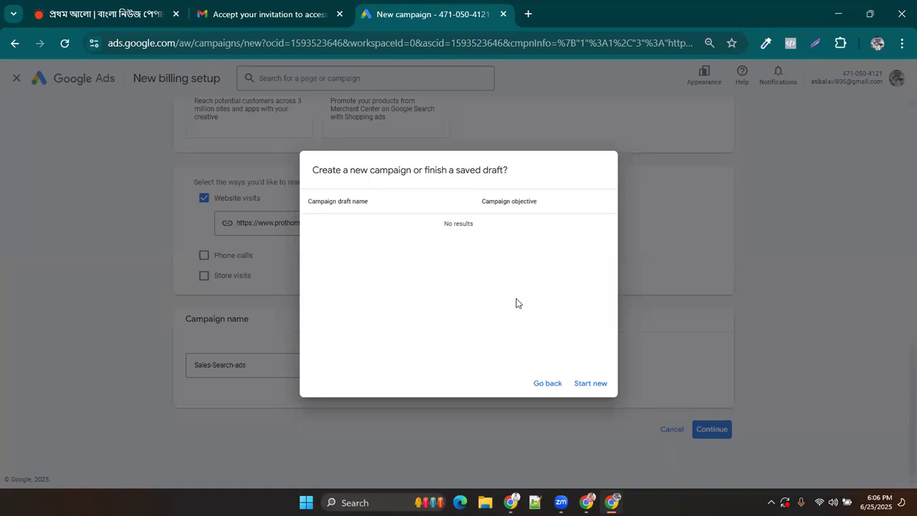
left_click(600, 385)
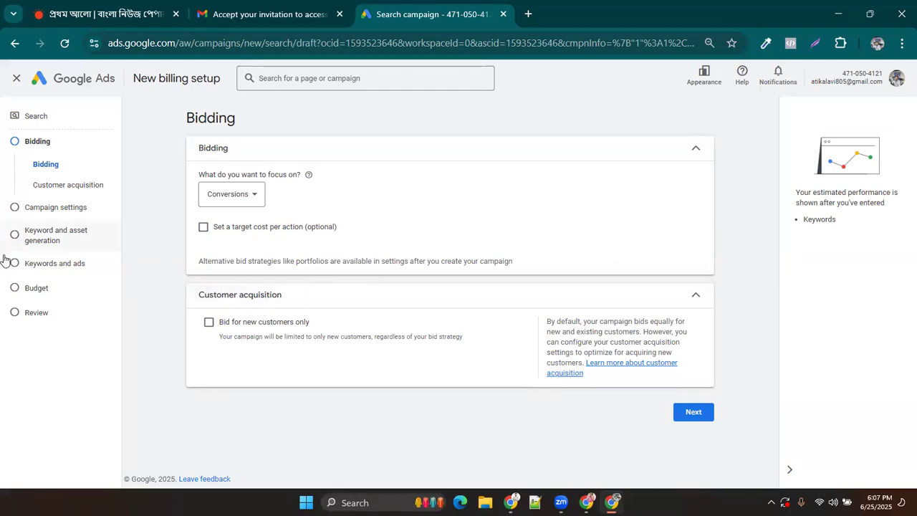
- Turn on bidding for new customers only, switch it back off, and continue to the campaign settings
left_click(210, 323)
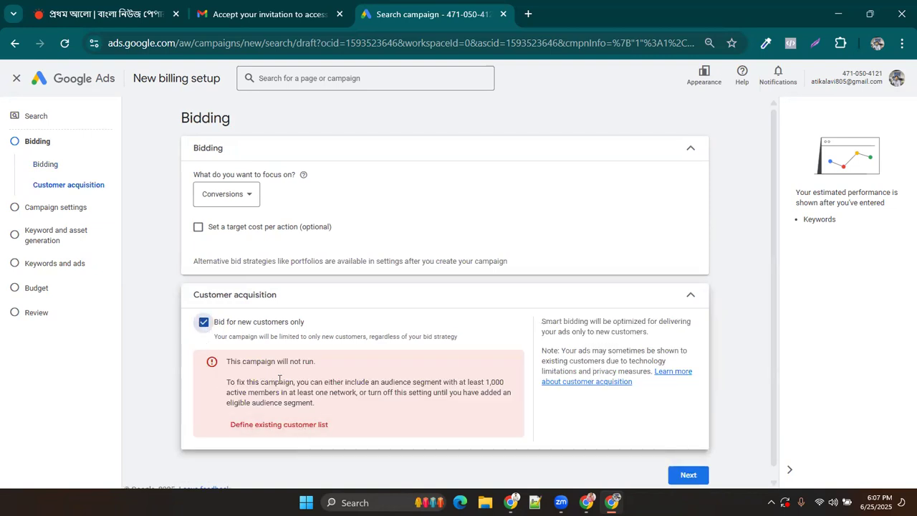
left_click(204, 323)
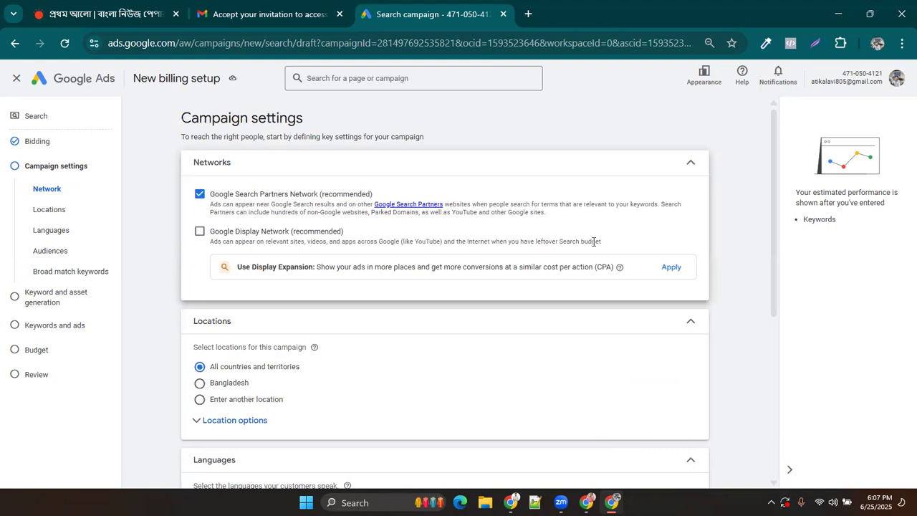
- Collapse the Networks section and include Dhaka Division, Bangladesh as a custom target location through the advanced location search
left_click(692, 163)
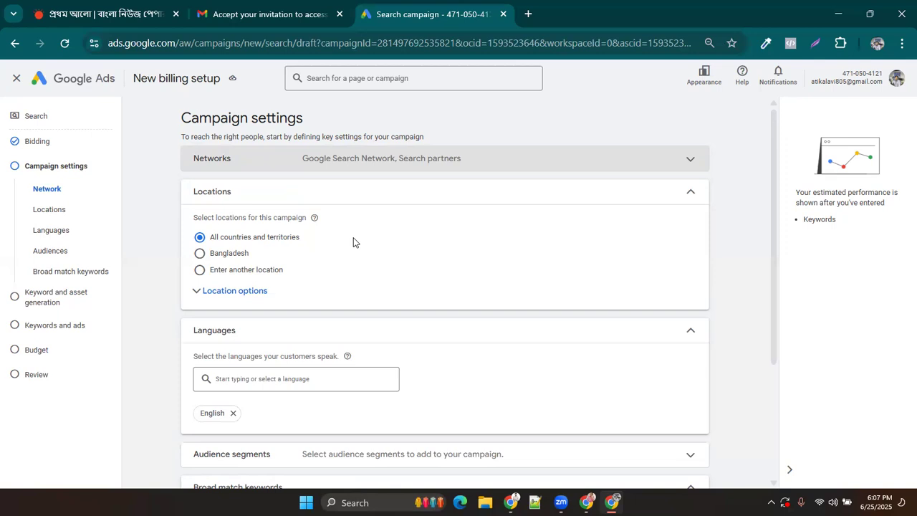
left_click(234, 271)
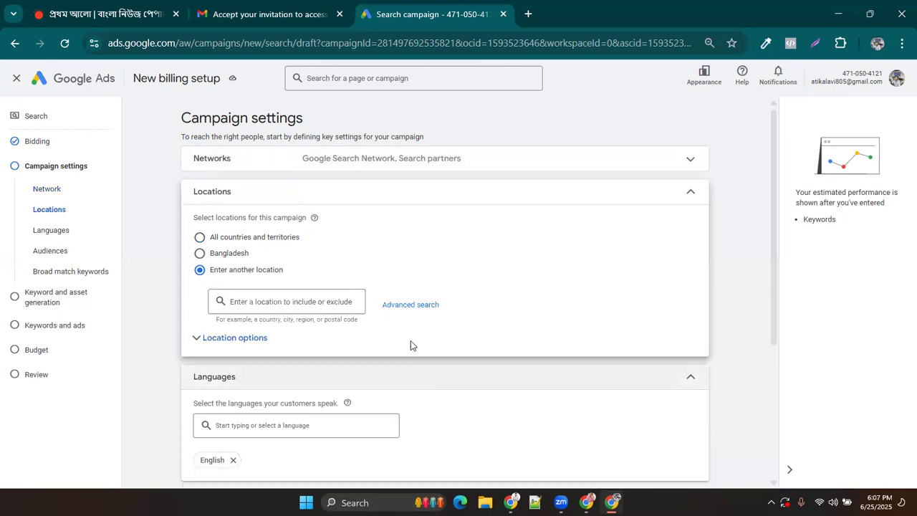
left_click(412, 313)
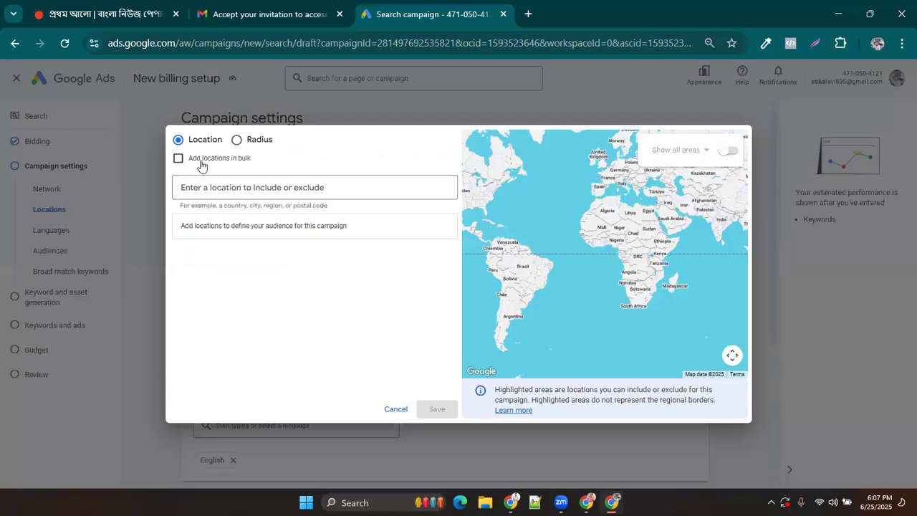
left_click(228, 187)
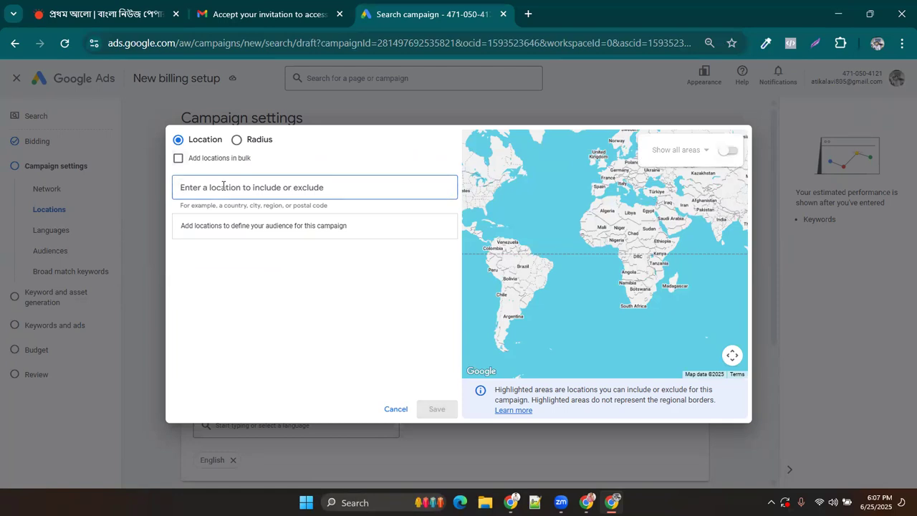
type("dhaka")
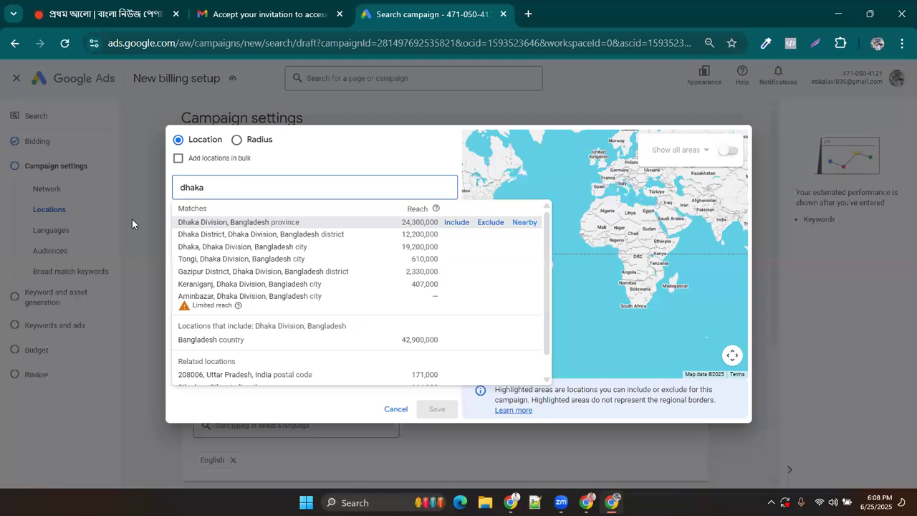
left_click(459, 223)
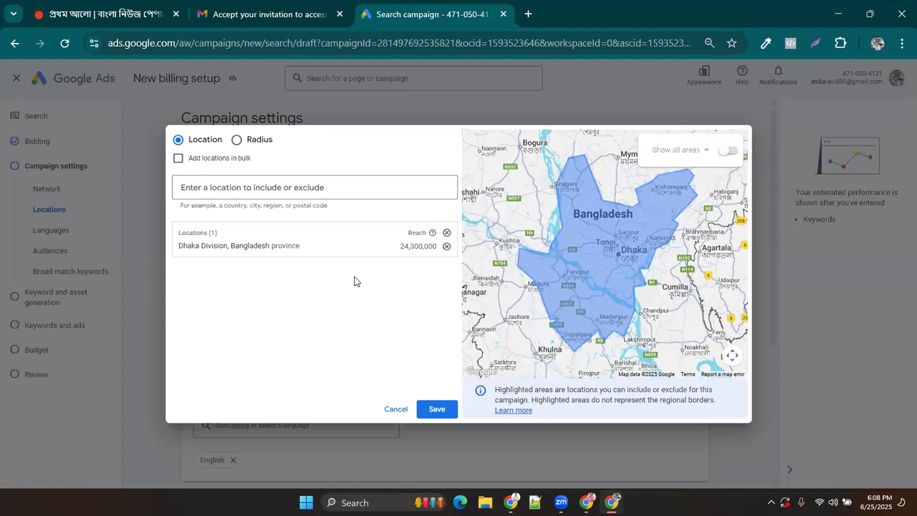
- Exclude Kishoreganj District, Dhaka Division, Bangladesh from the targeting and save the locations
left_click(243, 187)
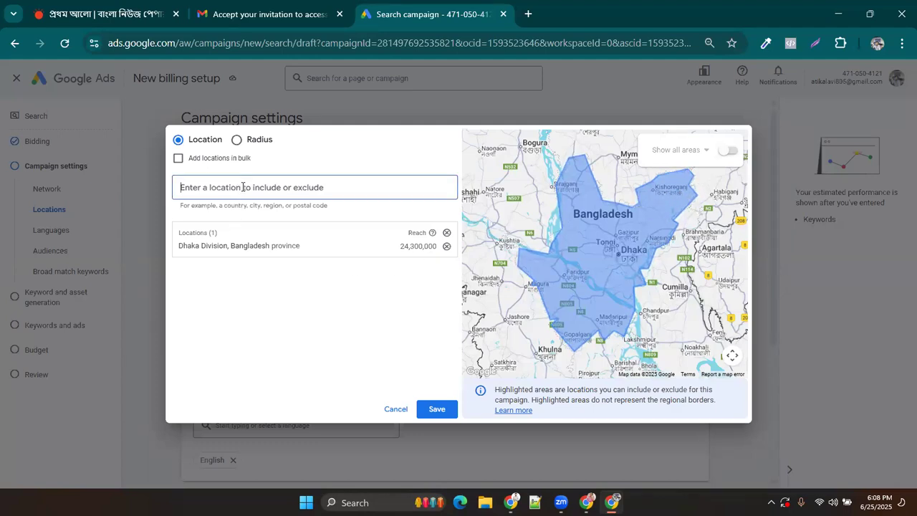
type("kish")
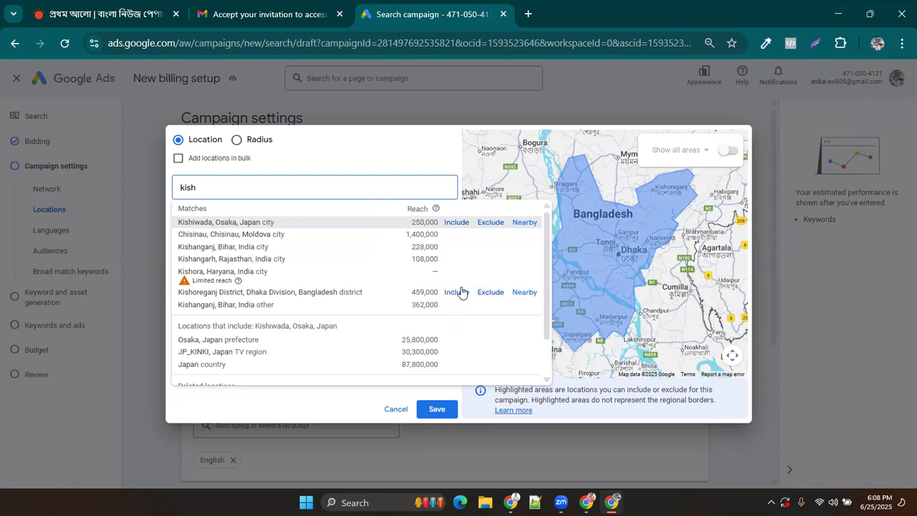
left_click(492, 293)
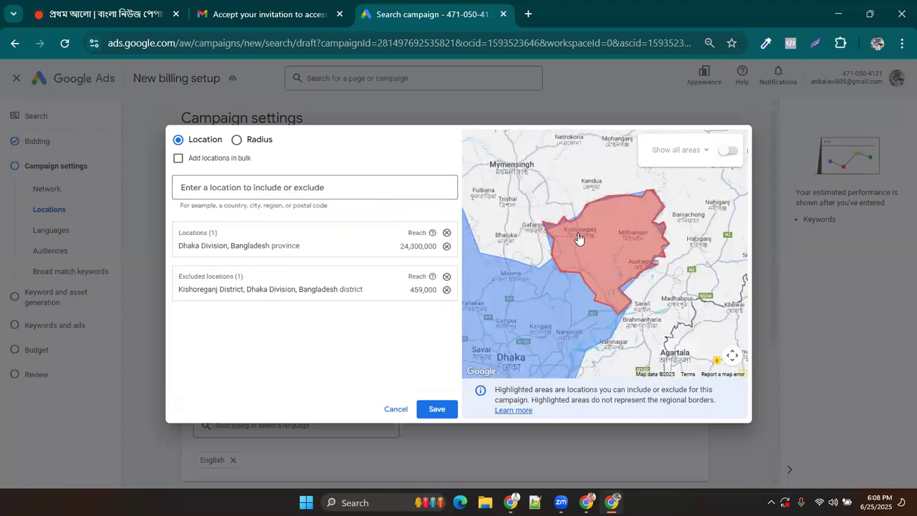
left_click(434, 409)
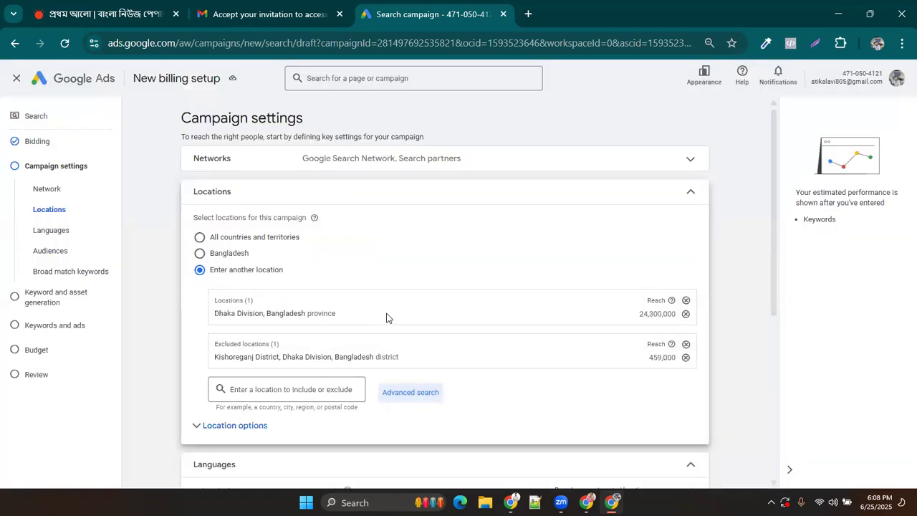
- Expand the location options to review the choices for presence or interest in the included locations
scroll(397, 308, "down", 2)
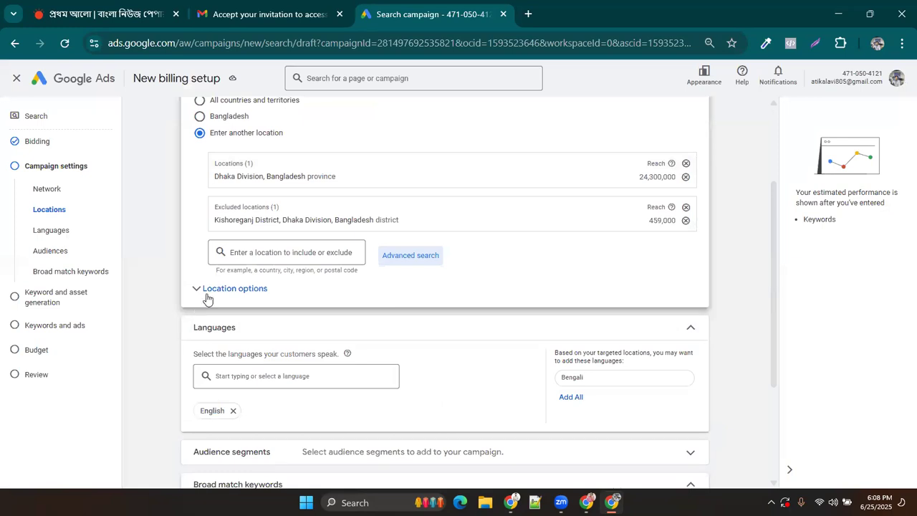
left_click(201, 290)
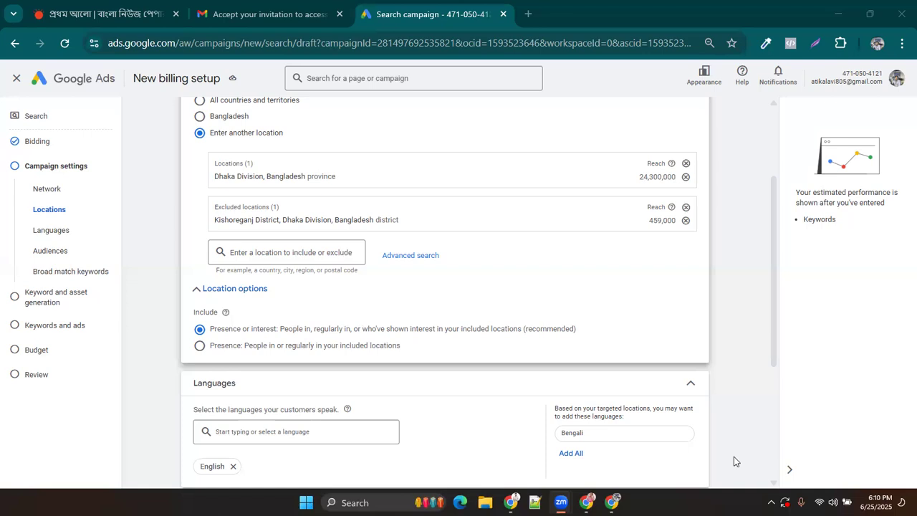
scroll(628, 363, "up", 1)
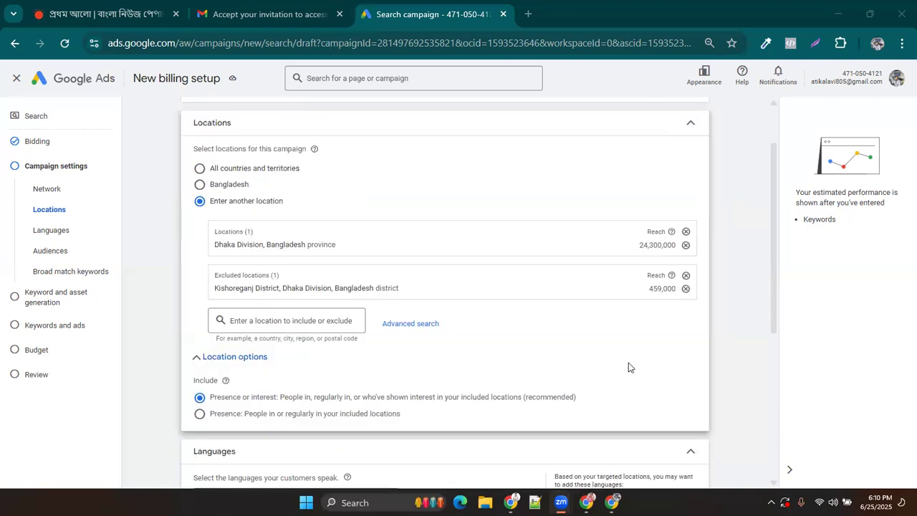
- Collapse the Locations section, add the suggested Bengali language to the campaign's languages, and collapse the Languages section
left_click(691, 123)
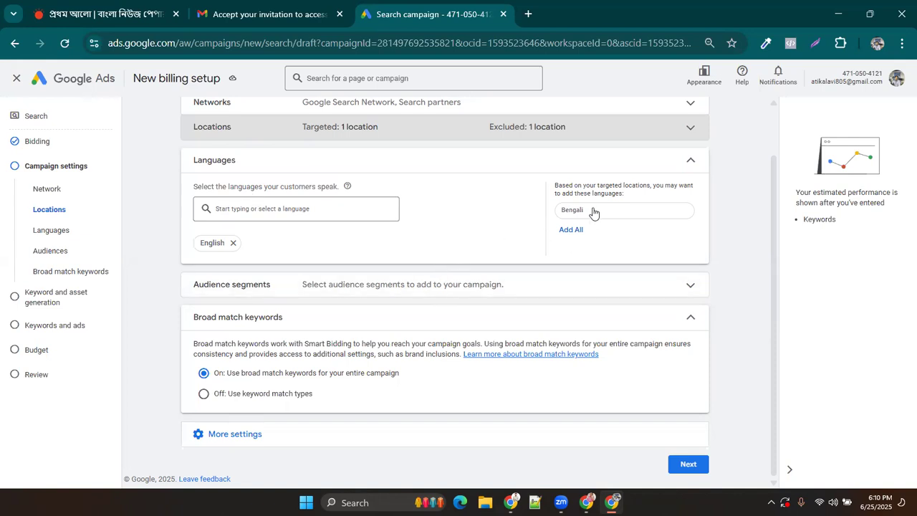
left_click(569, 231)
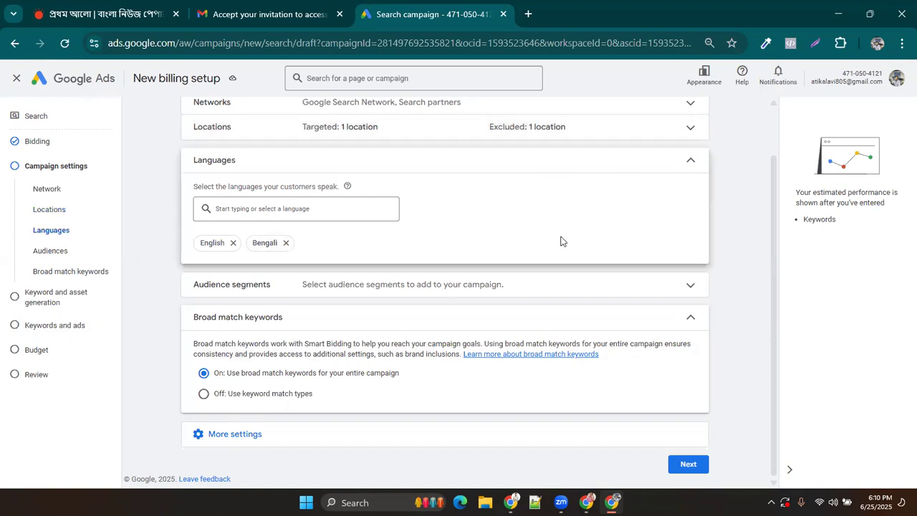
left_click(684, 166)
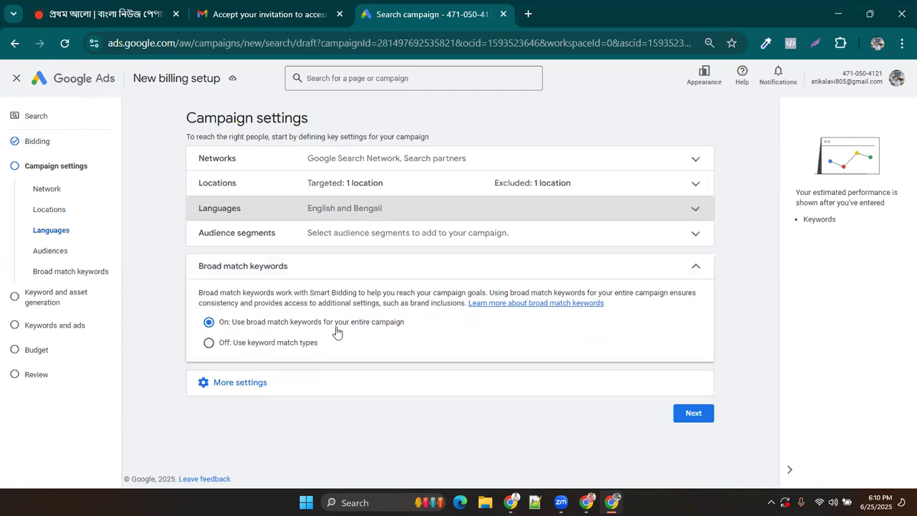
- Review the audience segment options without adding any, and collapse the Audience segments and Broad match keywords sections
left_click(592, 233)
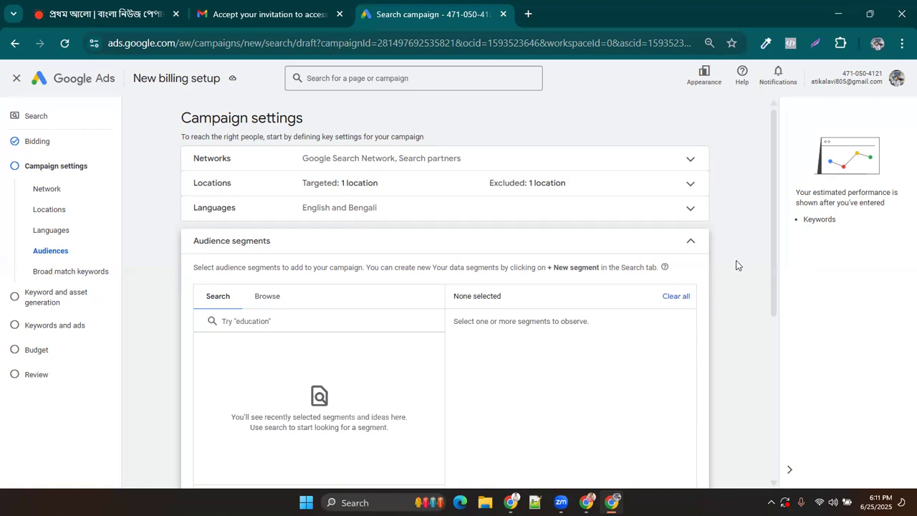
left_click(692, 242)
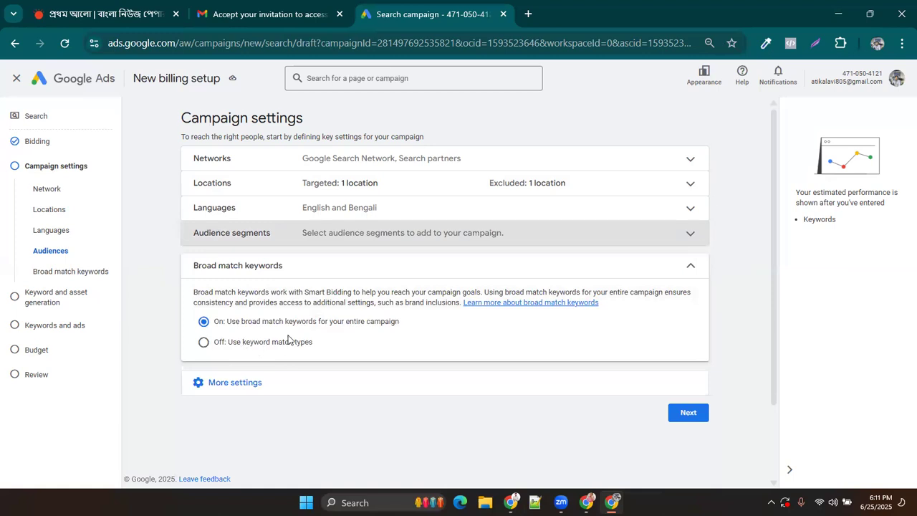
left_click(691, 266)
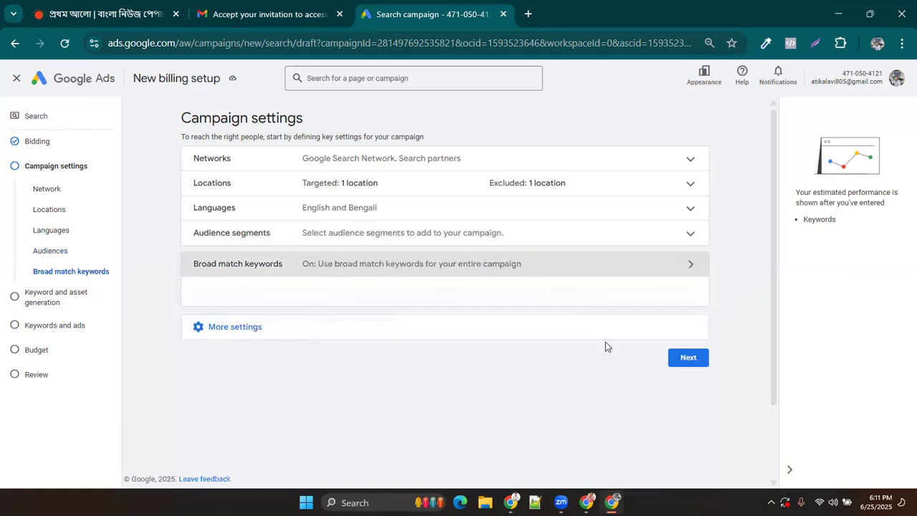
- Reveal the additional campaign settings and review the ad rotation choices, keeping the optimize option
left_click(239, 302)
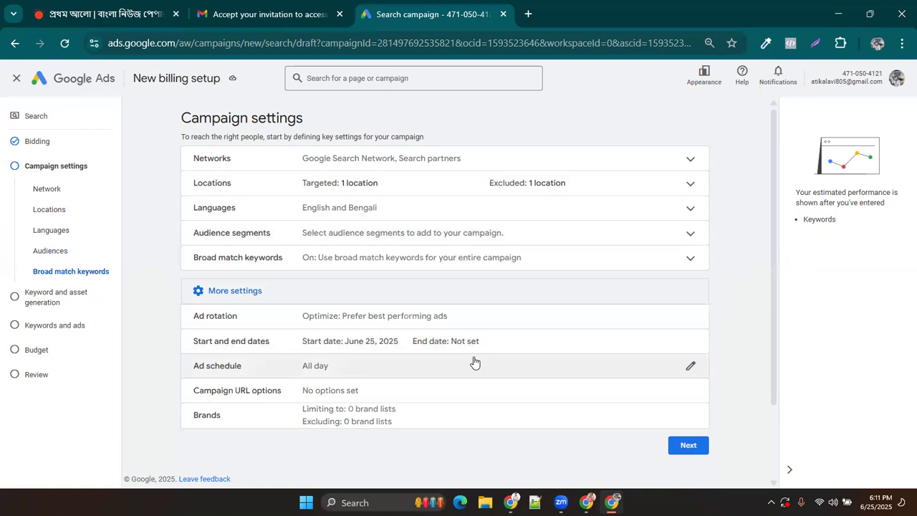
left_click(688, 320)
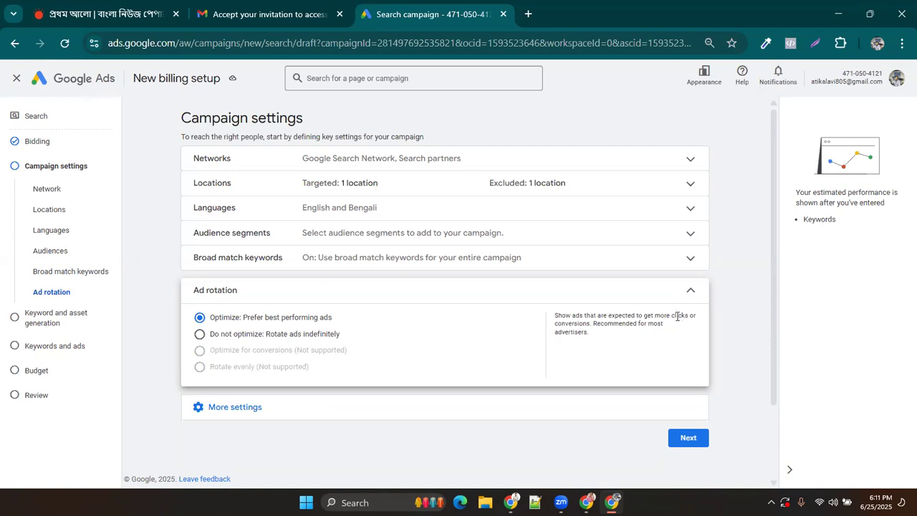
left_click(690, 293)
- Set the campaign's start date to Jun 26, 2025 and its end date to Jun 30, 2025, and collapse the dates section
left_click(304, 318)
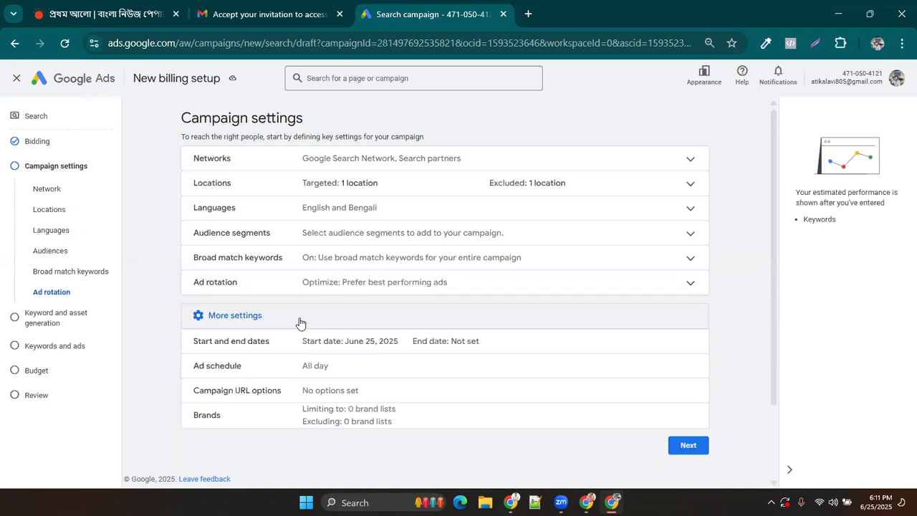
left_click(690, 342)
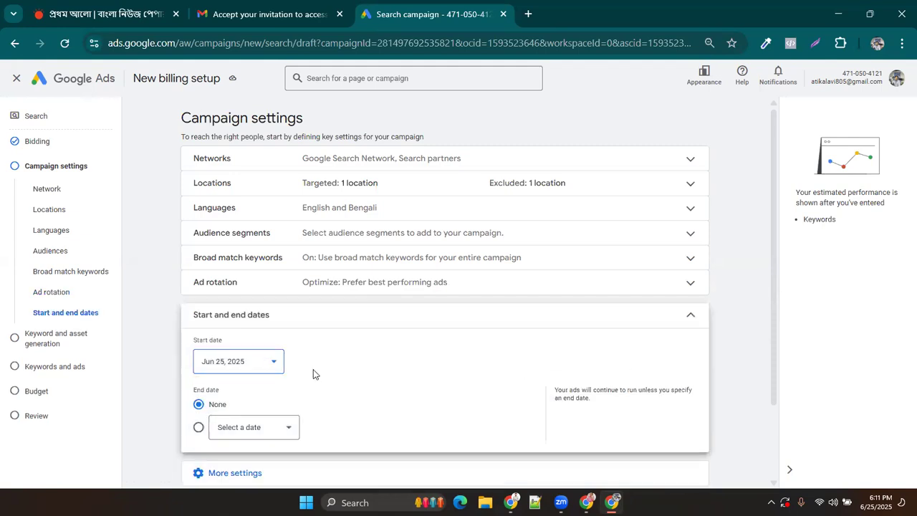
left_click(267, 361)
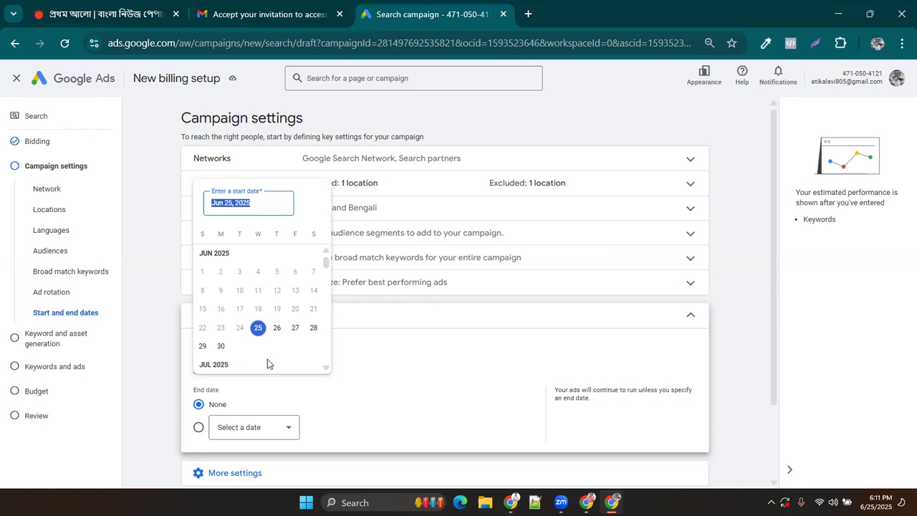
left_click(277, 327)
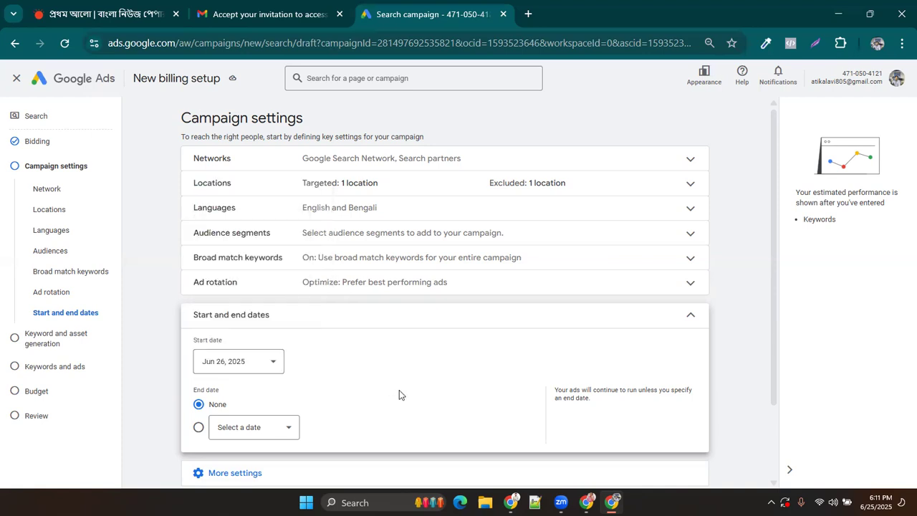
left_click(199, 428)
left_click(283, 427)
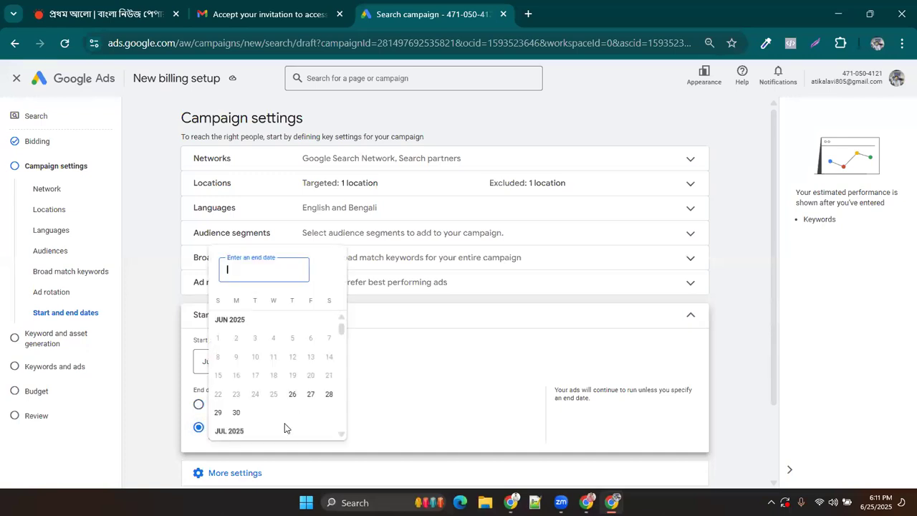
left_click(235, 412)
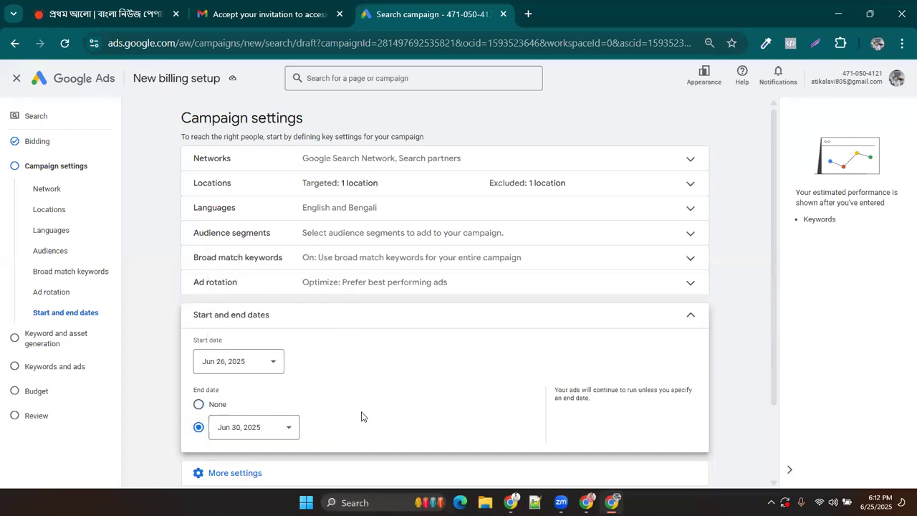
scroll(380, 405, "down", 2)
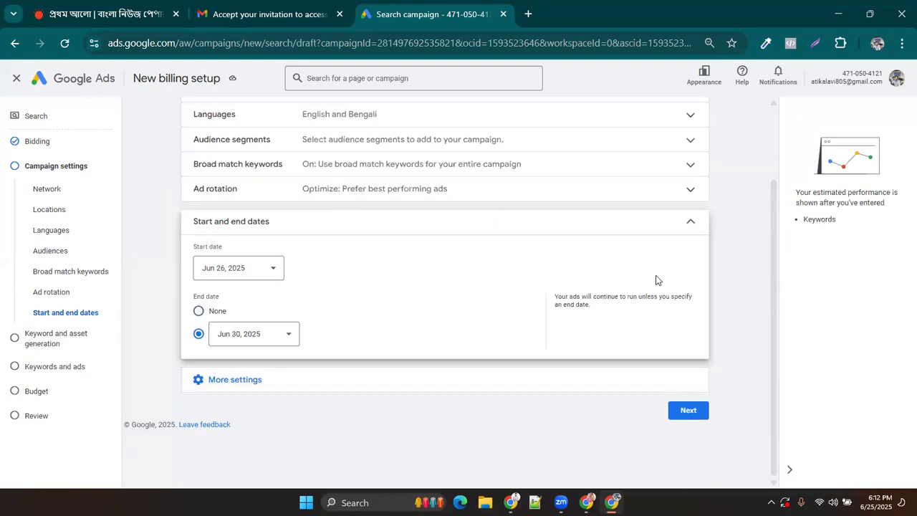
left_click(691, 225)
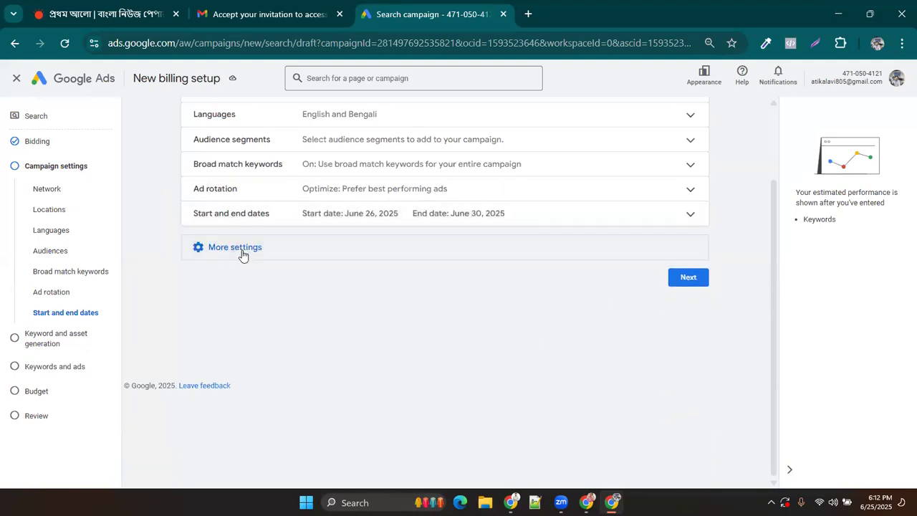
- Review the day choices in the ad schedule, leave it at all days, and collapse the section
left_click(241, 250)
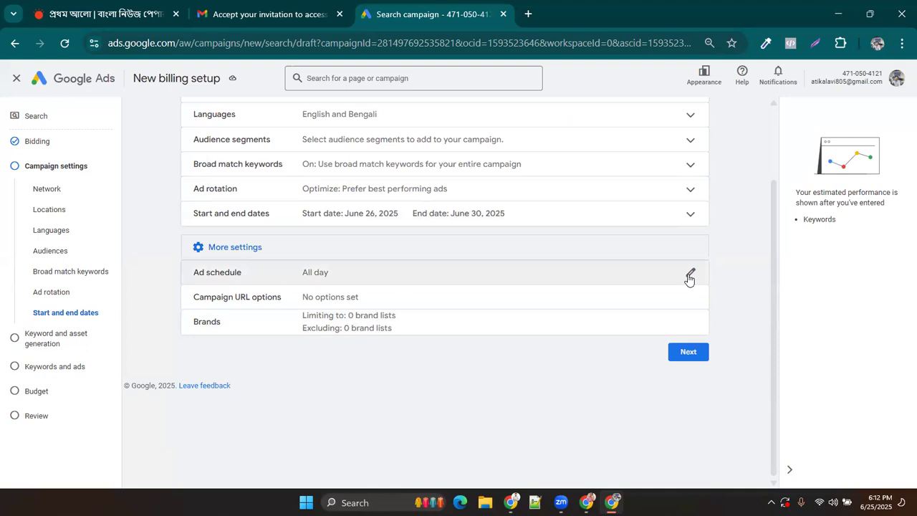
left_click(689, 275)
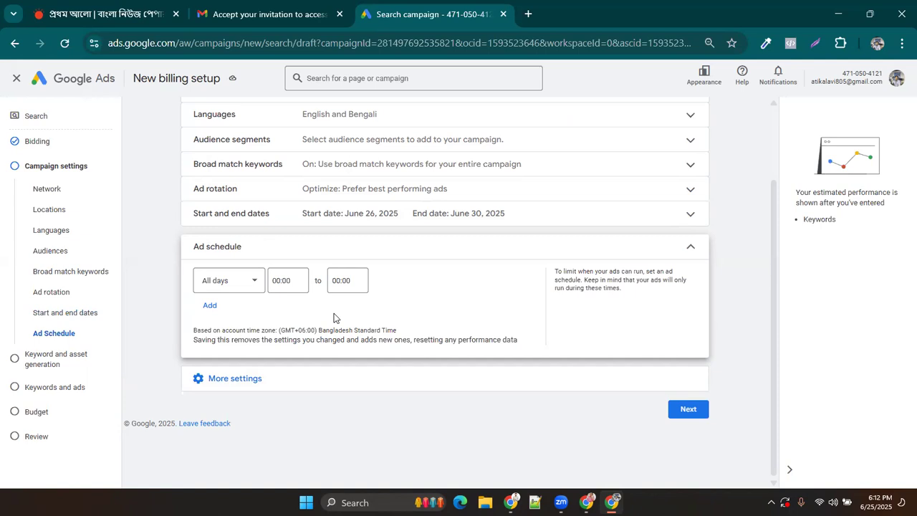
left_click(252, 282)
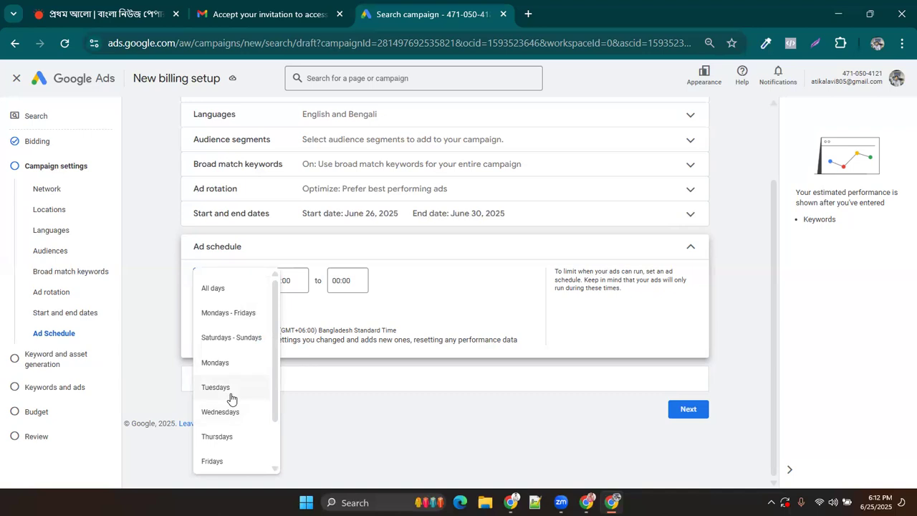
left_click(311, 313)
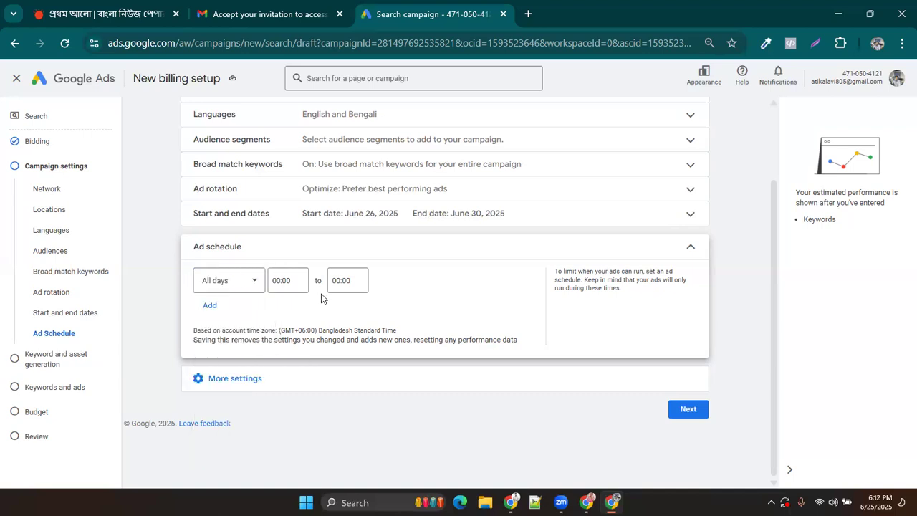
left_click(691, 251)
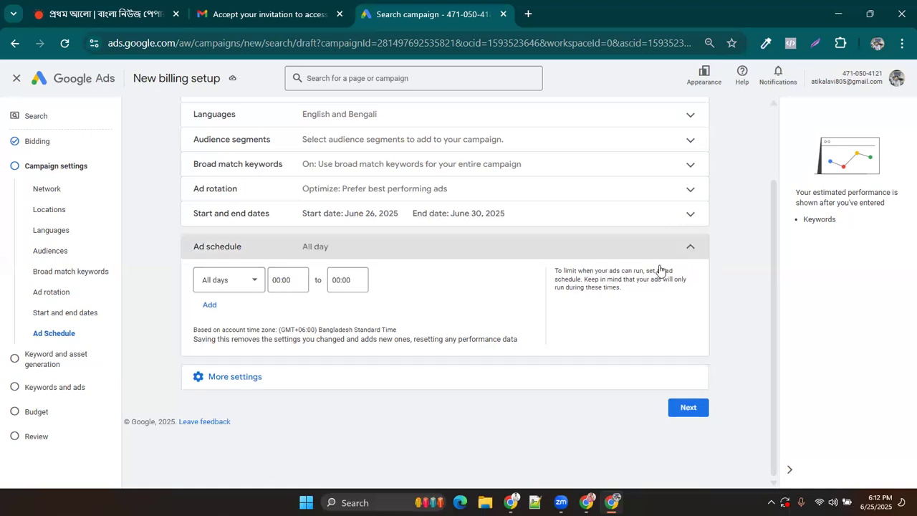
- Continue past the campaign settings, choose to add assets manually instead of generating them, and look over the Keywords and ads page
left_click(272, 282)
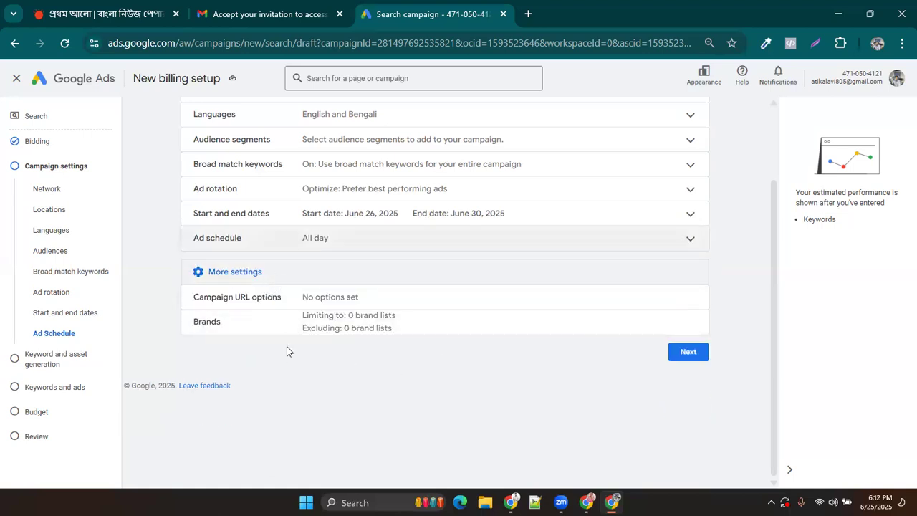
left_click(683, 351)
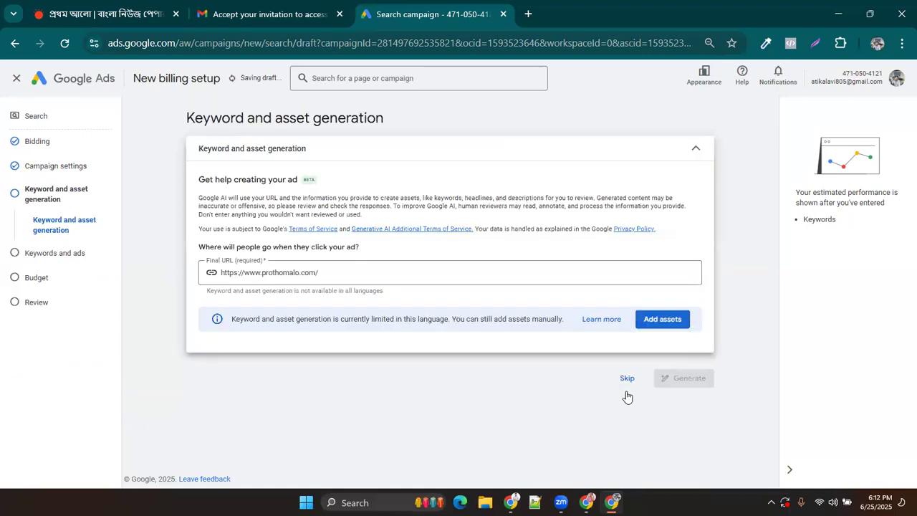
left_click(642, 326)
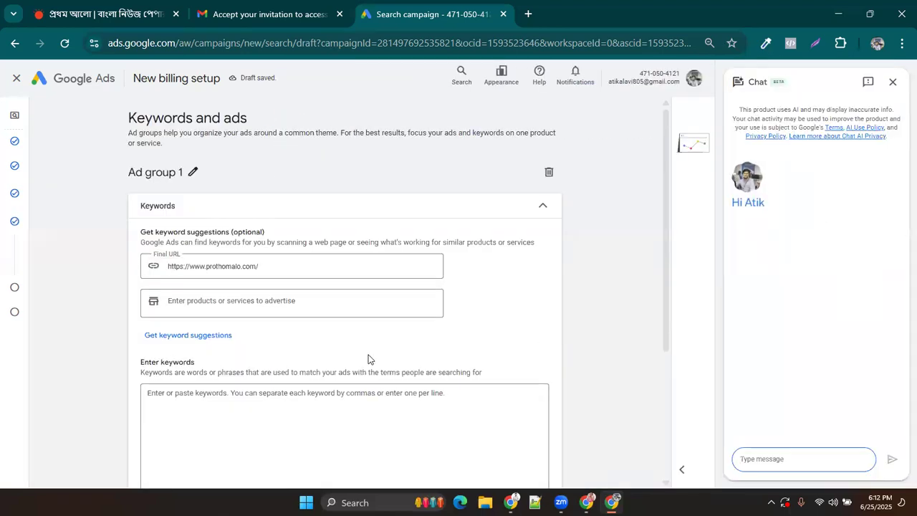
scroll(310, 374, "down", 4)
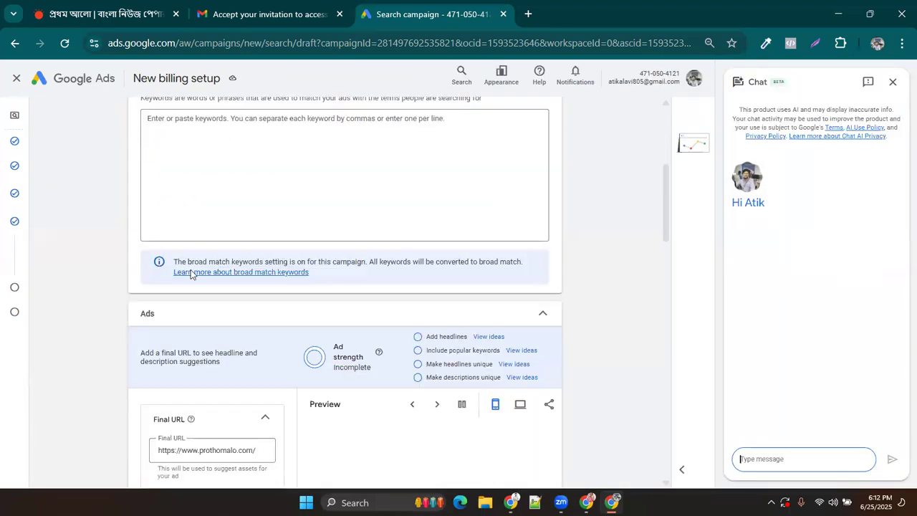
scroll(199, 172, "down", 1)
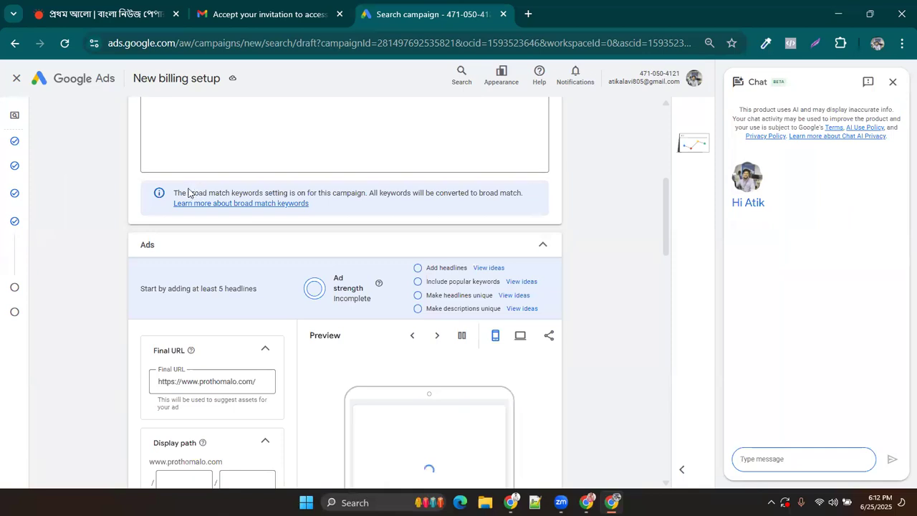
scroll(235, 246, "up", 2)
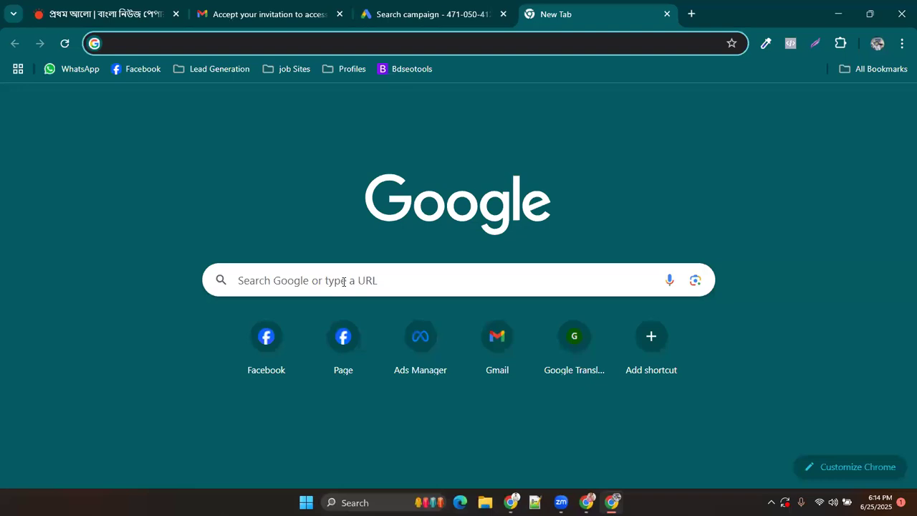
- Search Google for "google ads keyword types" in a new browser tab and show the image results
left_click(343, 281)
type("google")
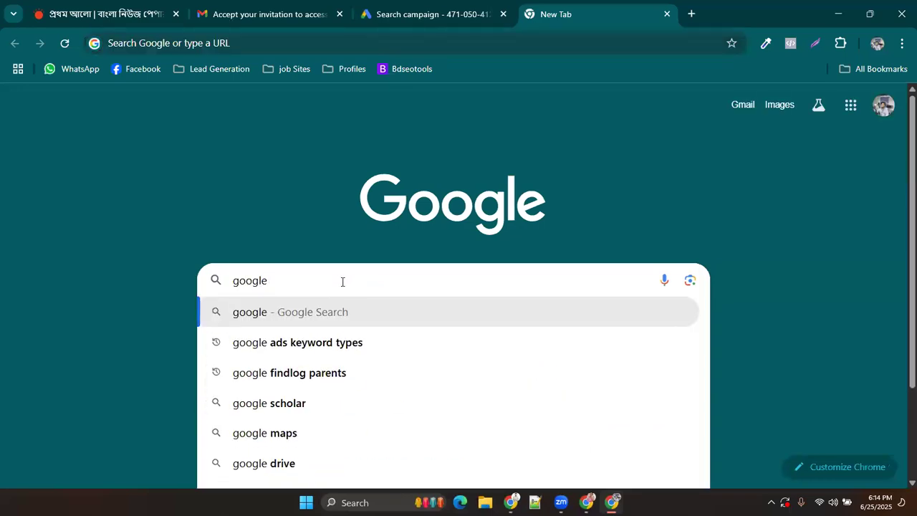
key("Down")
key("Return")
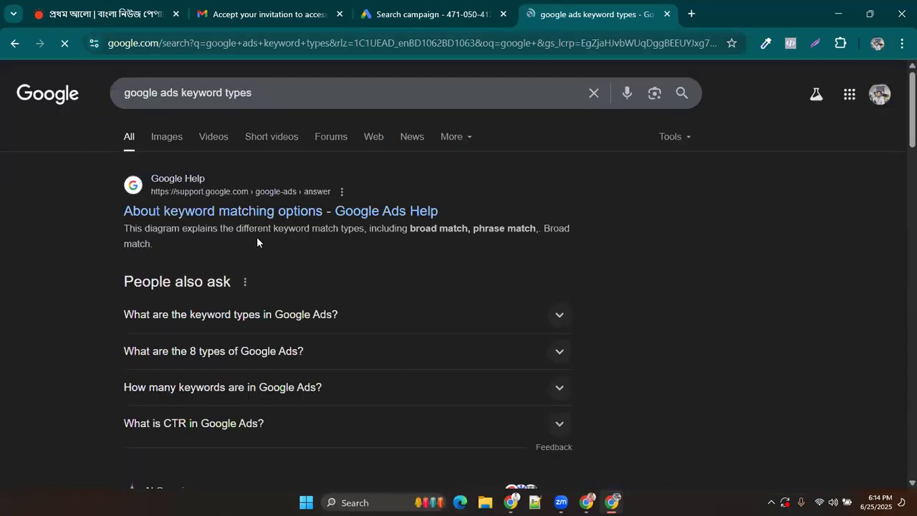
left_click(182, 143)
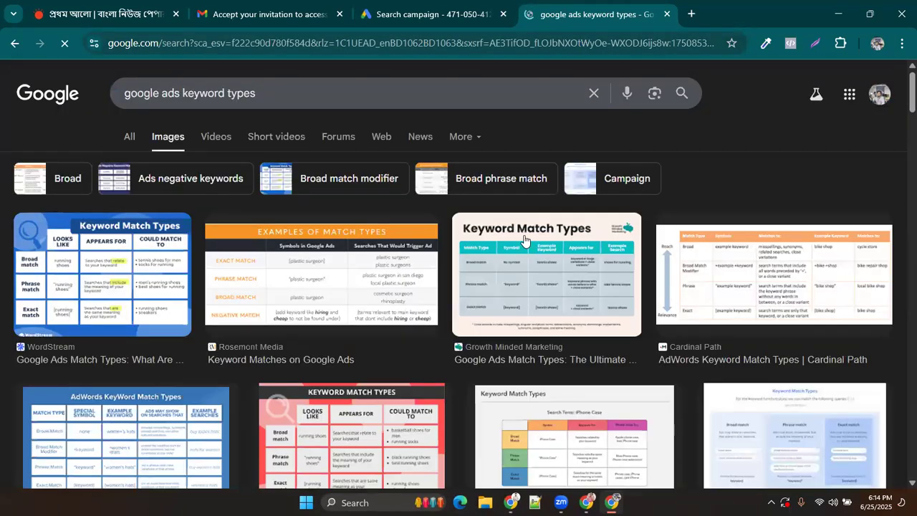
- Open WordStream's Keyword Match Types chart full size in its own tab and examine the broad, phrase and exact match examples
left_click(119, 280)
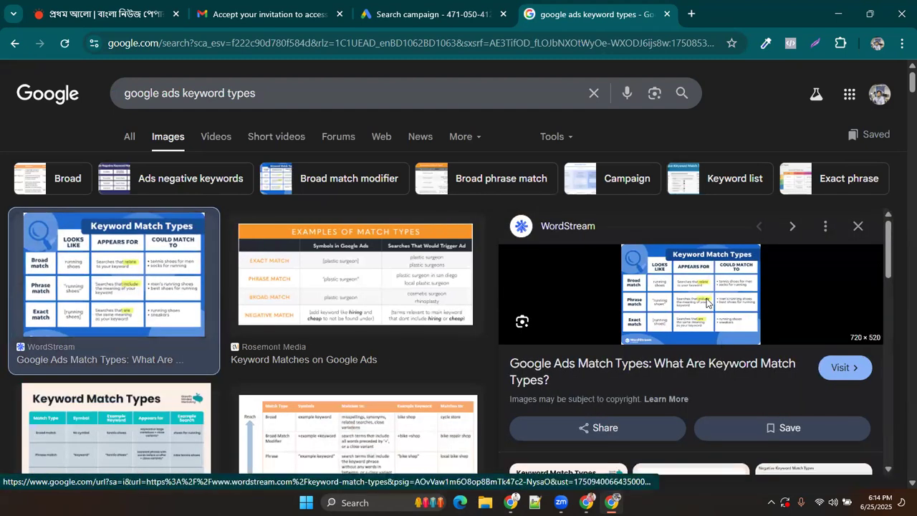
right_click(706, 300)
left_click(780, 361)
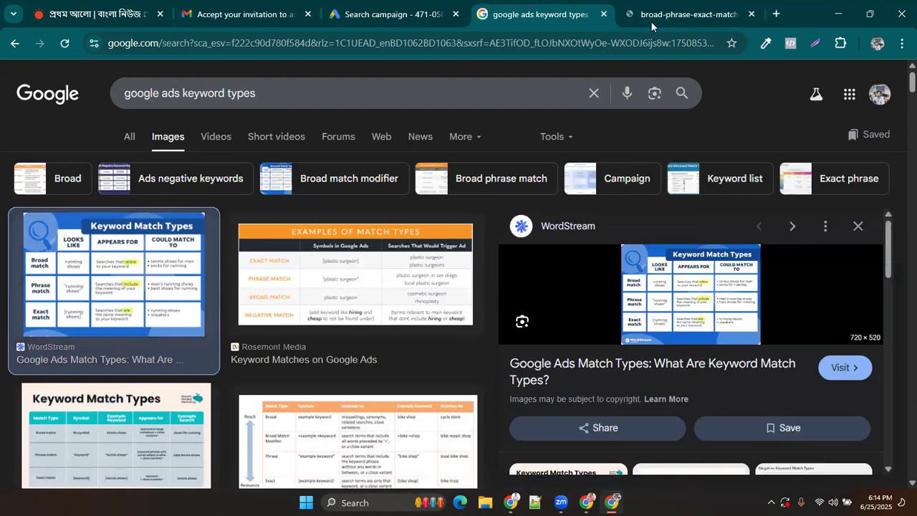
left_click(650, 17)
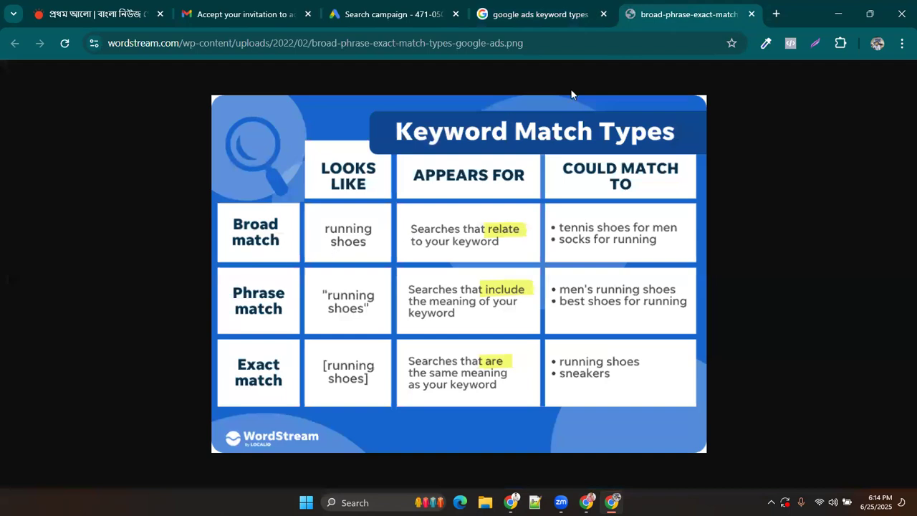
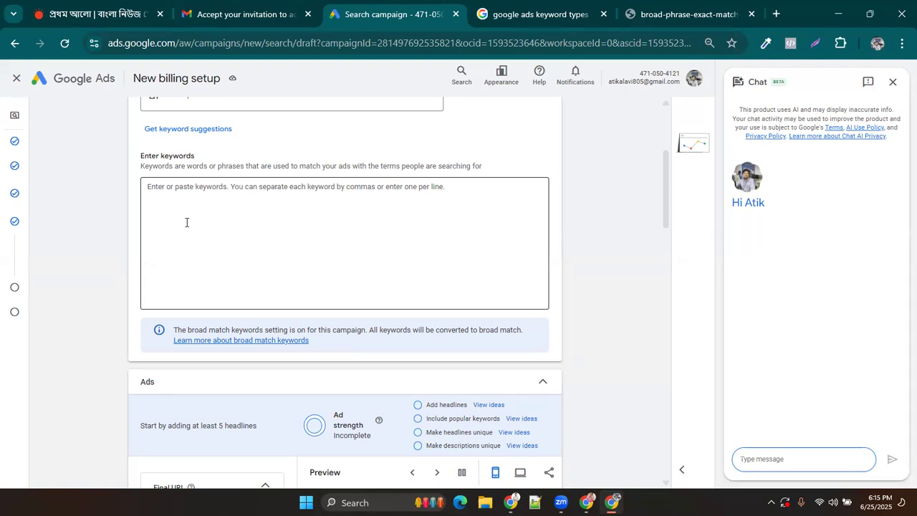
- Enter "Bd News" and "Bangla news" as phrase match keywords in quotation marks, one per line
left_click(183, 218)
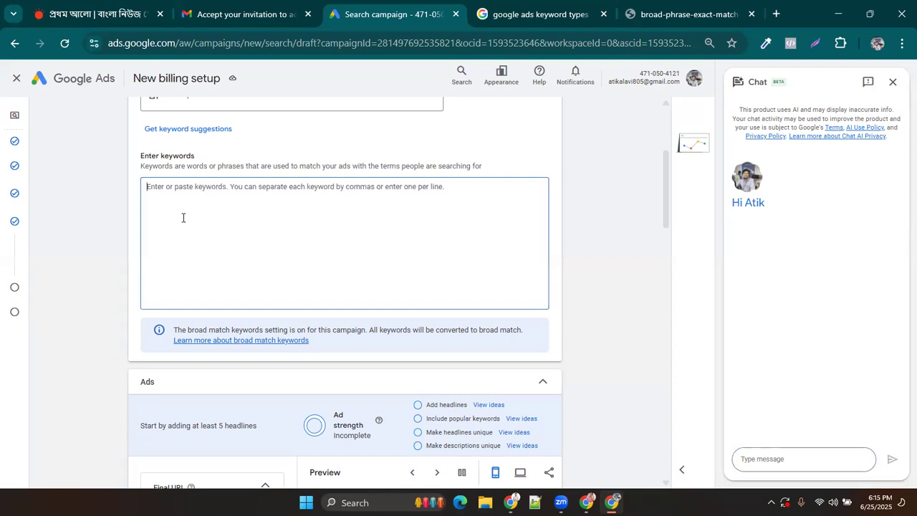
type("Bd")
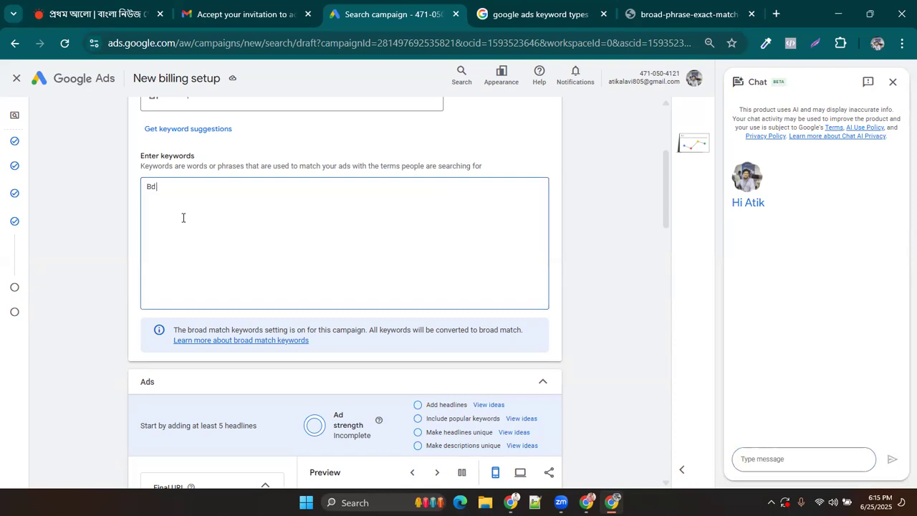
type(" Nw")
type("ws")
type("\"")
key("Home")
type("\"")
left_click(190, 199)
key("Return")
type("\"Bangla\"news")
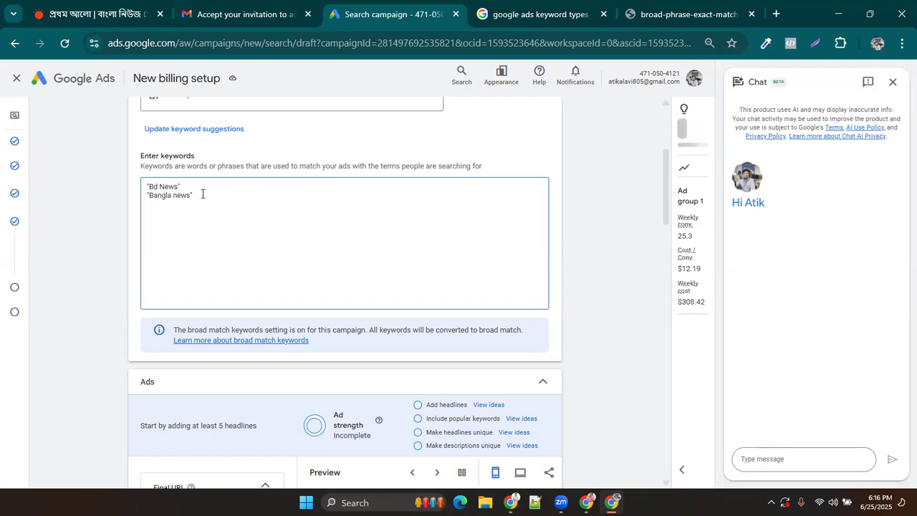
- Add Bangladesh er khobor as an exact match keyword in square brackets on a new line
key("Return")
type("Ban")
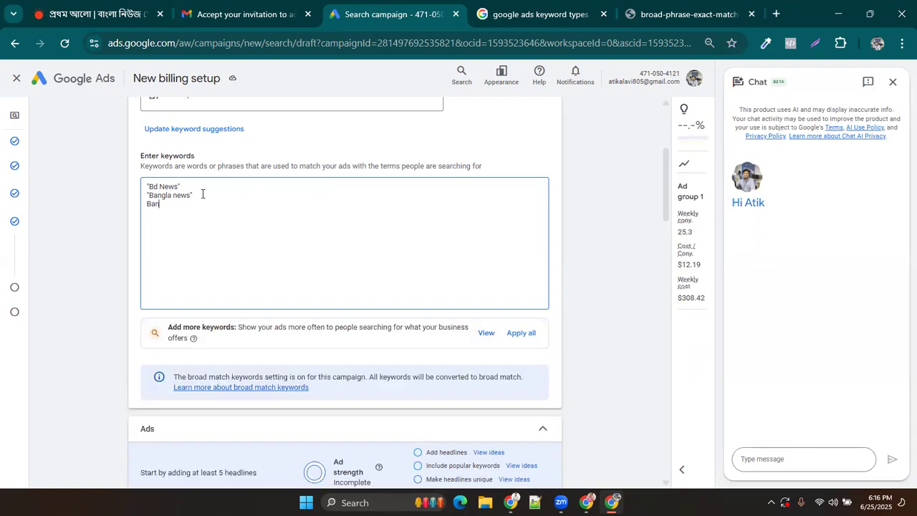
type("gladesh er khobor]")
left_click(145, 205)
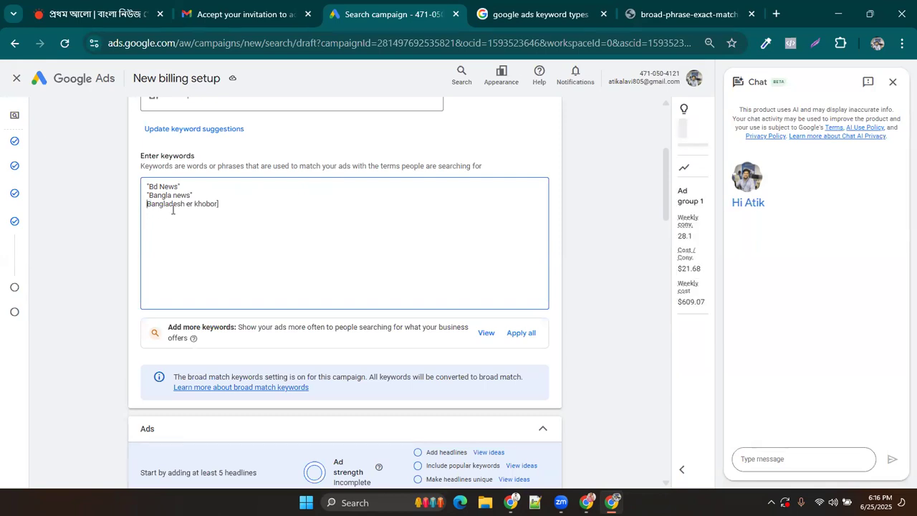
type("[")
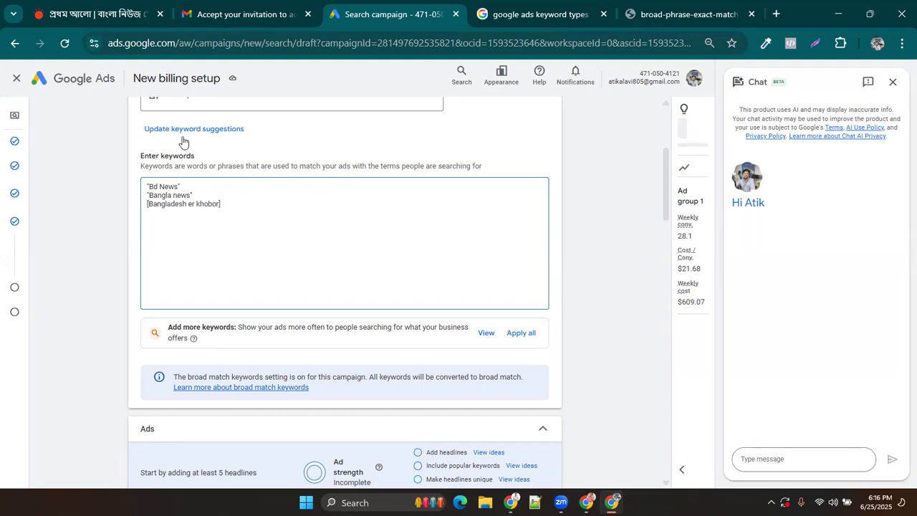
- Add ajker taja khobor on a new line as a broad match keyword without punctuation
left_click(239, 205)
key("Return")
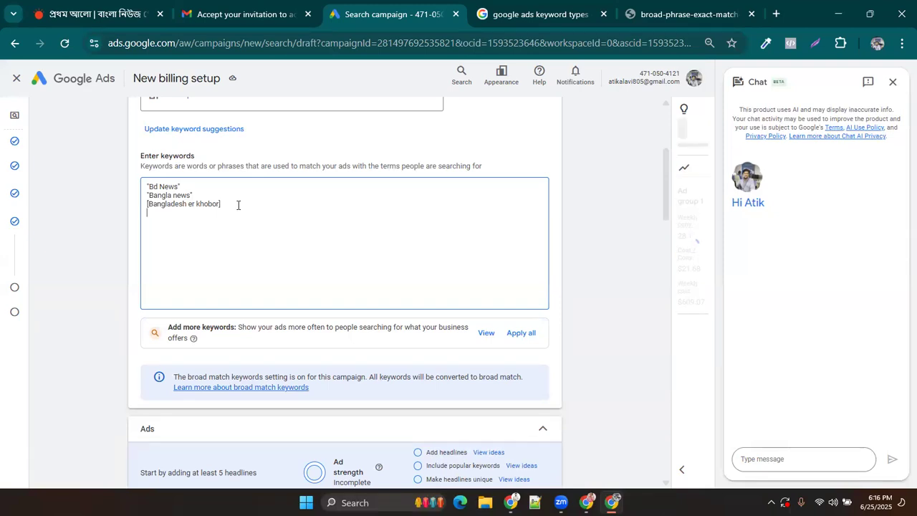
type("ajker ")
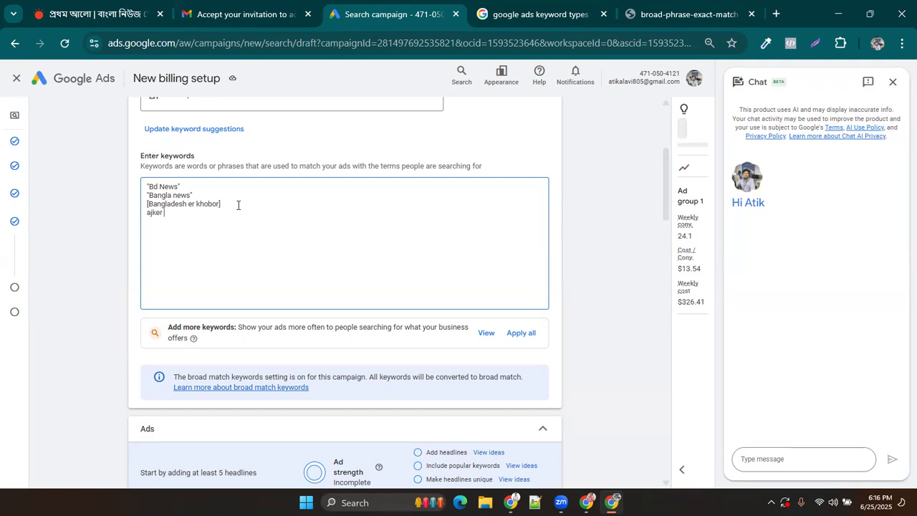
type("taja k")
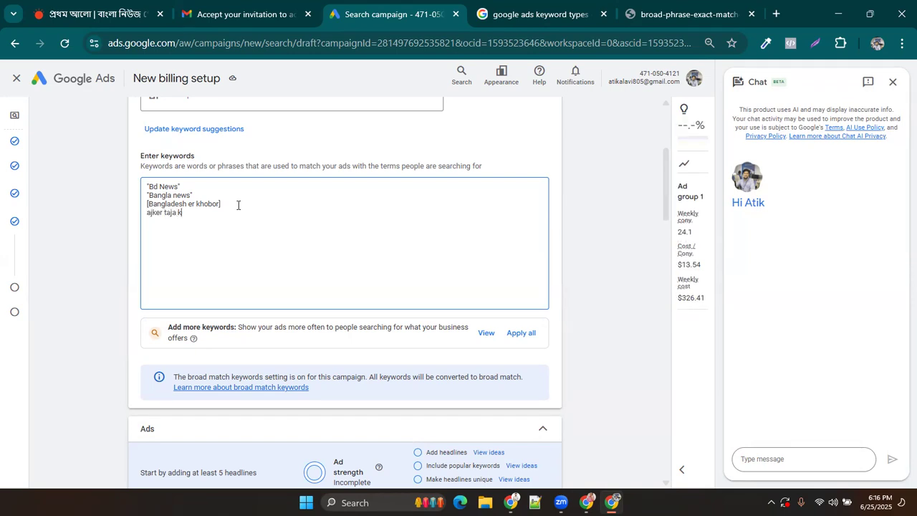
type("hobor")
- Close the chat, expand the weekly estimates, and look over the Ads section down to the display path
left_click(893, 84)
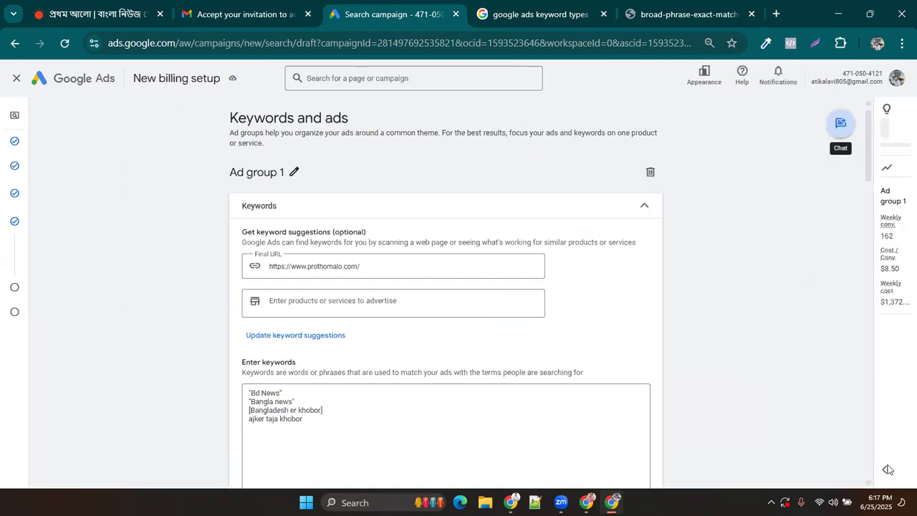
left_click(888, 469)
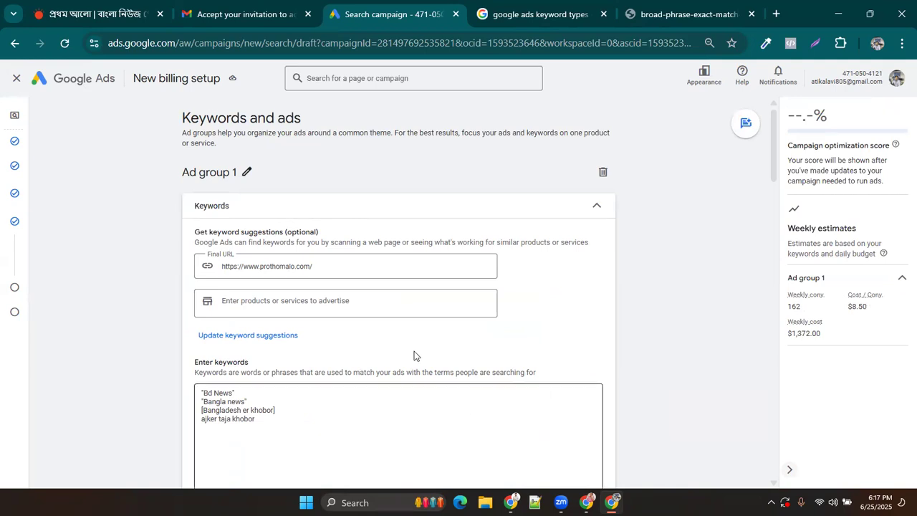
scroll(362, 385, "down", 4)
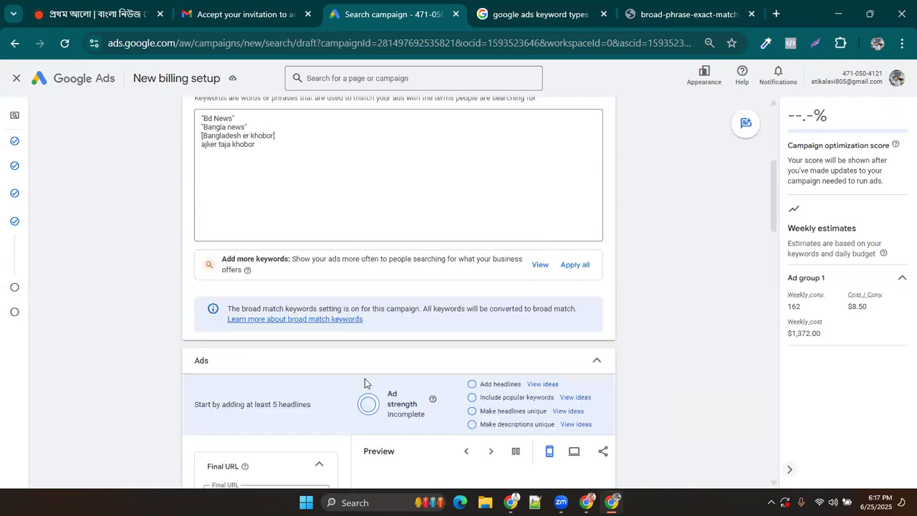
scroll(364, 383, "down", 1)
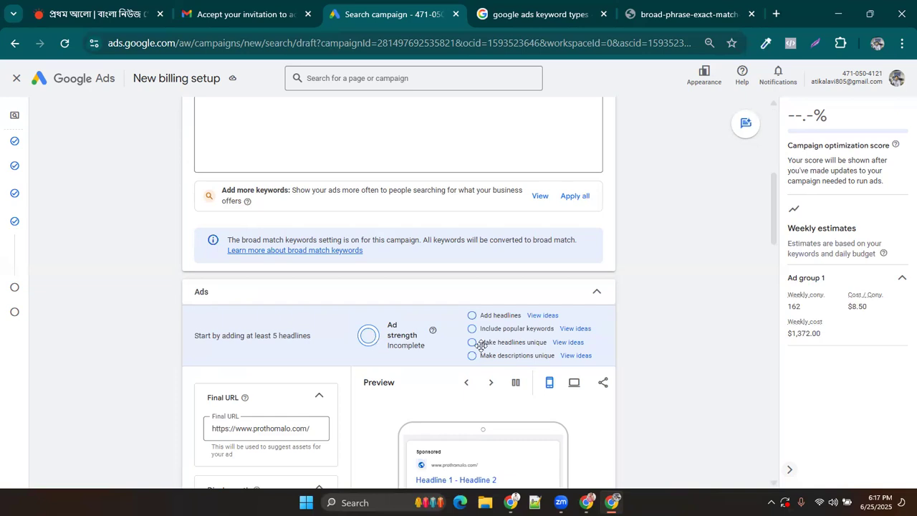
scroll(414, 356, "down", 2)
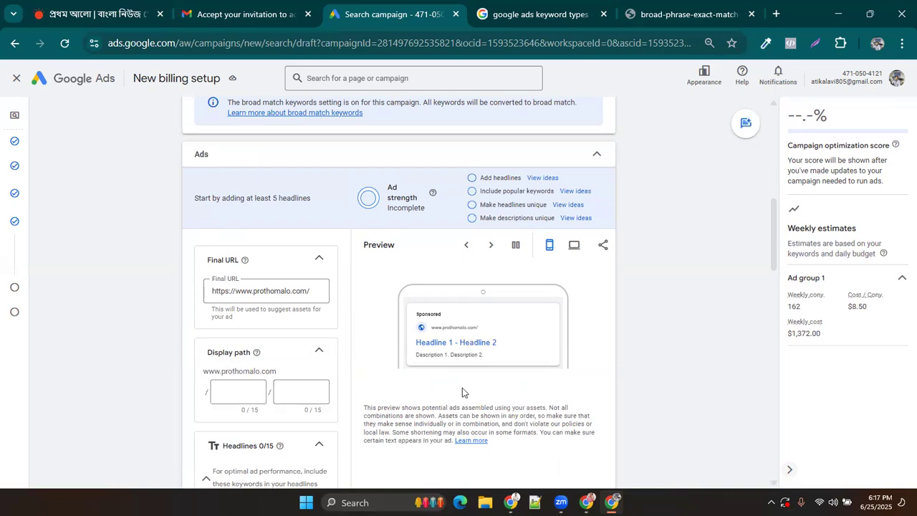
scroll(467, 369, "down", 1)
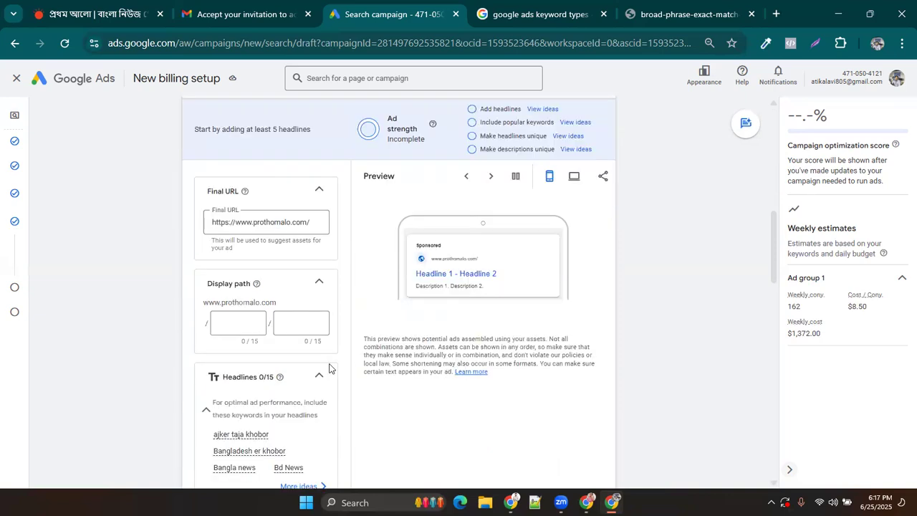
- Set the ad's display path to BD in the first part and News in the second part
left_click(237, 323)
type("Bd")
key("BackSpace")
type("D")
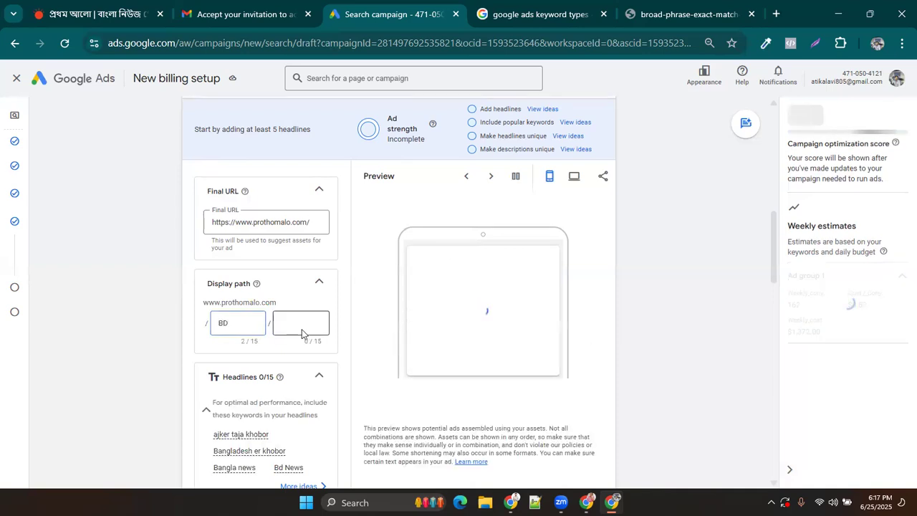
left_click(292, 323)
type("News")
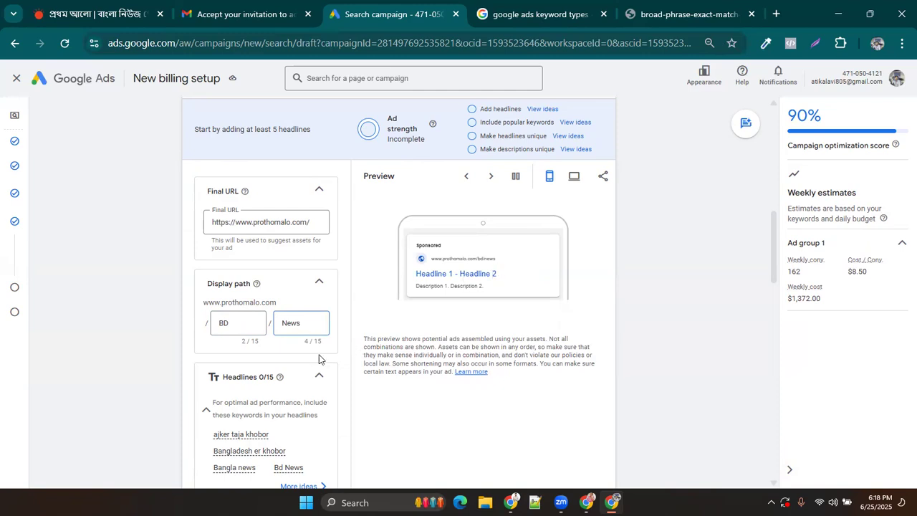
- Enter "Ajker taza Khobor" as the ad's first headline
scroll(276, 365, "down", 2)
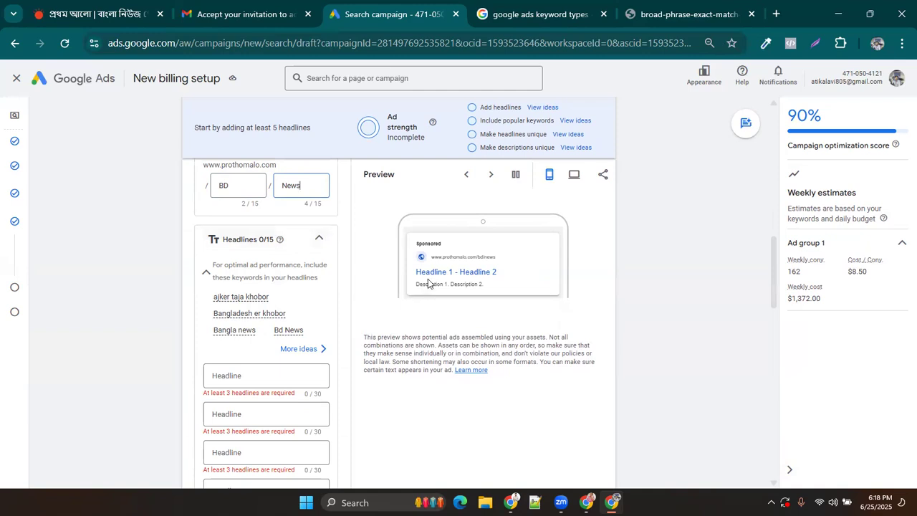
scroll(245, 379, "down", 1)
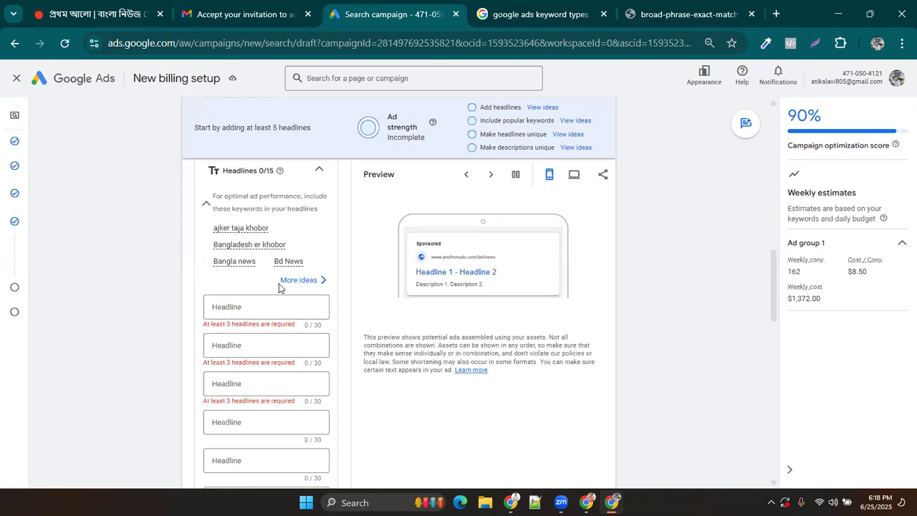
left_click(269, 306)
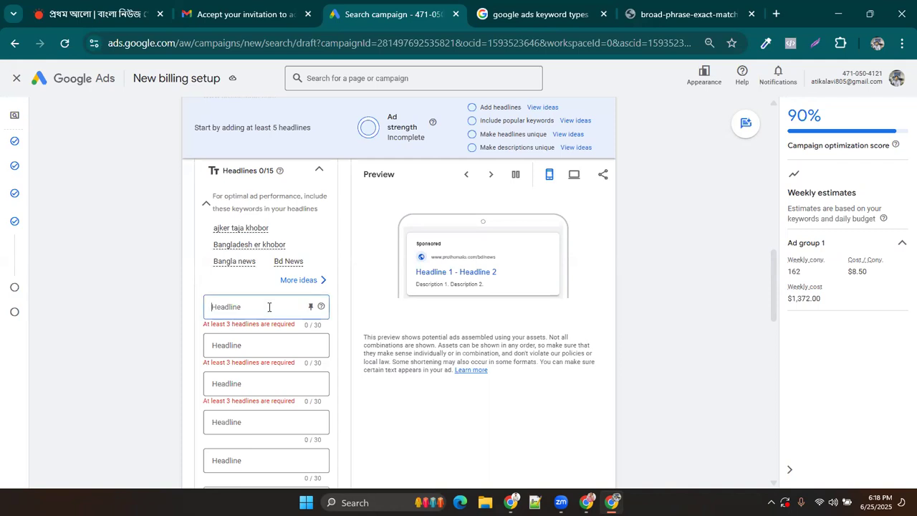
type("A")
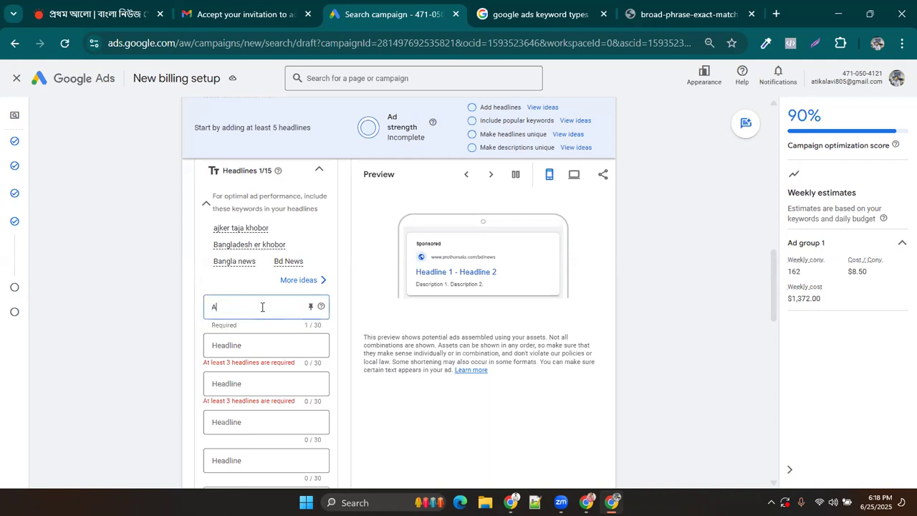
type("jker ta za")
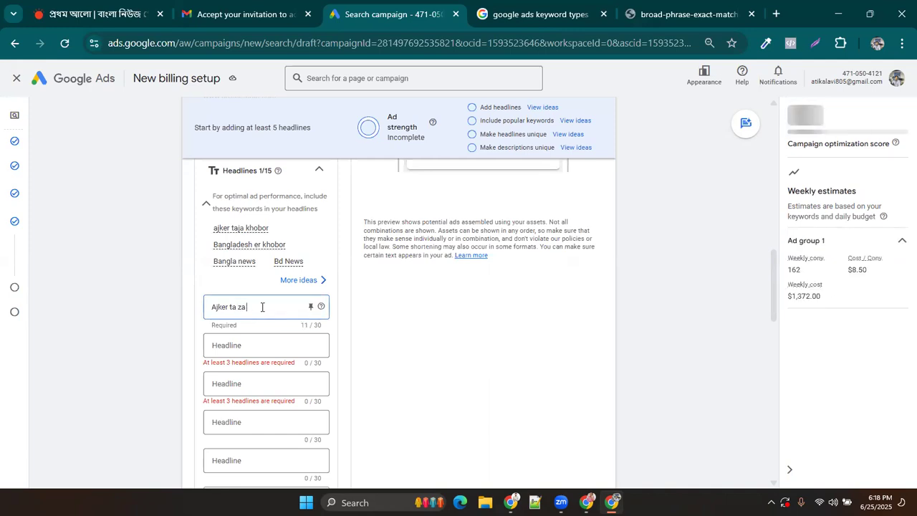
key("BackSpace")
key("BackSpace")
key("BackSpace")
type("za")
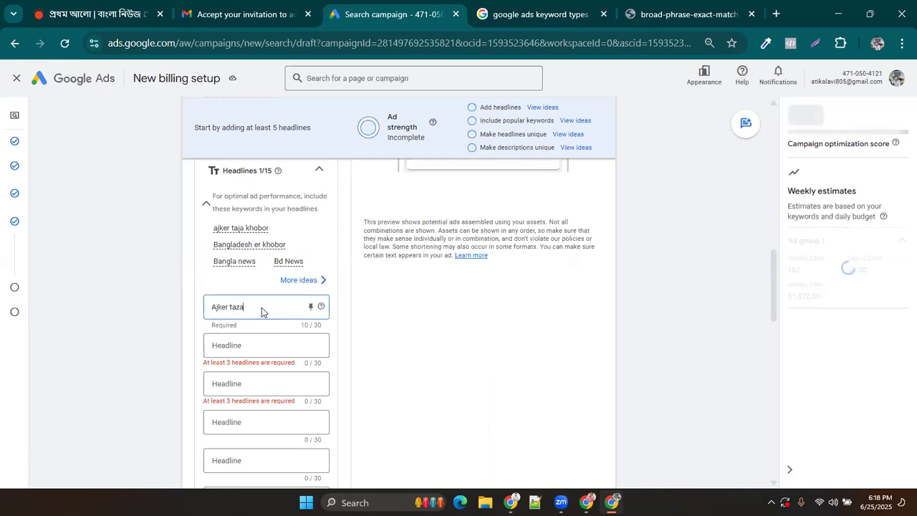
type(" Khobor")
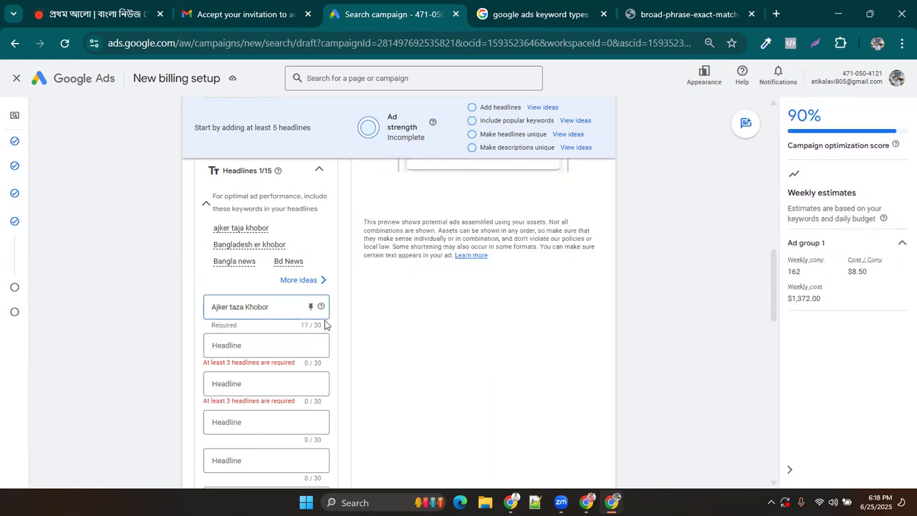
- Enter "Iran Israis War" as the ad's second headline
left_click(255, 344)
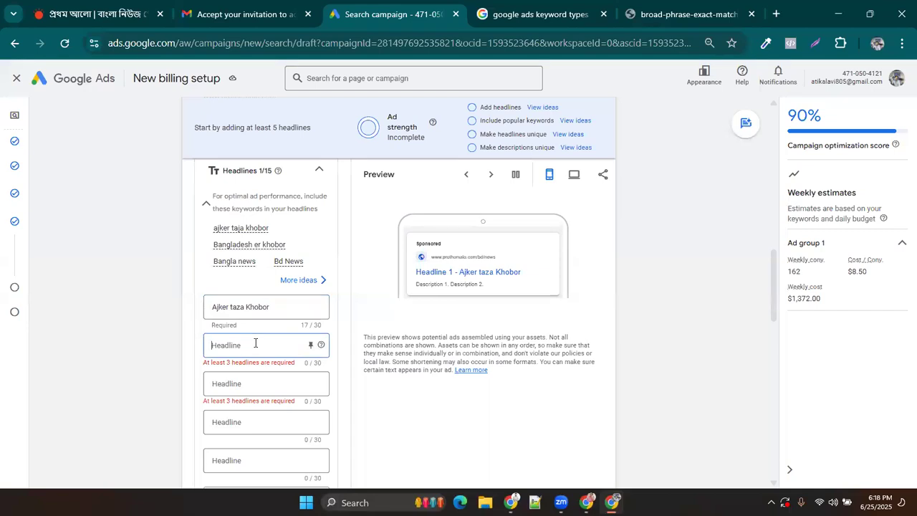
type("(")
type("ran")
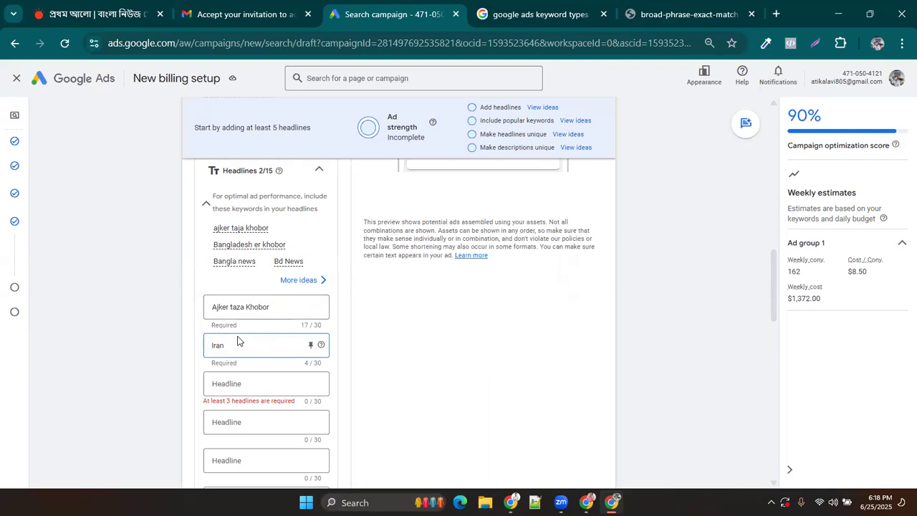
type(" Israel")
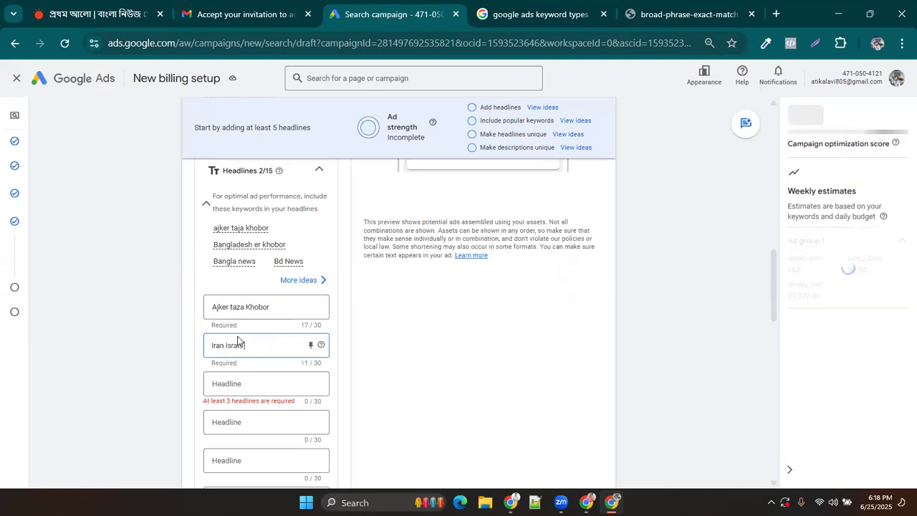
type(" War")
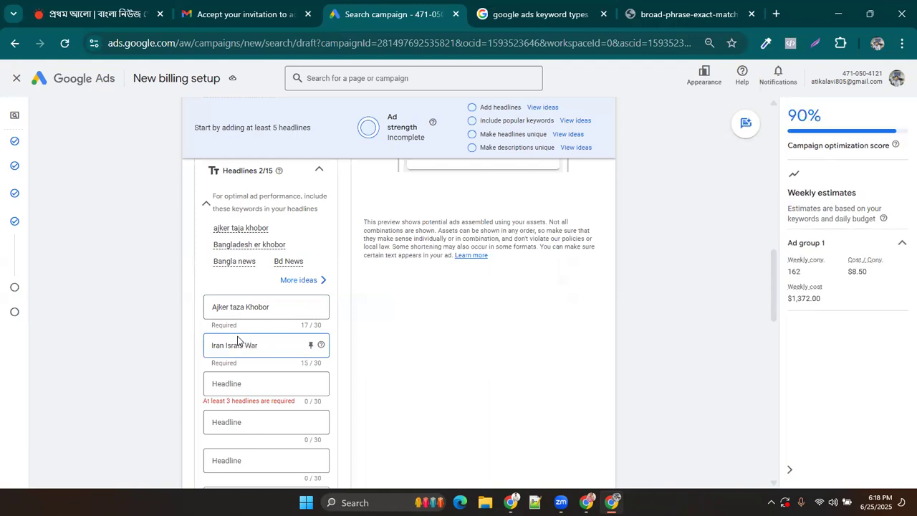
- Enter "Update News" as the ad's third headline
left_click(248, 382)
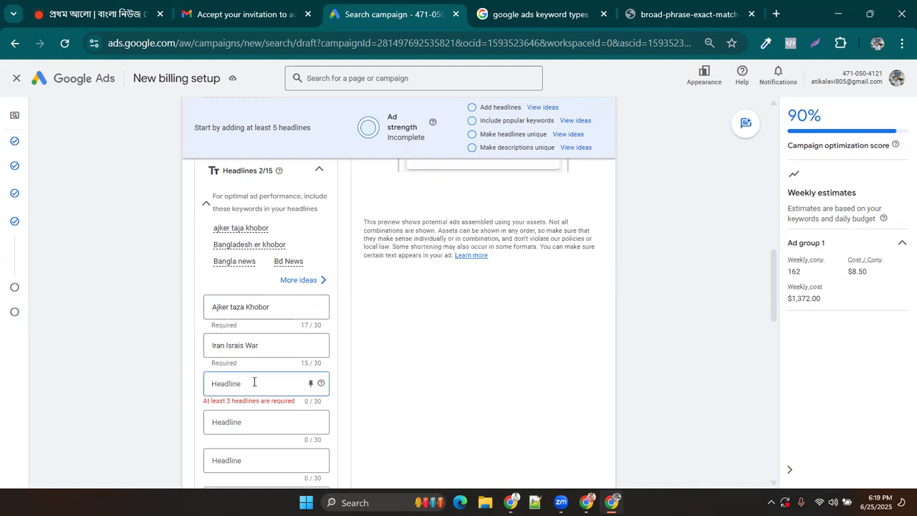
type("u")
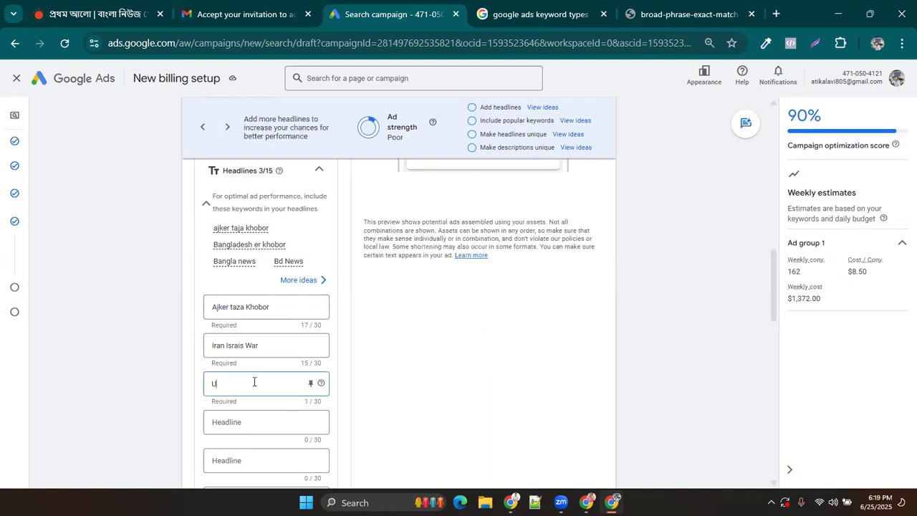
type("S")
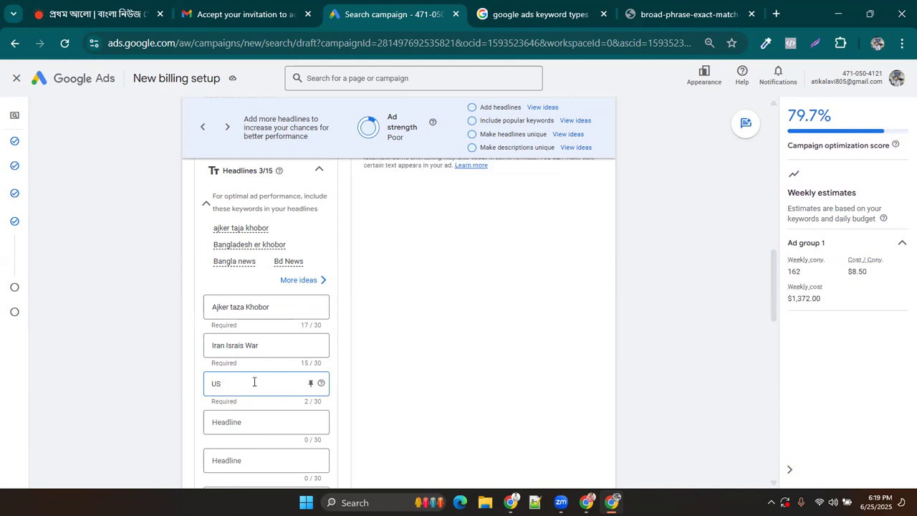
key("BackSpace")
key("BackSpace")
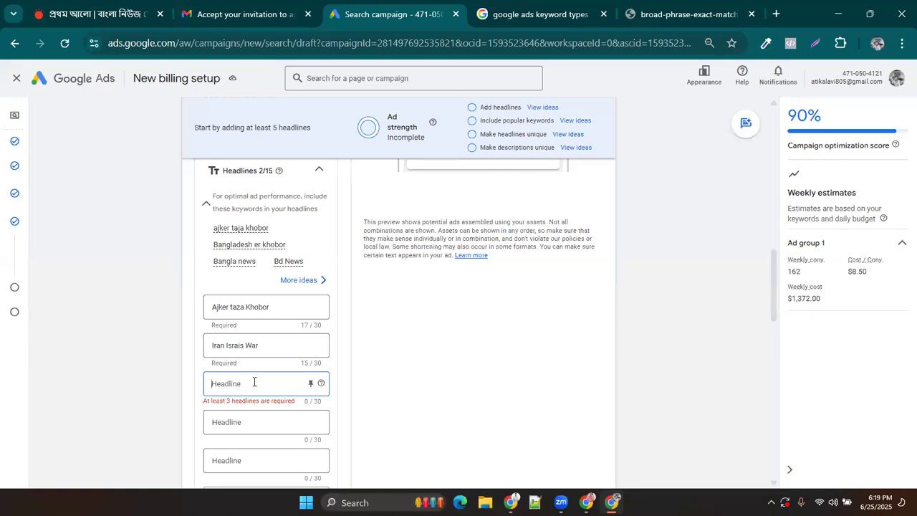
type("Up")
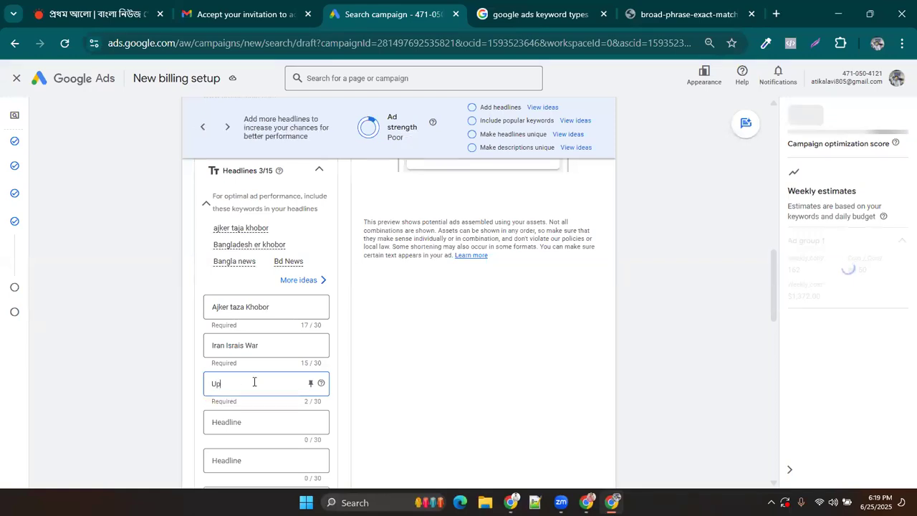
type("date")
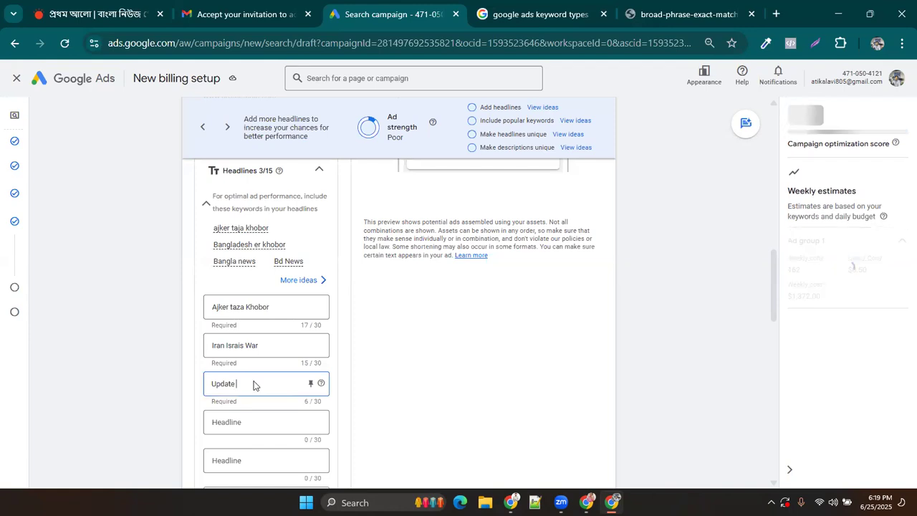
type(" News")
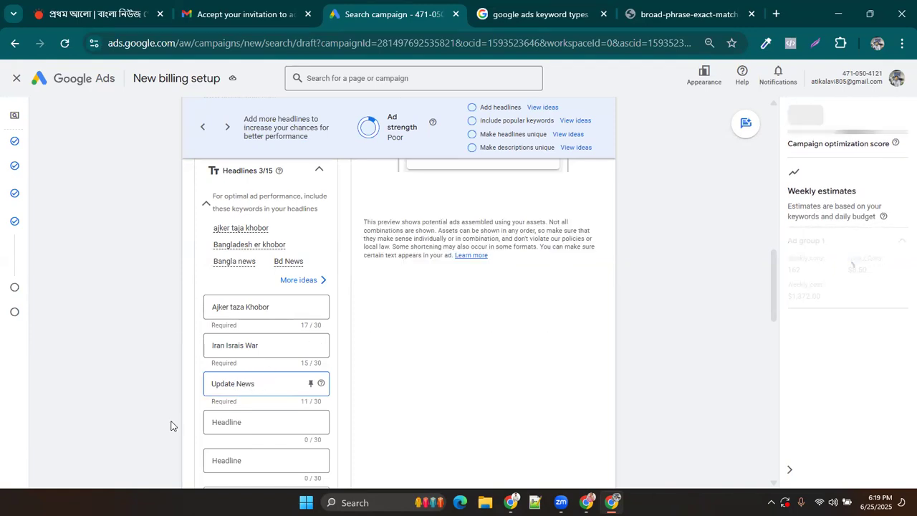
- Copy the headline "কিশোরগঞ্জে বাড়িতে ঢুকে সবাইকে অস্ত্রের মুখে জিম্মি করে ডাকাতি" from the Prothom Alo homepage for the ad's first description
scroll(456, 367, "down", 1)
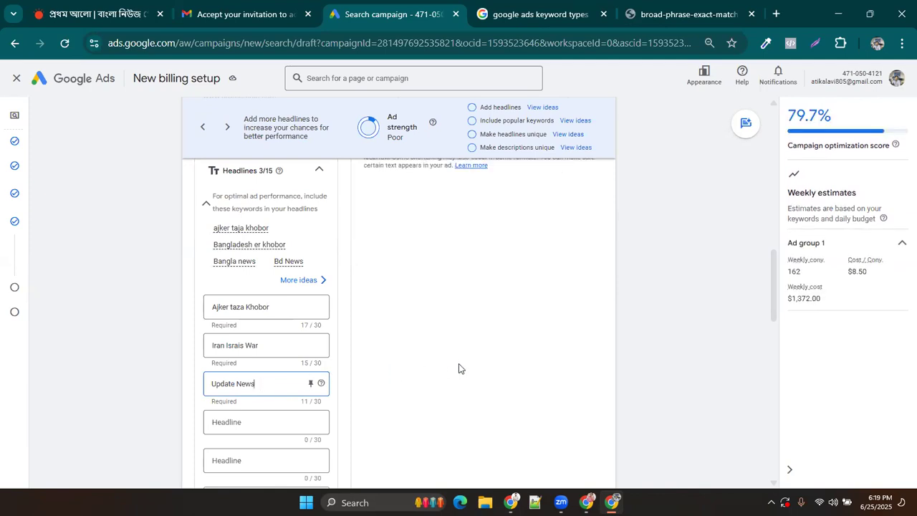
scroll(459, 367, "up", 2)
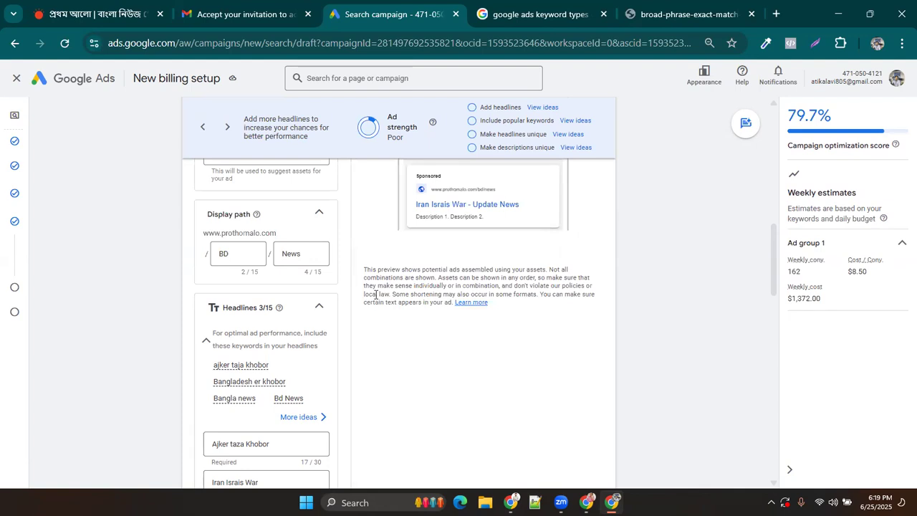
scroll(266, 380, "down", 2)
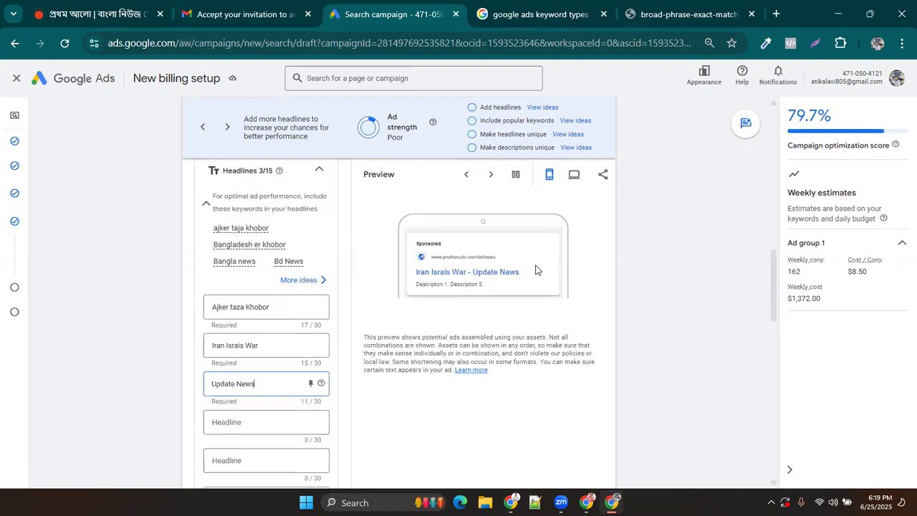
scroll(416, 336, "down", 2)
scroll(348, 362, "down", 5)
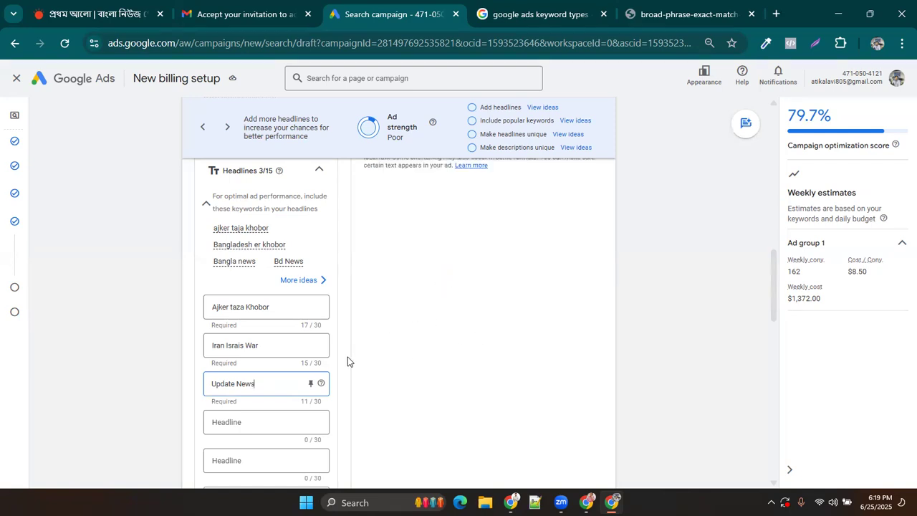
left_click(282, 374)
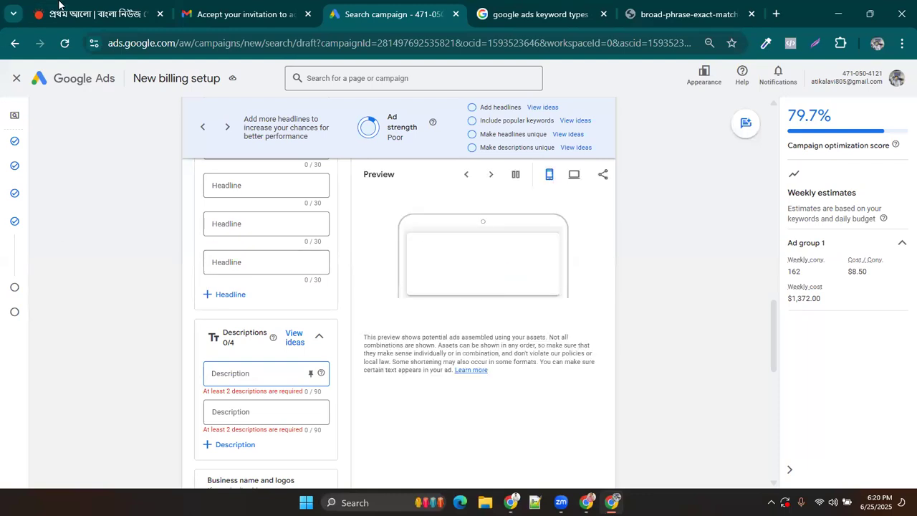
key("ctrl+1")
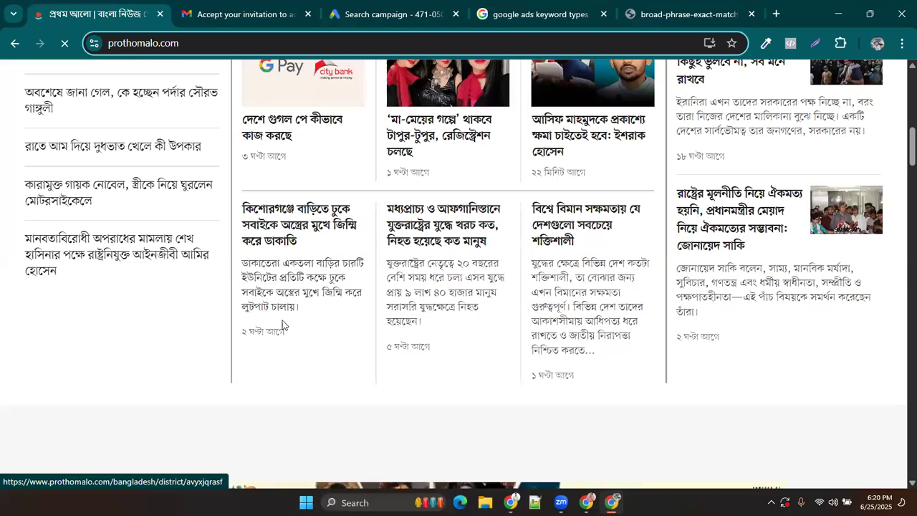
left_click_drag(238, 205, 304, 240)
key("ctrl+c")
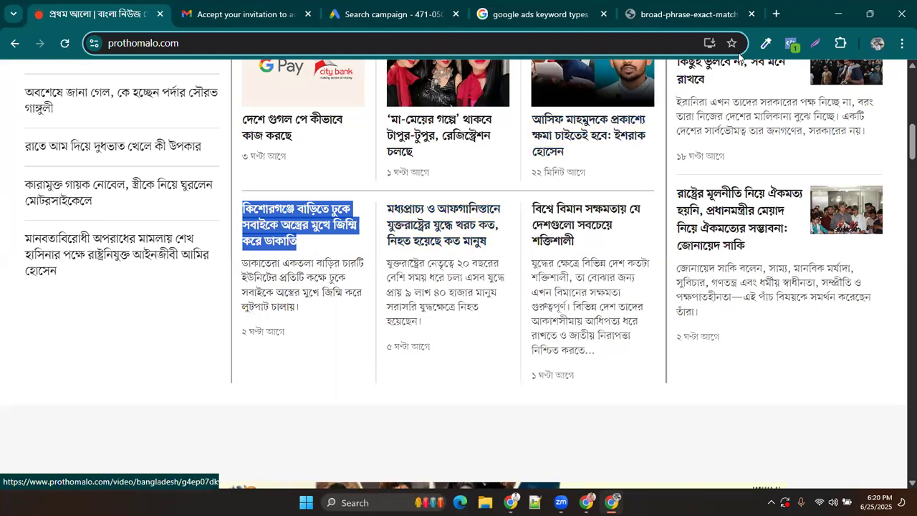
- Convert the copied Kishoreganj robbery headline to single-line plain text and enter it as the ad's first description
left_click(666, 15)
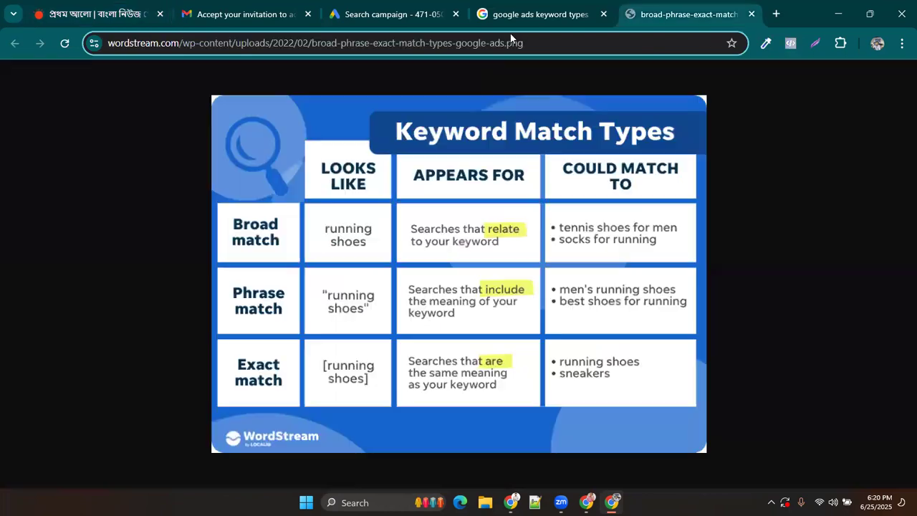
left_click(497, 41)
key("ctrl+v")
triple_click(449, 45)
key("ctrl+c")
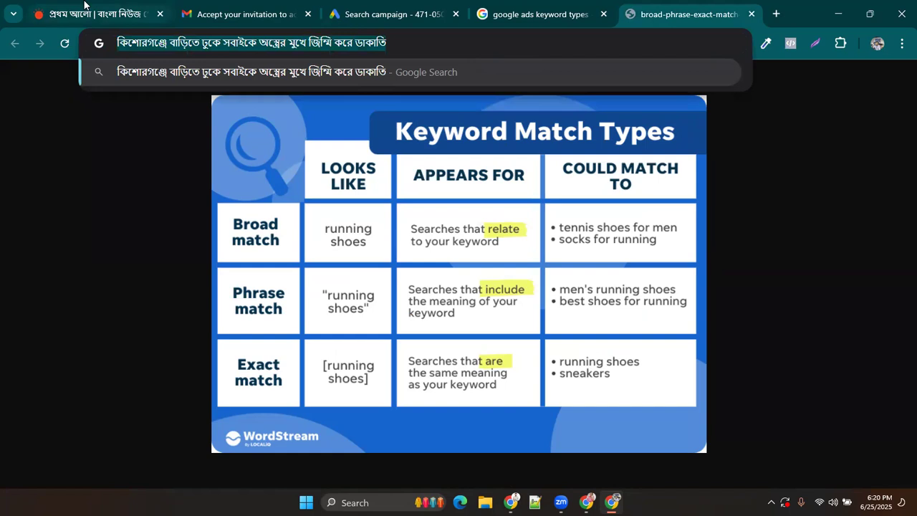
left_click(84, 5)
left_click(392, 14)
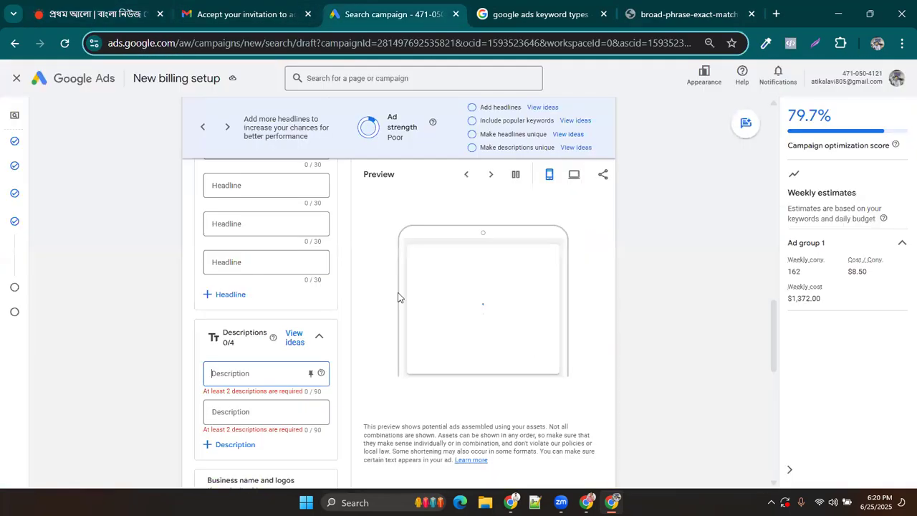
key("ctrl+v")
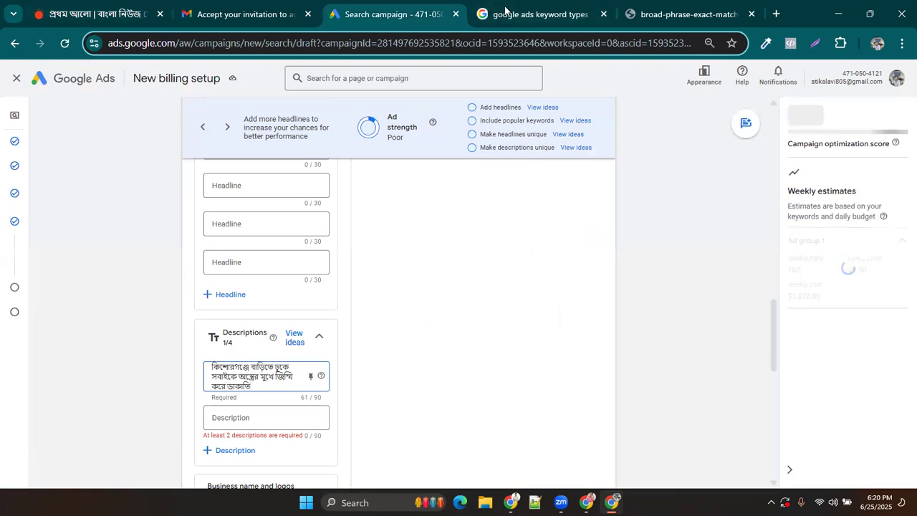
- Copy the headline "মধ্যপ্রাচ্য ও আফগানিস্তানে যুক্তরাষ্ট্রের যুদ্ধে খরচ কত, নিহত হয়েছে কত মানুষ" from the Prothom Alo homepage
left_click(93, 14)
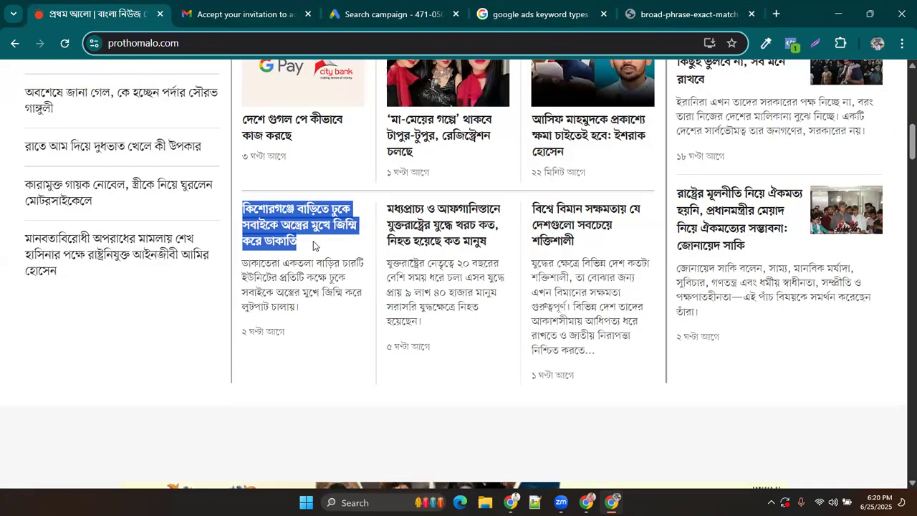
mouse_move(498, 244)
left_mouse_down()
mouse_move(440, 239)
mouse_move(388, 210)
mouse_move(440, 212)
mouse_move(495, 237)
left_mouse_up()
key("ctrl+c")
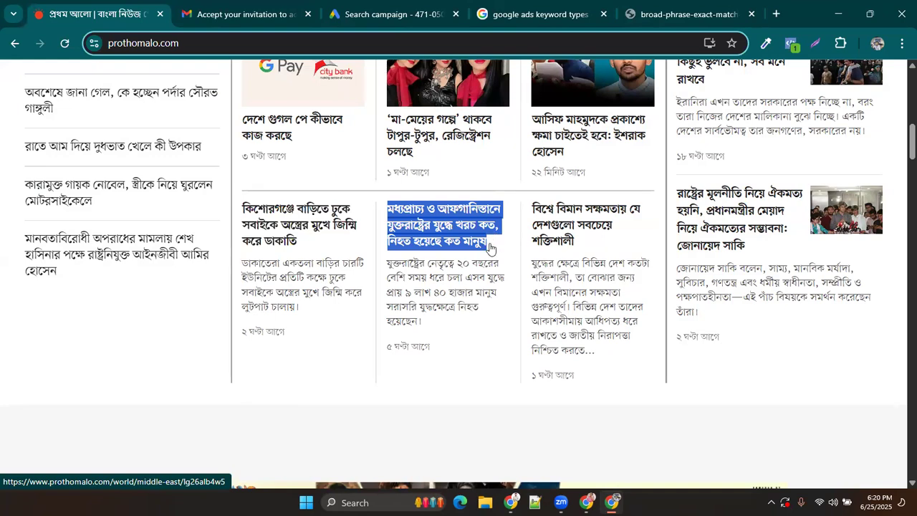
- Convert the copied US war cost headline to single-line plain text and enter it as the ad's second description
left_click(670, 11)
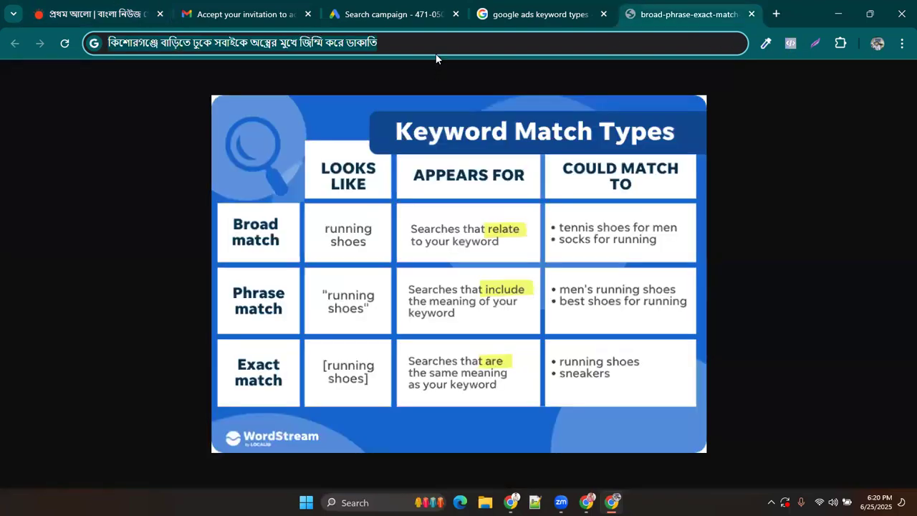
key("ctrl+v")
double_click(454, 43)
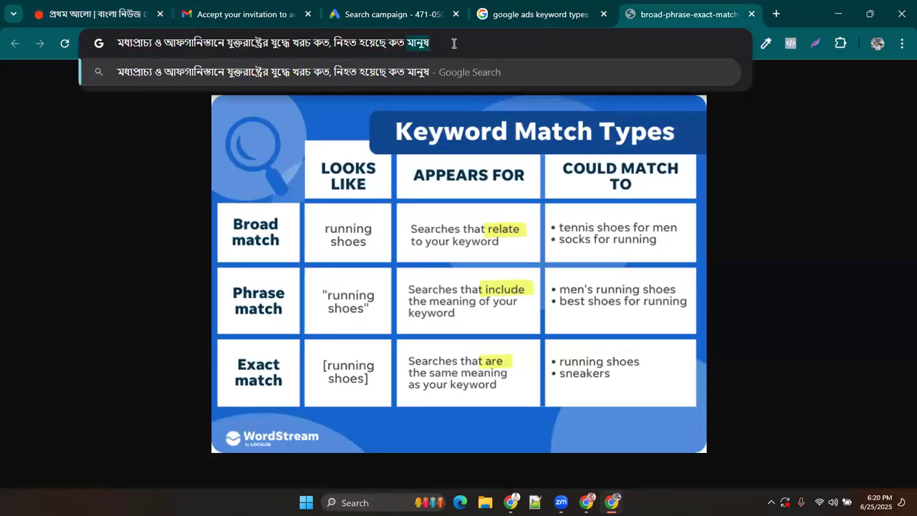
triple_click(453, 43)
key("ctrl+c")
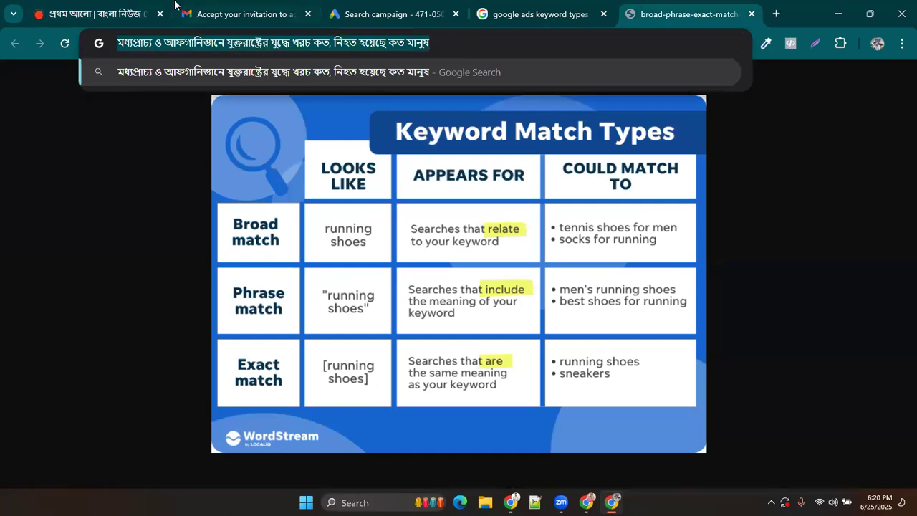
left_click(386, 13)
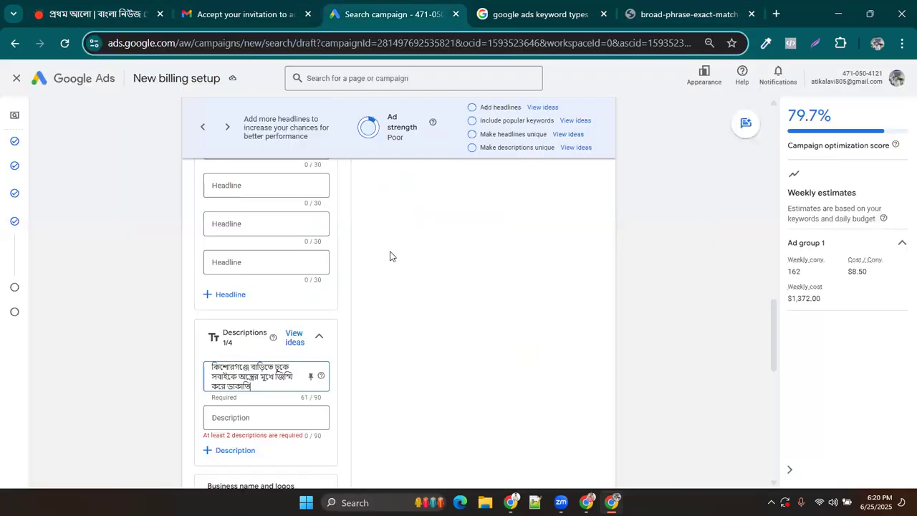
left_click(251, 419)
key("ctrl+v")
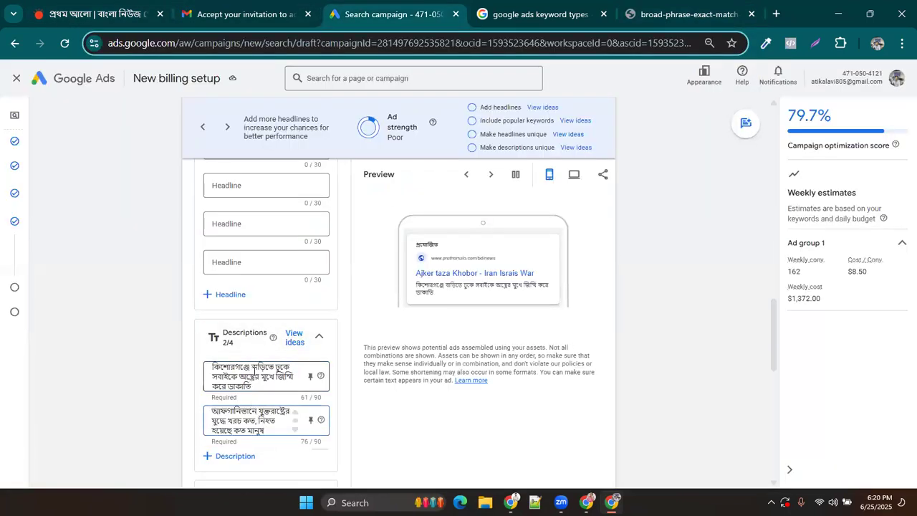
- Search Google for "seo service provider in uk" in a new browser tab to find example ads with sitelinks
scroll(255, 373, "down", 2)
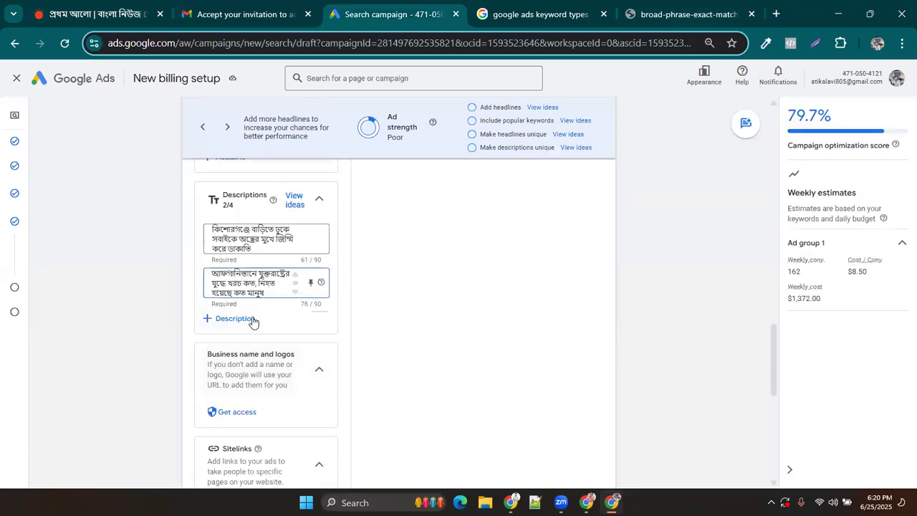
scroll(271, 354, "down", 3)
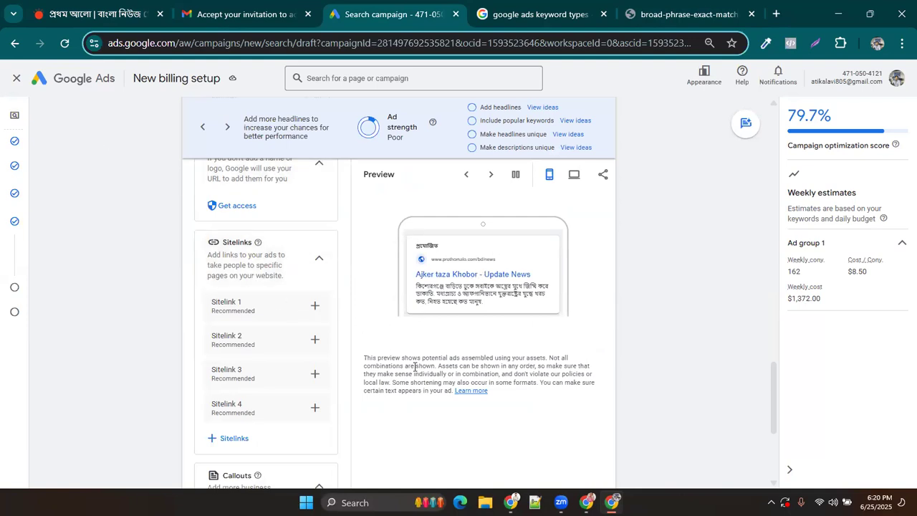
left_click(776, 14)
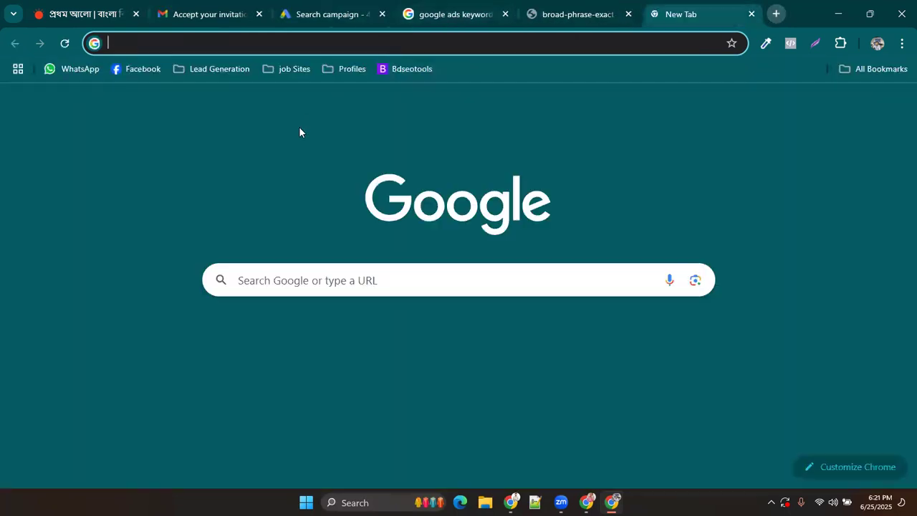
left_click(302, 280)
left_click(311, 348)
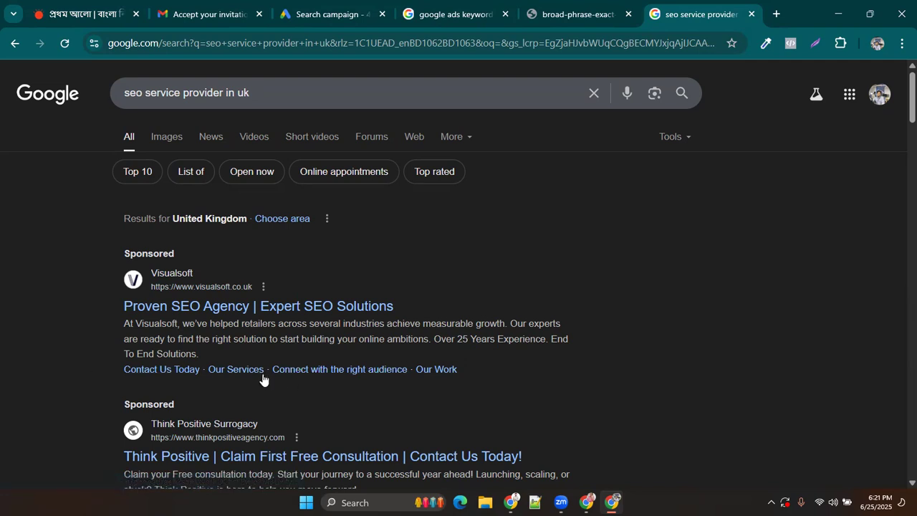
- Examine the sponsored results and their sitelinks on the search page, comparing them with the ad's Sitelinks section
scroll(286, 353, "down", 2)
scroll(286, 354, "down", 5)
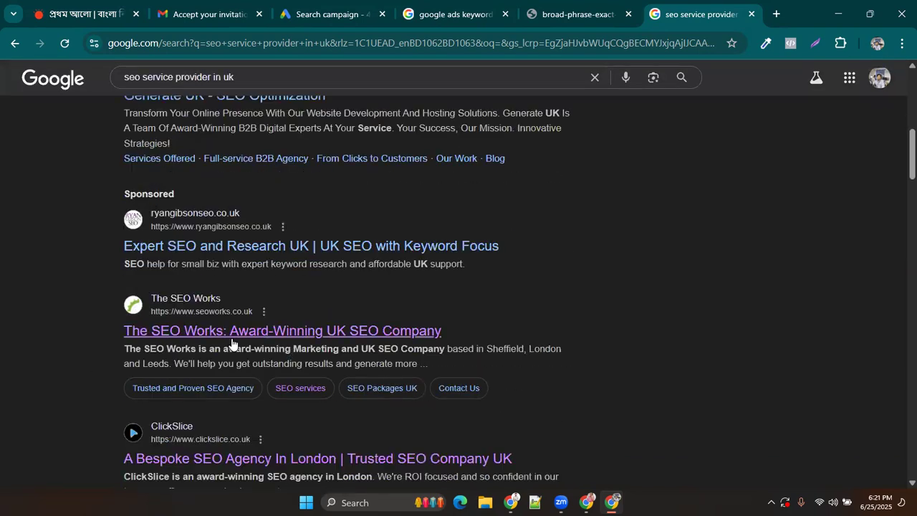
scroll(233, 336, "down", 3)
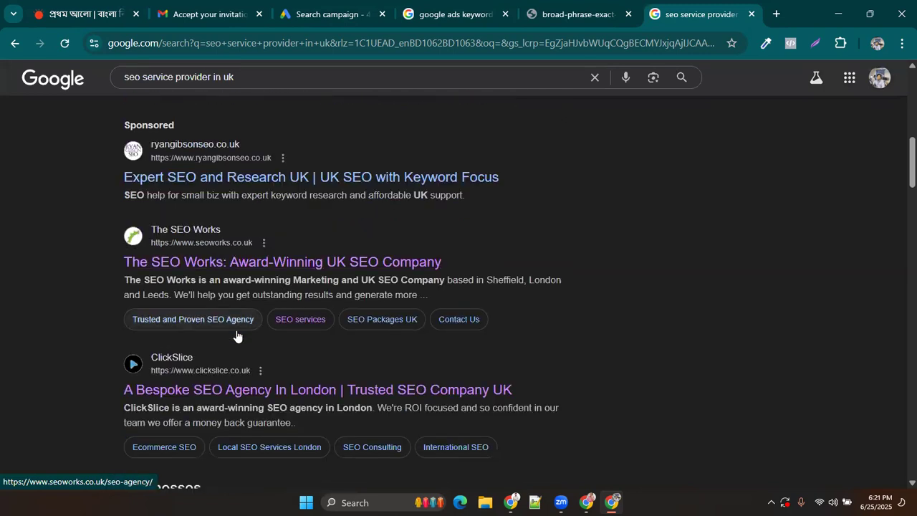
scroll(236, 331, "down", 8)
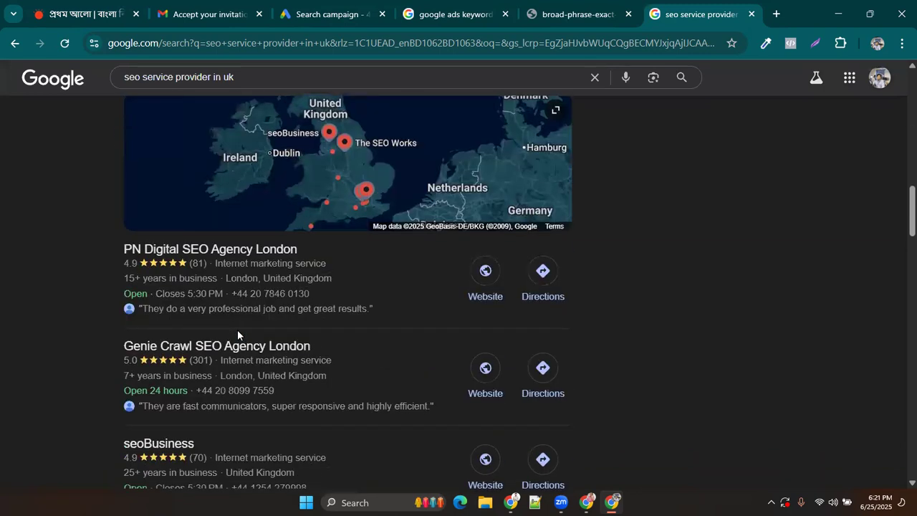
scroll(237, 334, "down", 5)
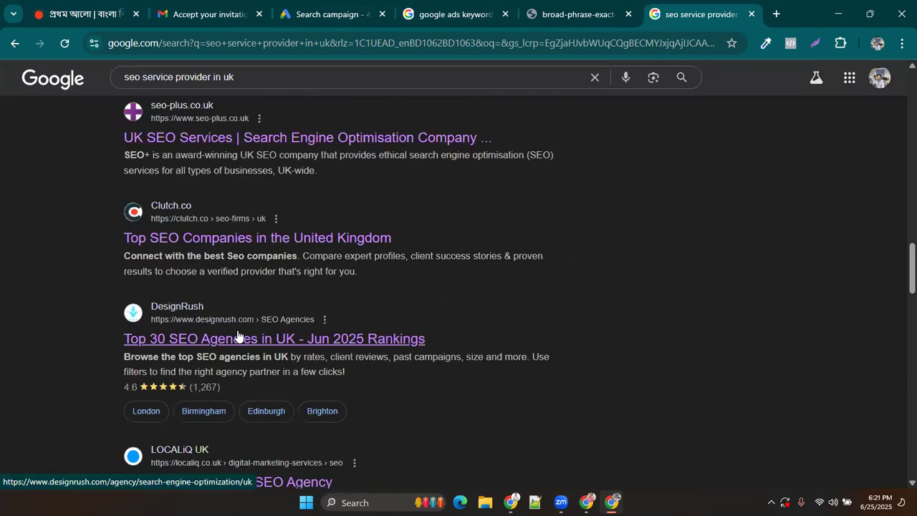
scroll(238, 334, "down", 4)
scroll(237, 333, "up", 1)
scroll(237, 334, "down", 1)
scroll(237, 334, "down", 6)
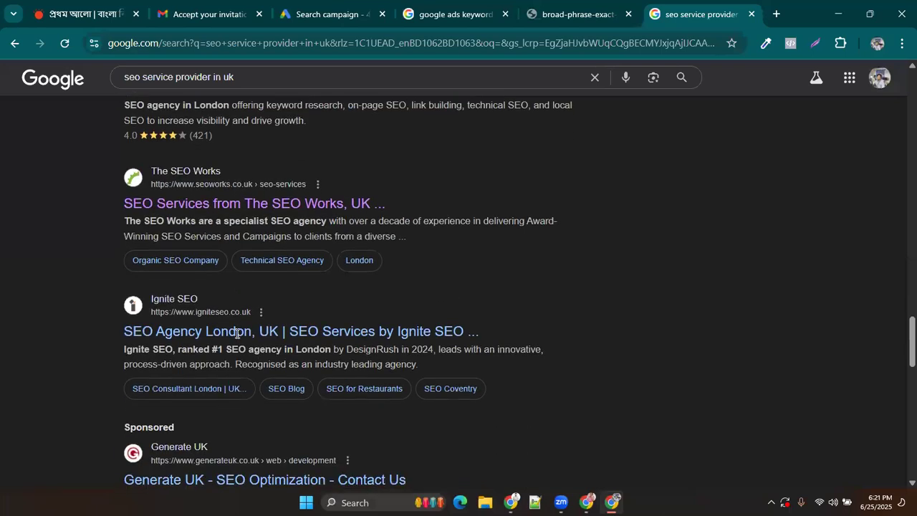
scroll(235, 331, "down", 3)
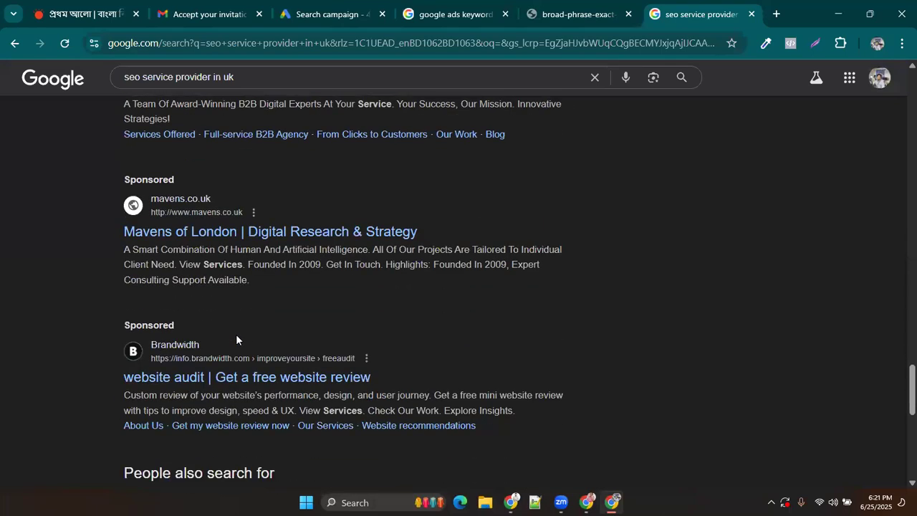
scroll(236, 333, "down", 7)
scroll(237, 338, "up", 10)
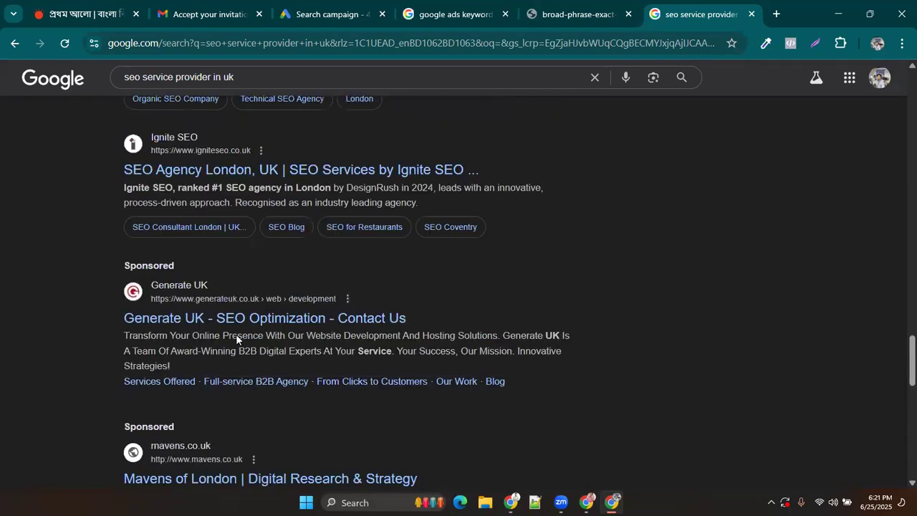
left_click(326, 14)
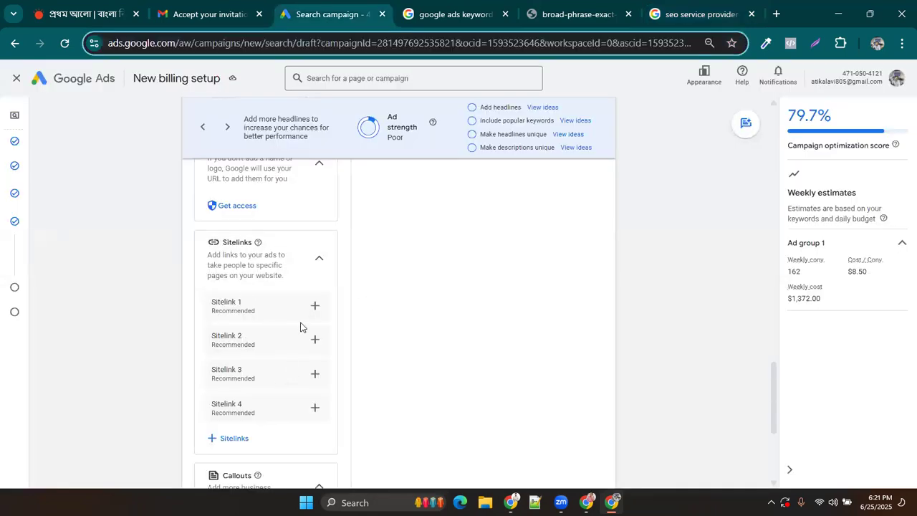
left_click(681, 7)
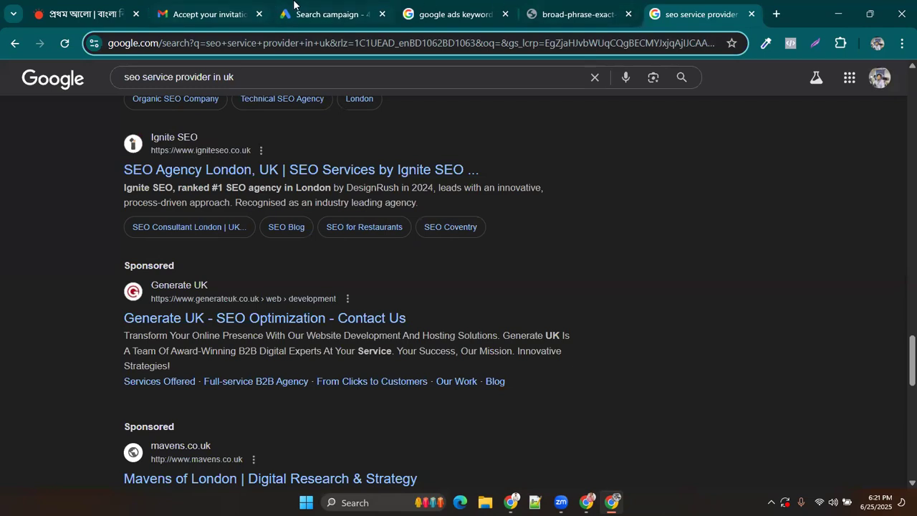
left_click(326, 14)
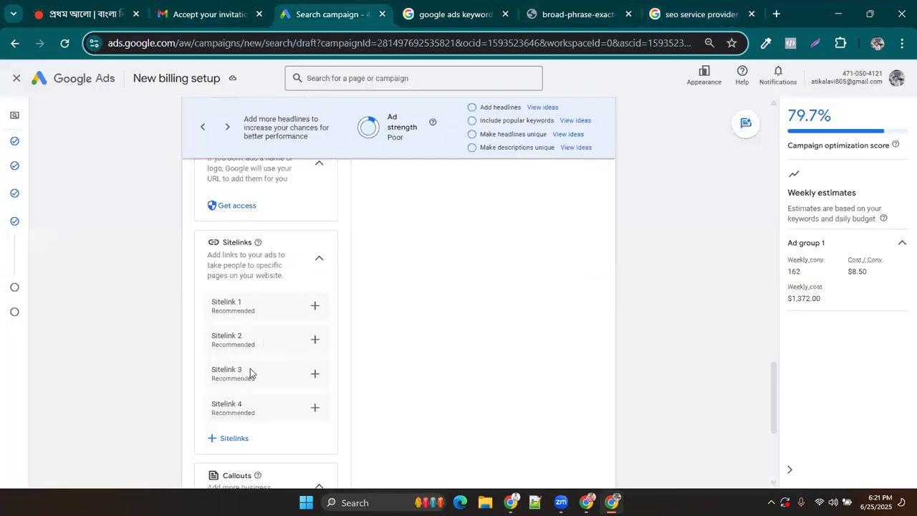
- Finish the ad without adding sitelinks or callouts, saving it to the ad group
scroll(250, 370, "down", 2)
scroll(250, 373, "up", 1)
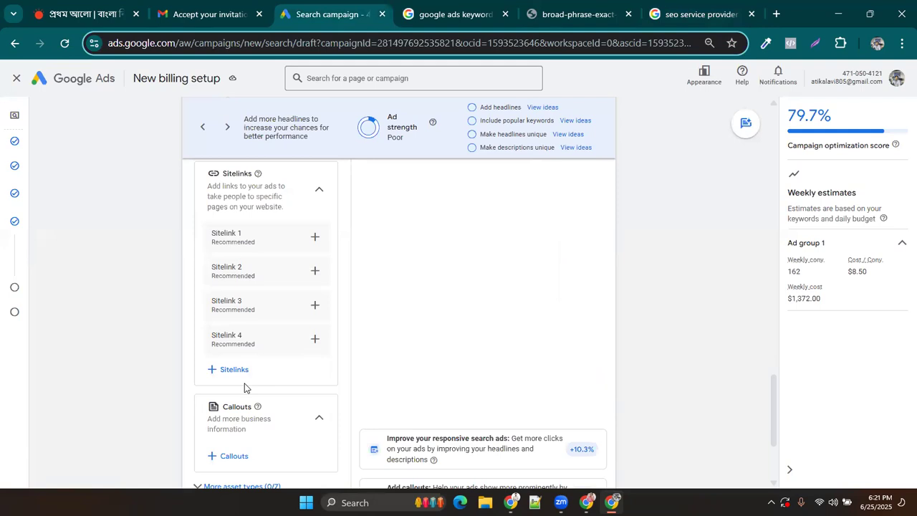
scroll(252, 365, "down", 2)
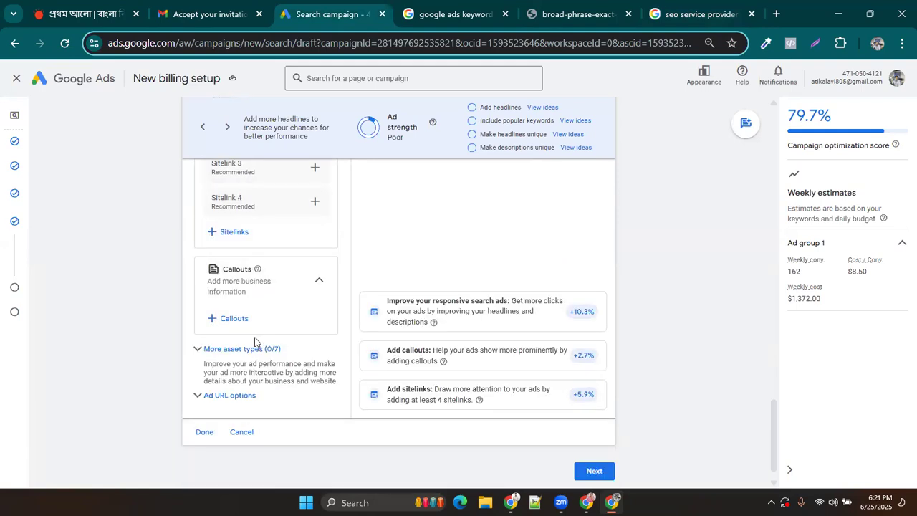
left_click(204, 433)
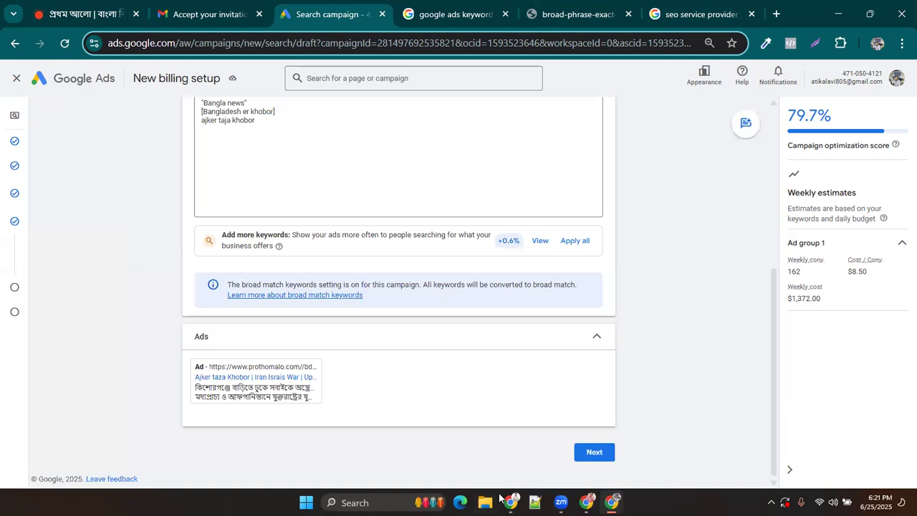
- Proceed to the campaign's budget stage, set a custom average daily budget of $20, and continue to the review
mouse_move(265, 391)
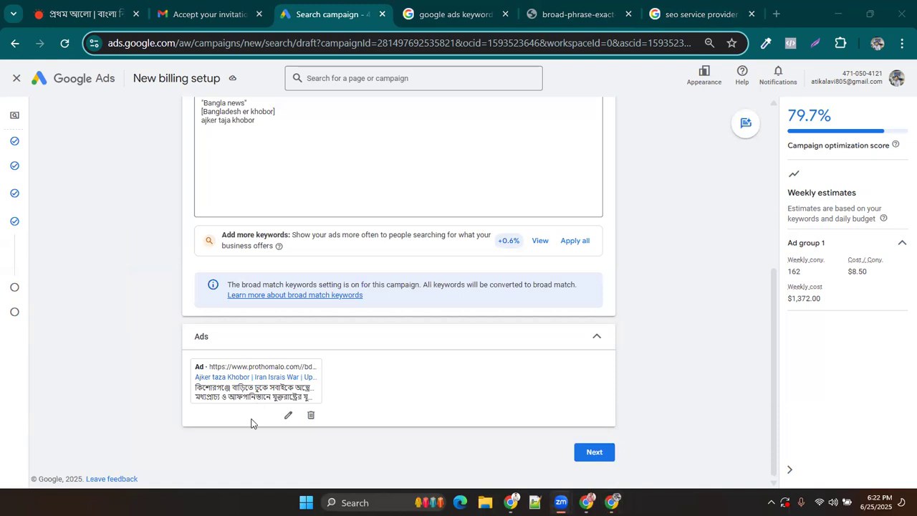
left_click(595, 457)
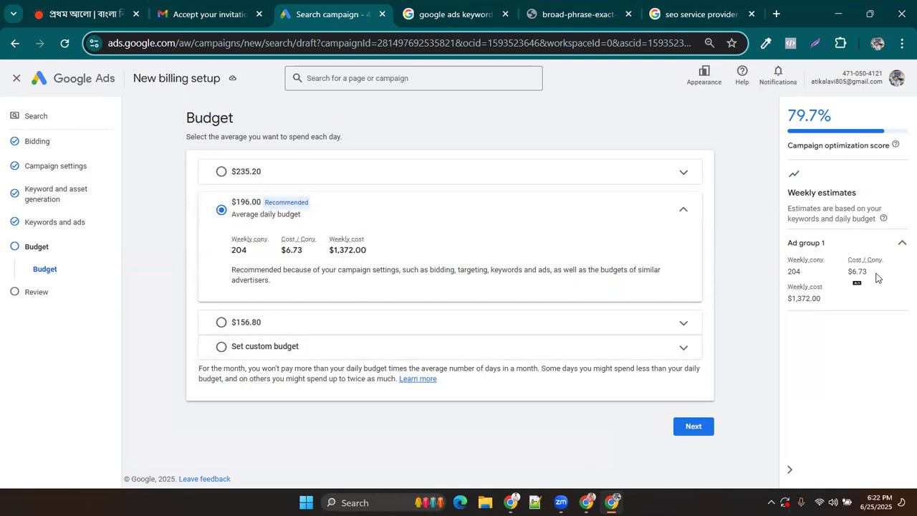
left_click(219, 351)
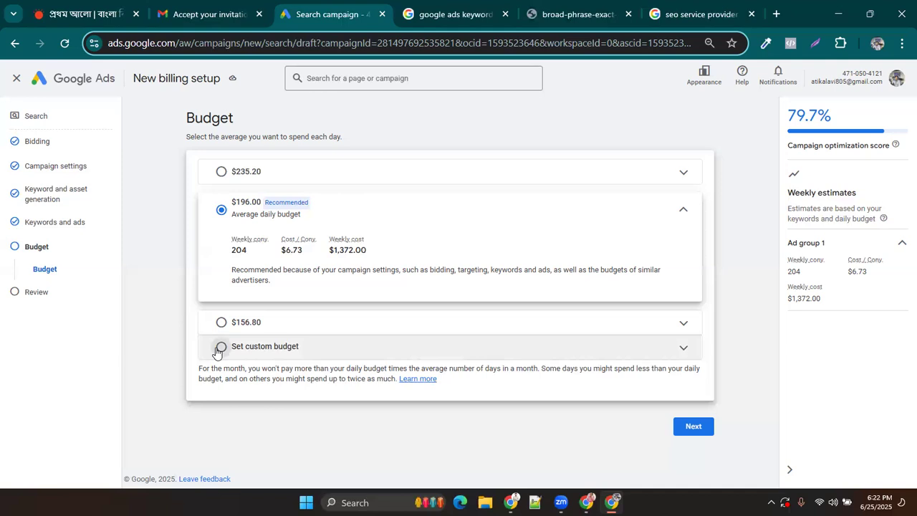
left_click(278, 301)
double_click(277, 302)
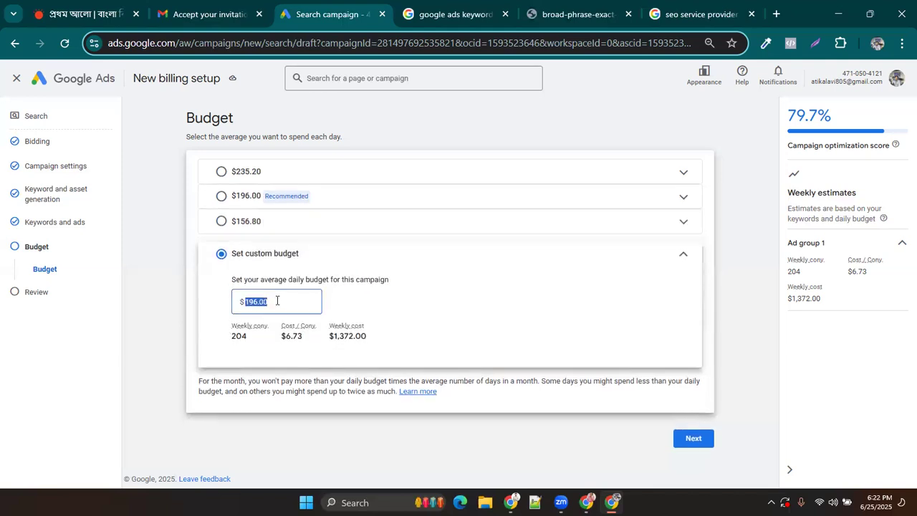
type("20")
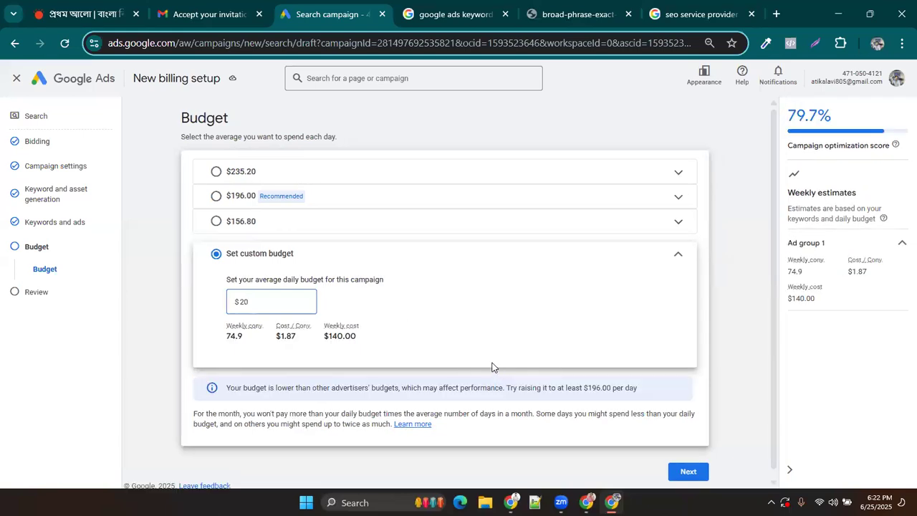
left_click(456, 307)
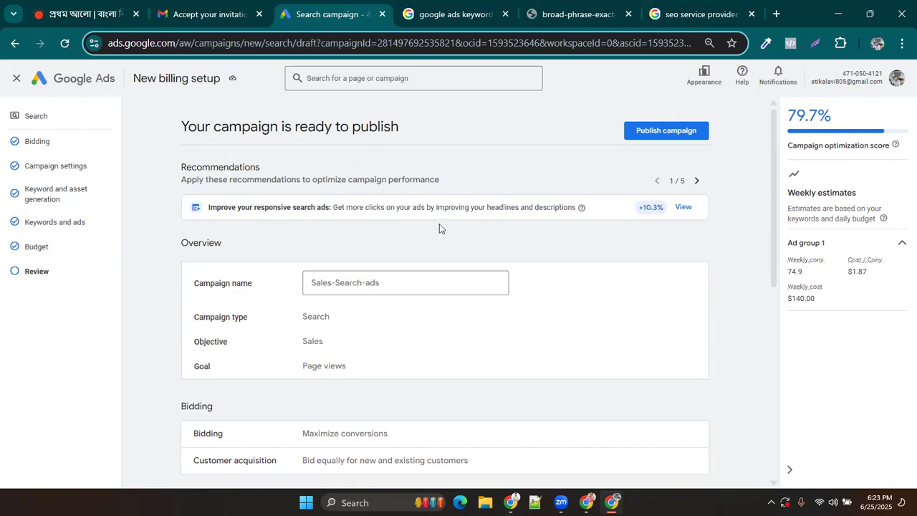
- Review the Sales-Search-ads campaign summary and save the campaign as a draft for later instead of publishing it
scroll(422, 308, "down", 6)
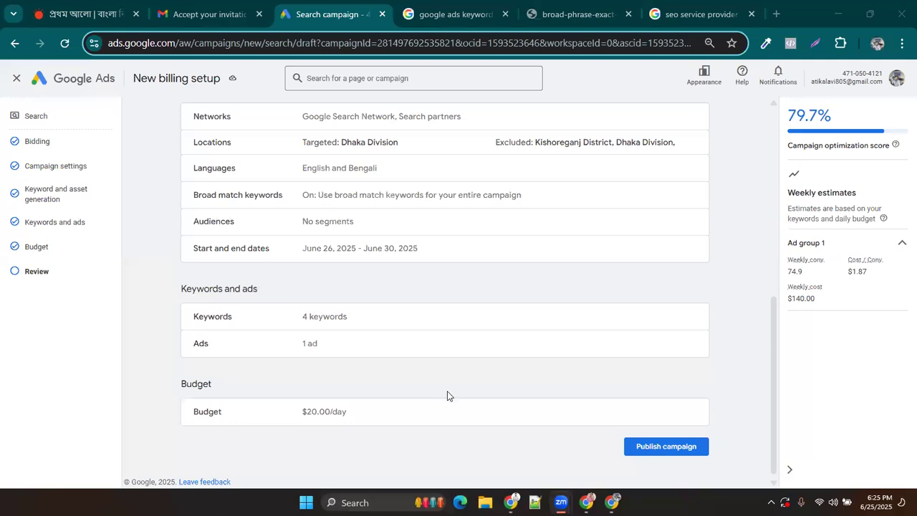
scroll(299, 342, "up", 5)
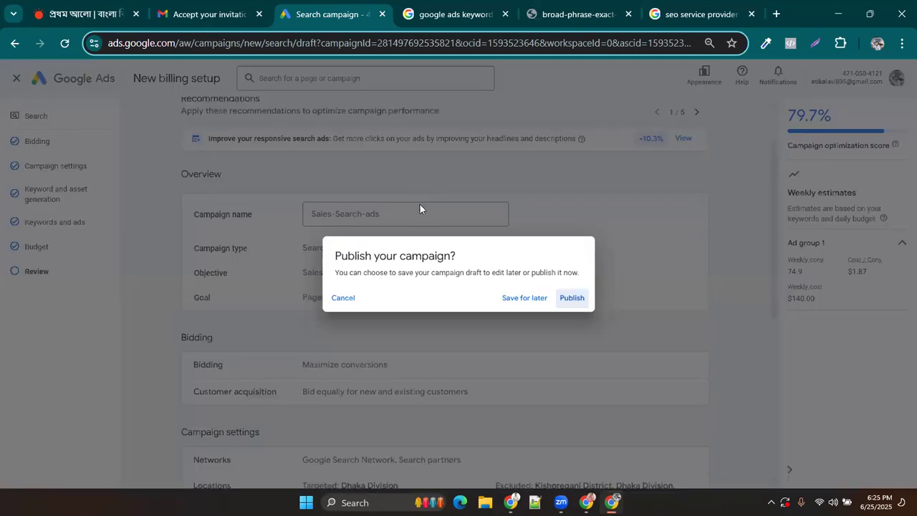
left_click(533, 303)
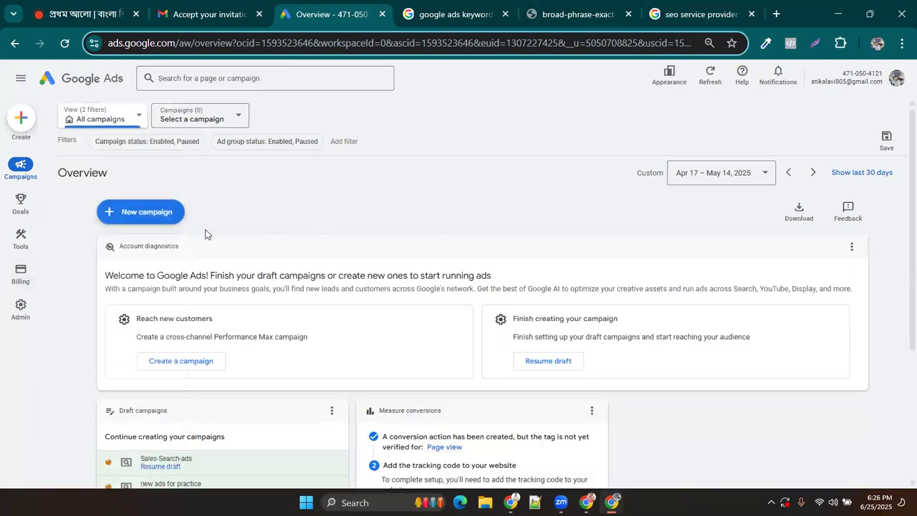
- Start a new campaign with the Awareness and consideration objective
left_click(146, 212)
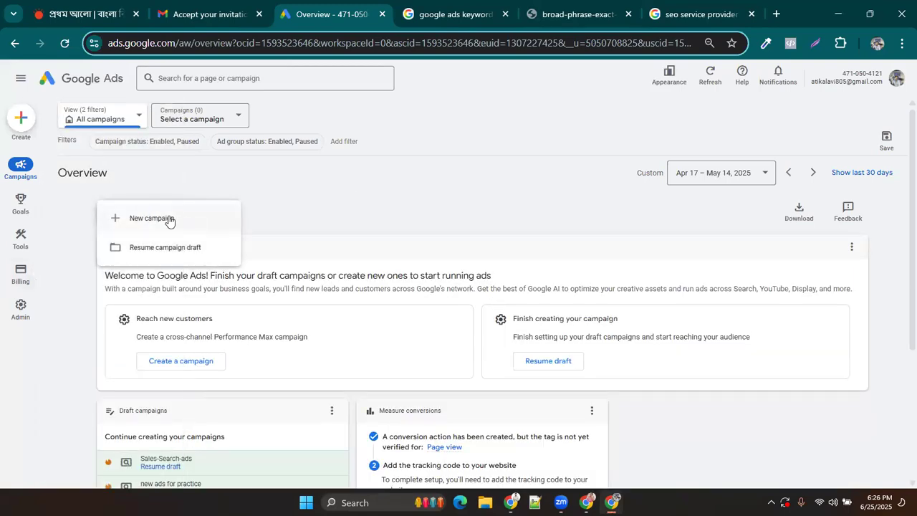
left_click(170, 218)
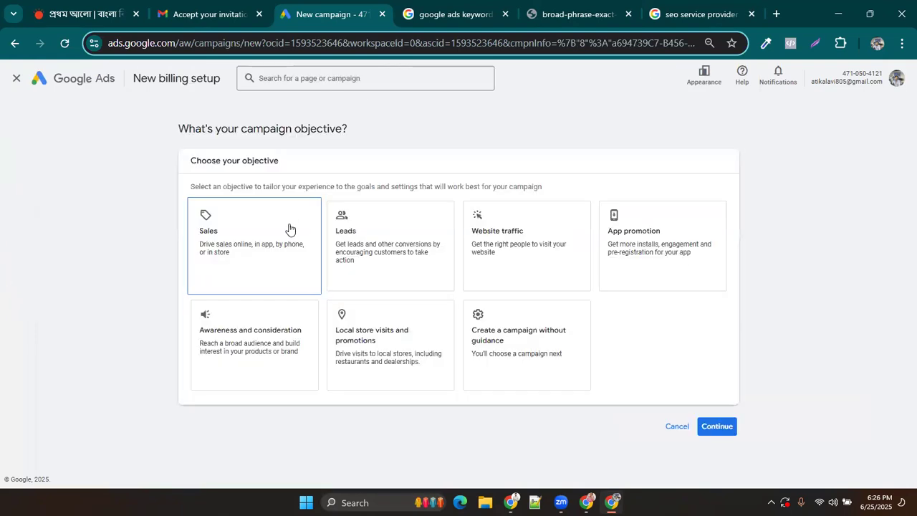
left_click(251, 346)
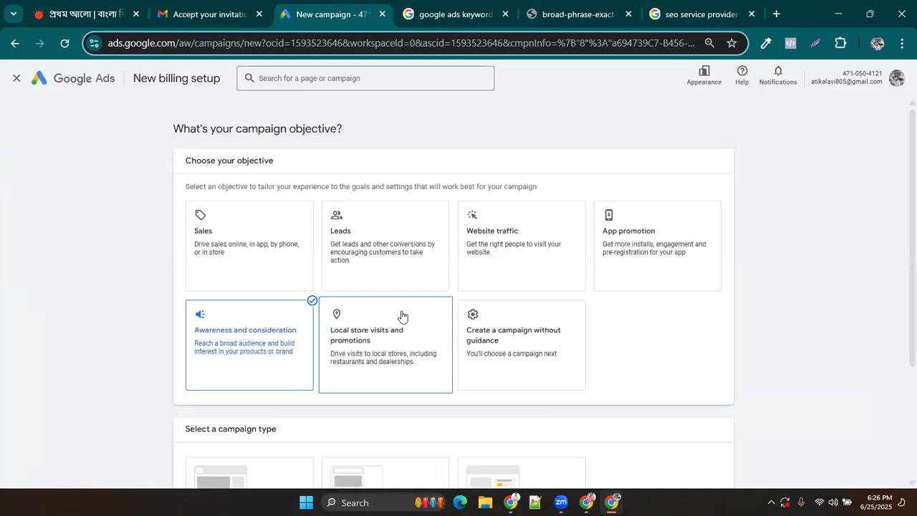
- Choose the Video campaign type with the Video views subtype and continue to its campaign settings
scroll(403, 315, "down", 3)
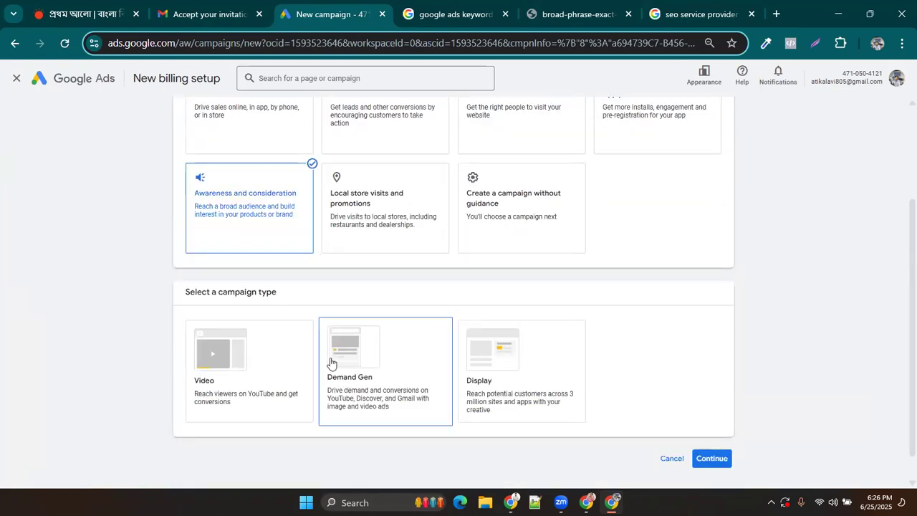
left_click(221, 368)
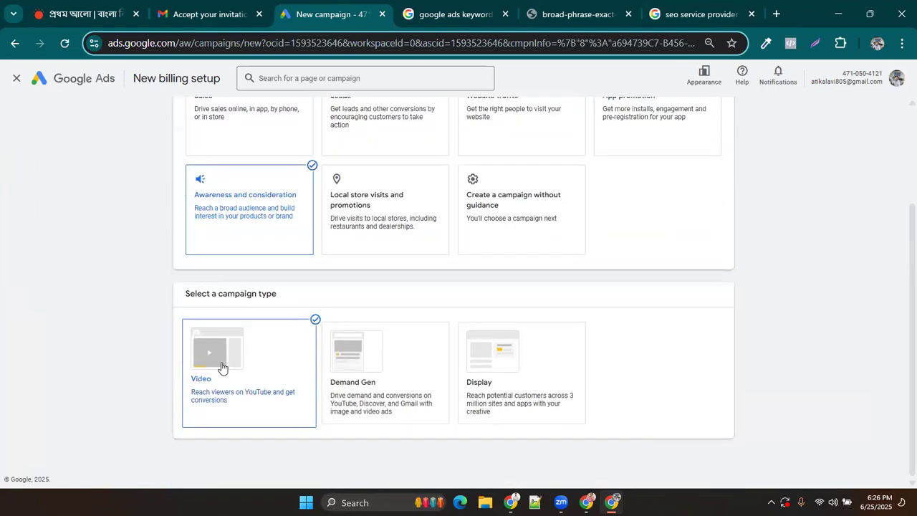
scroll(424, 373, "down", 3)
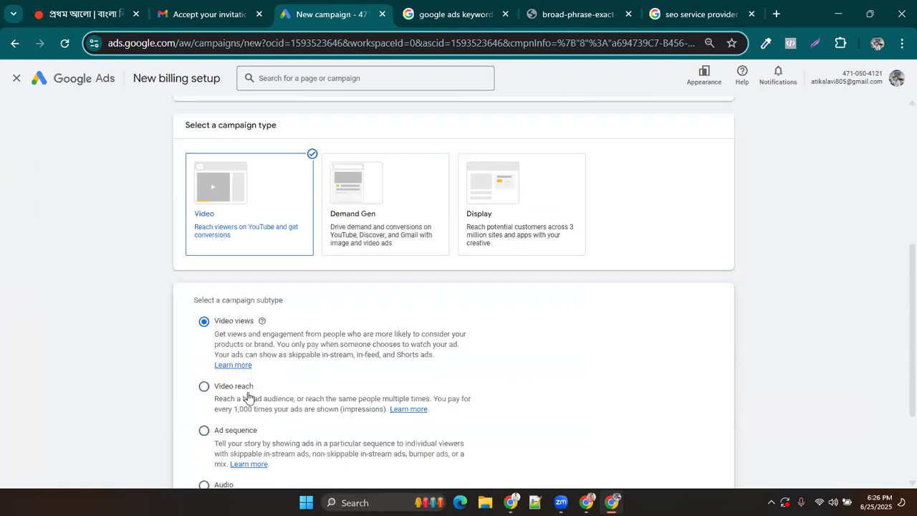
scroll(237, 433, "down", 1)
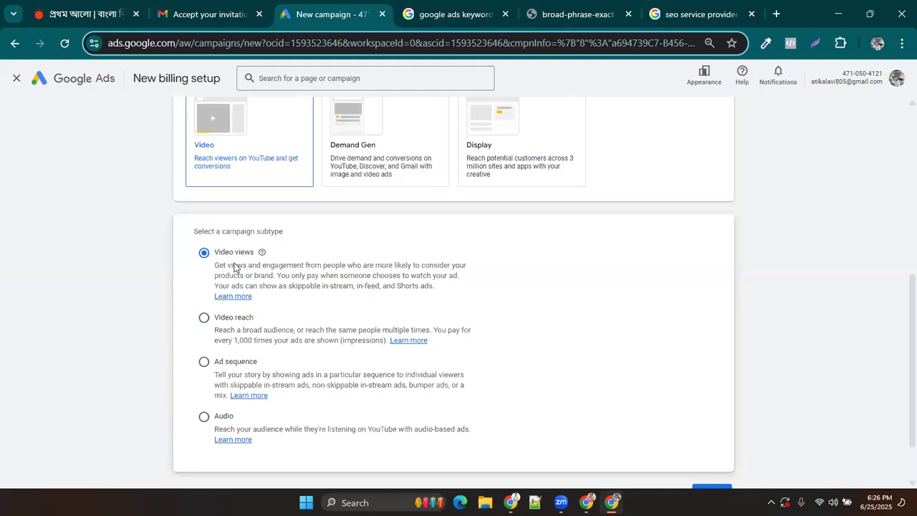
scroll(333, 295, "down", 1)
left_click(712, 429)
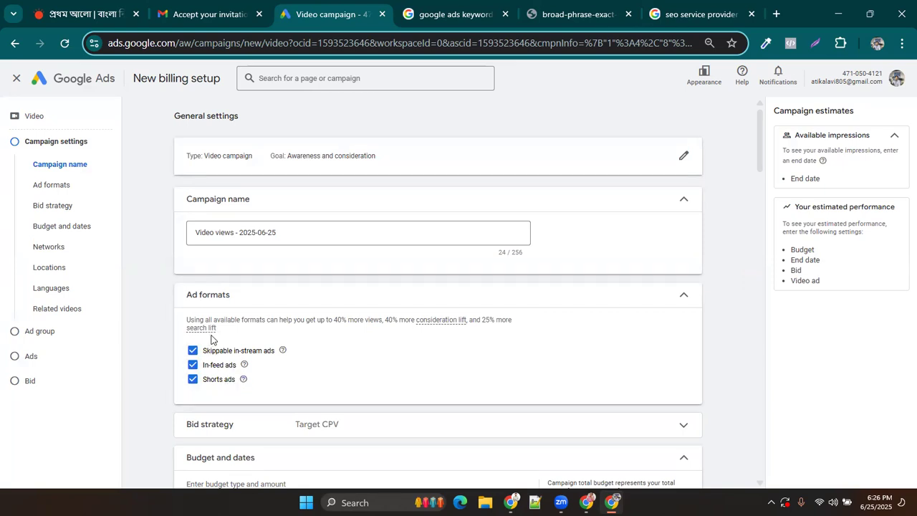
- Set the video campaign's total budget to $0.01 and its end date to June 30, 2025
scroll(331, 387, "down", 1)
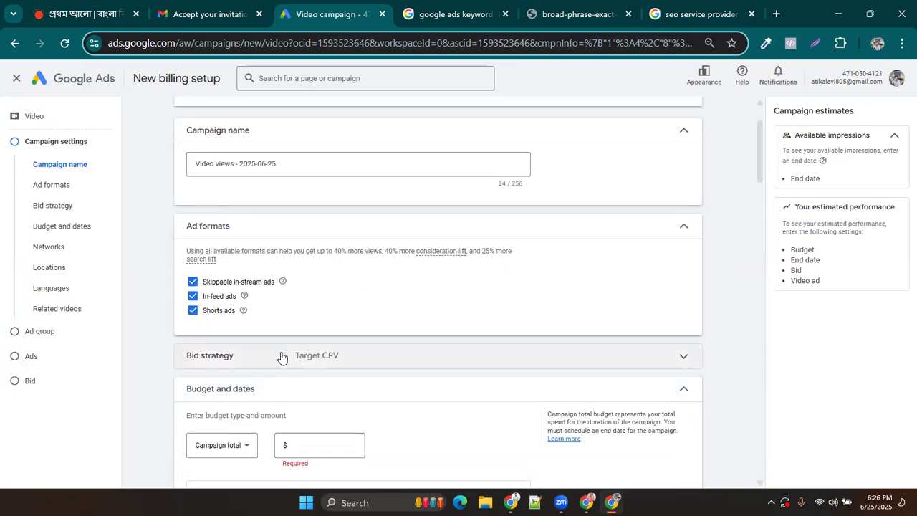
left_click(295, 444)
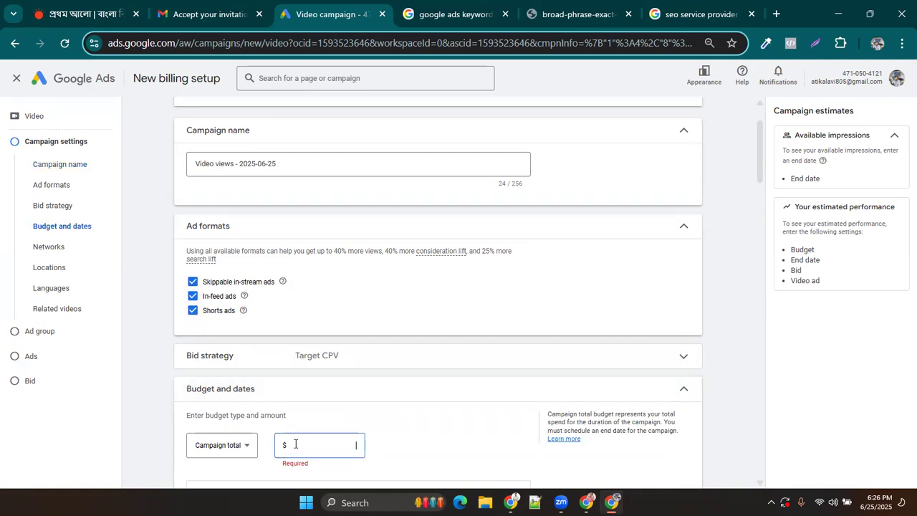
type("0.01")
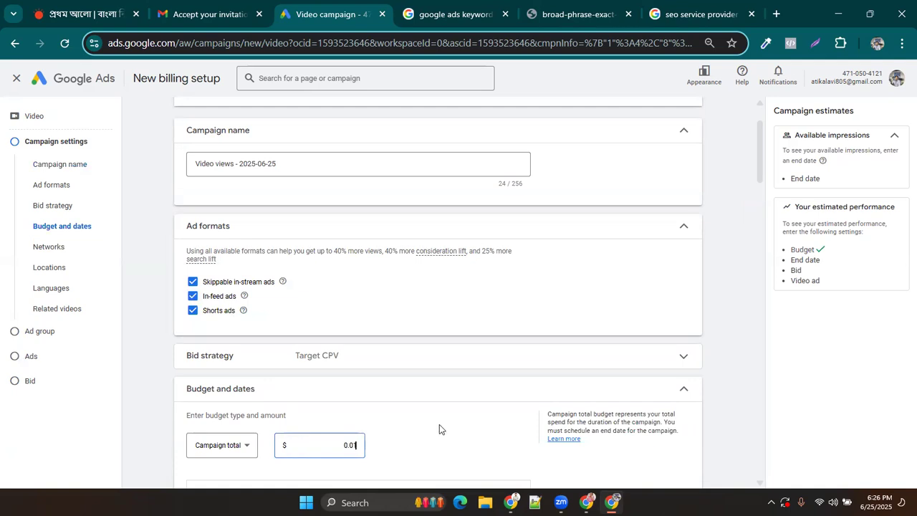
left_click(439, 426)
scroll(376, 422, "down", 2)
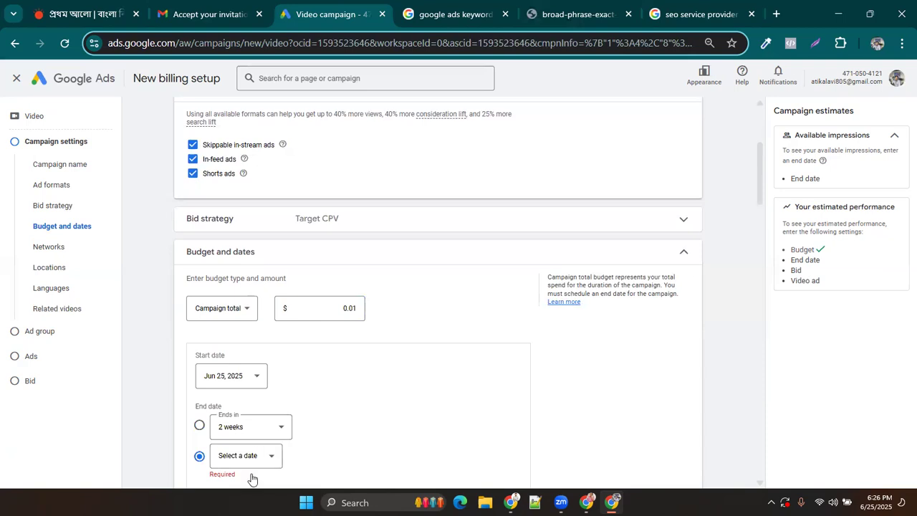
left_click(261, 459)
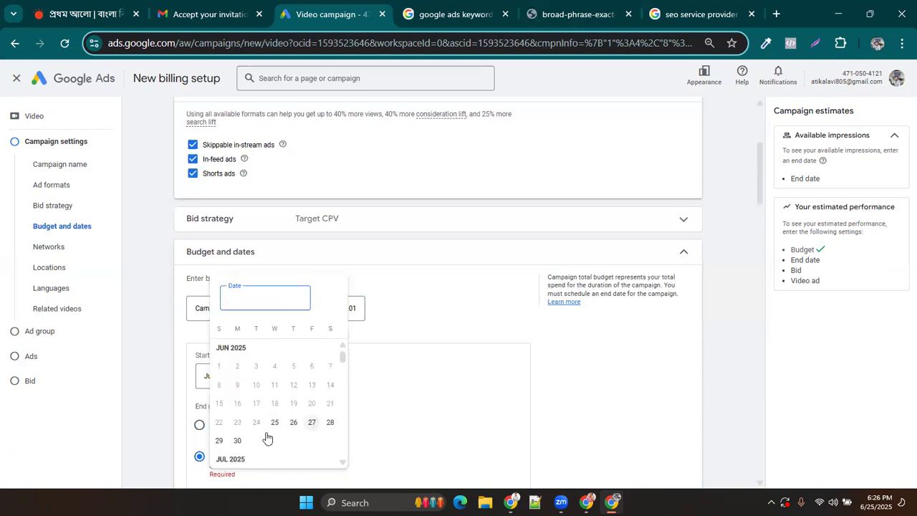
left_click(237, 441)
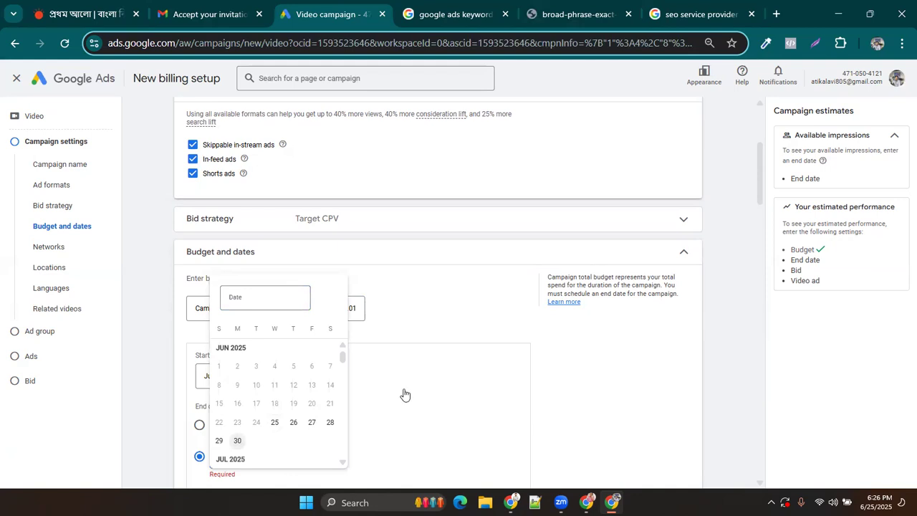
left_click(376, 401)
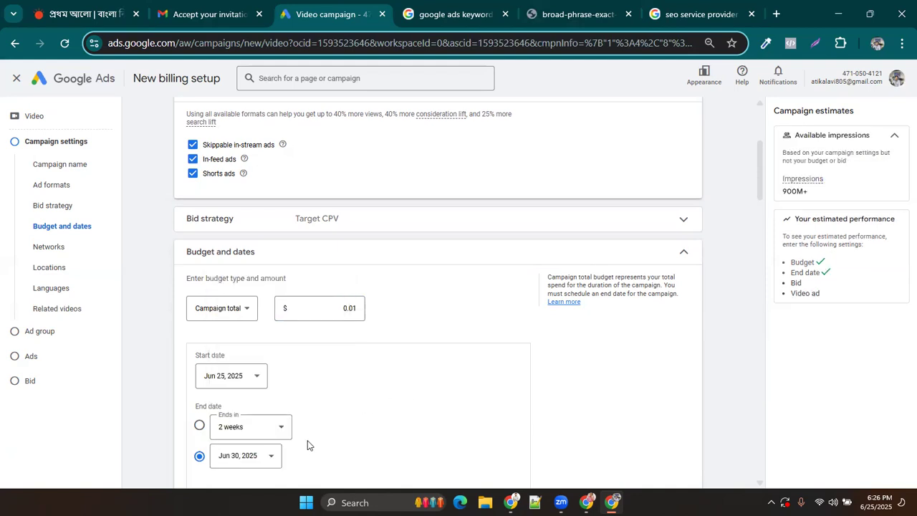
- Examine the remaining video campaign settings, covering networks, locations, languages, ad group audience, content targeting, YouTube video and target CPV bid
scroll(252, 415, "down", 1)
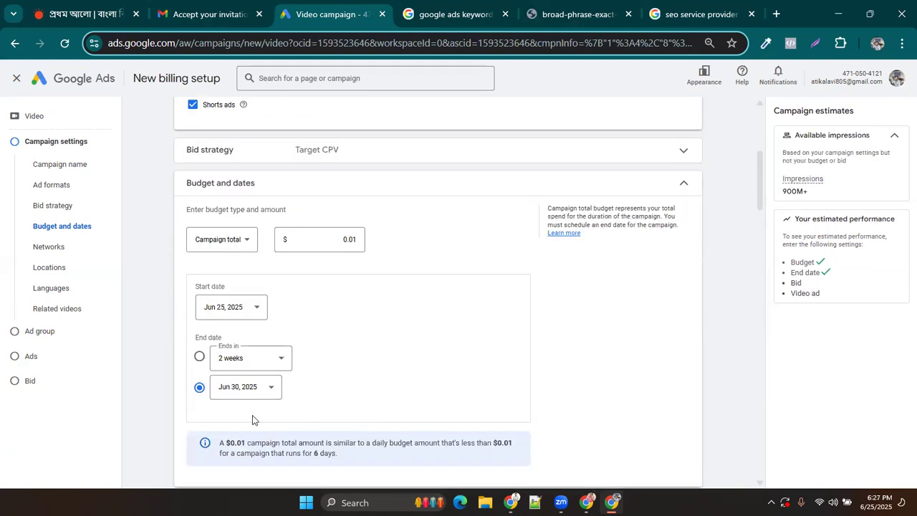
scroll(334, 384, "down", 1)
scroll(327, 390, "down", 1)
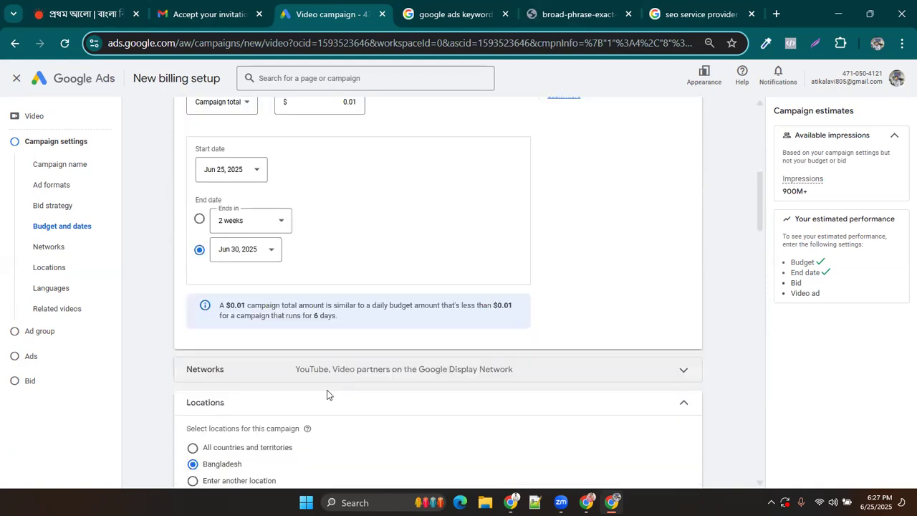
scroll(239, 444, "down", 2)
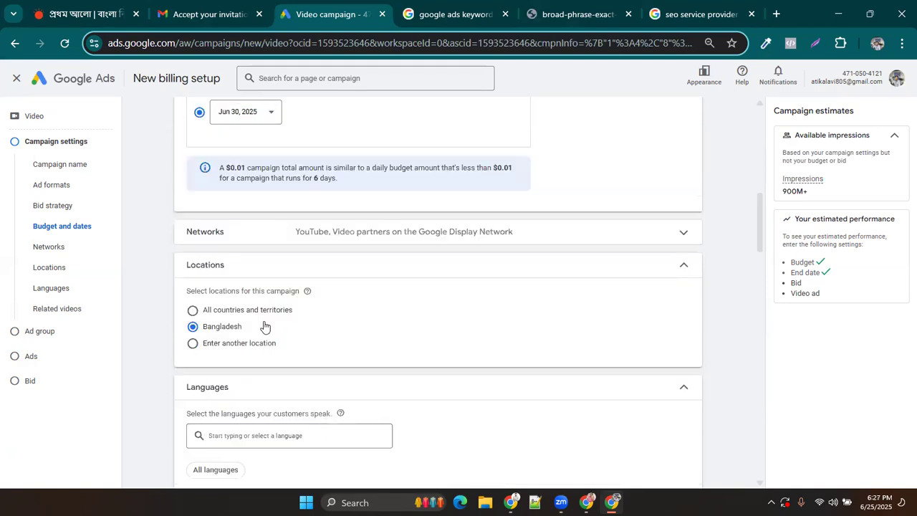
scroll(421, 451, "down", 4)
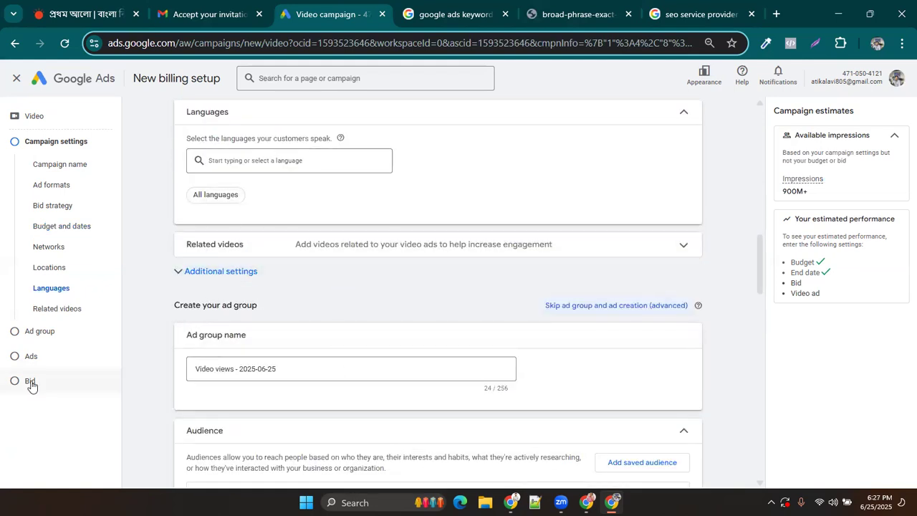
scroll(372, 332, "down", 2)
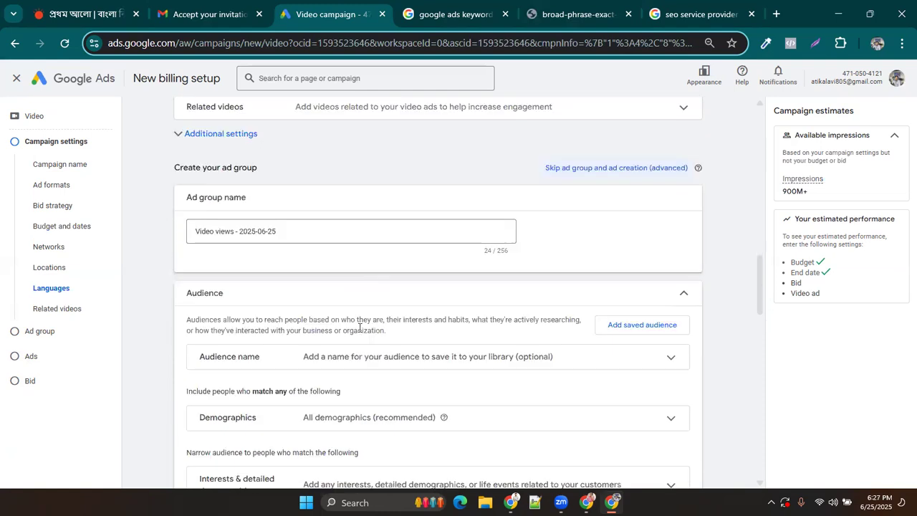
scroll(326, 259, "down", 1)
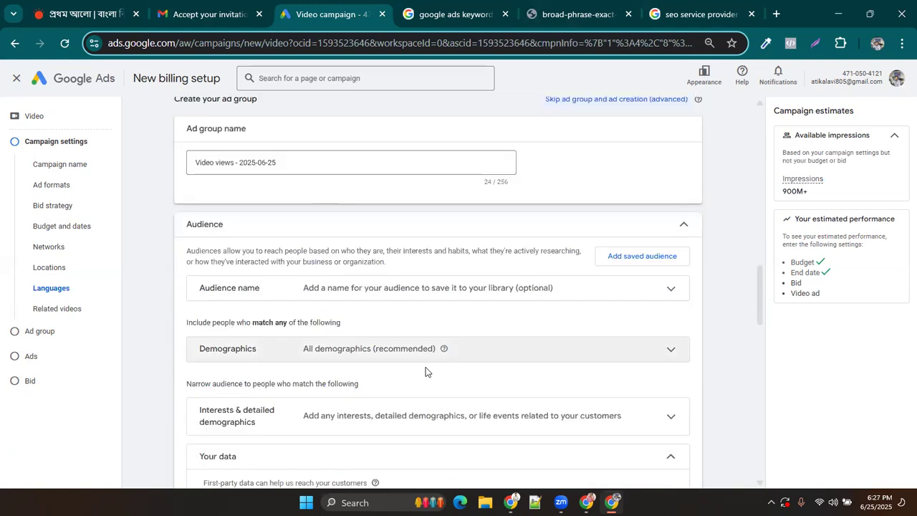
left_click(611, 294)
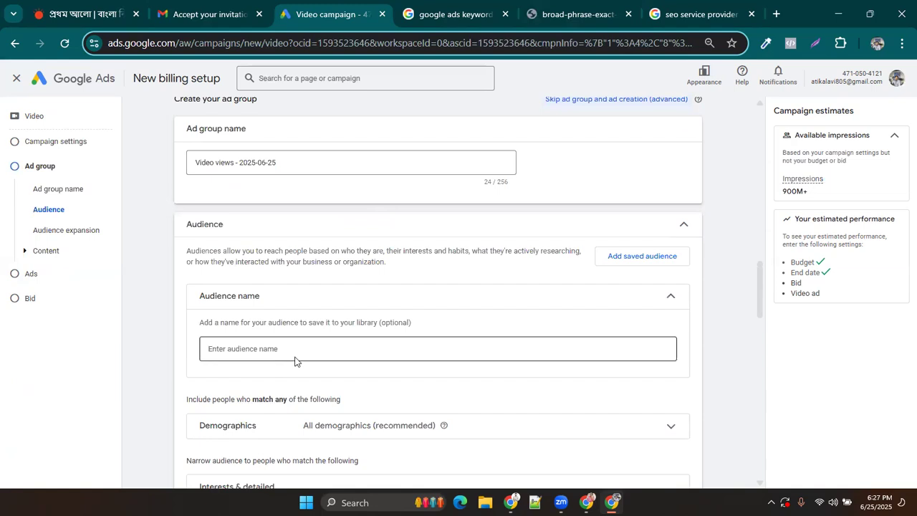
left_click(632, 298)
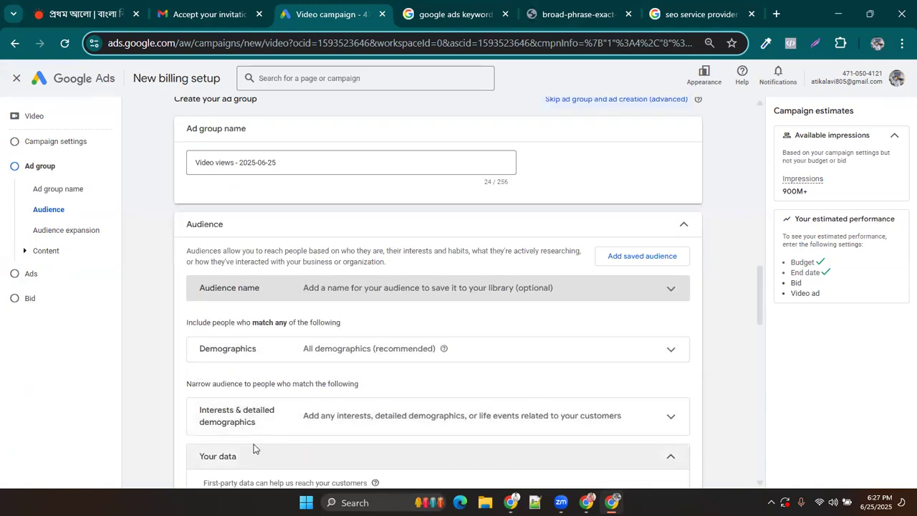
scroll(266, 425, "down", 4)
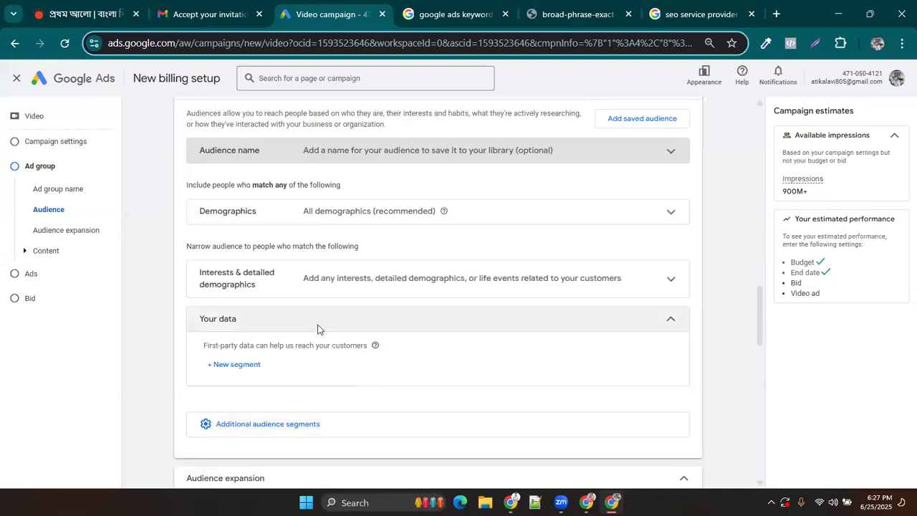
scroll(318, 330, "down", 4)
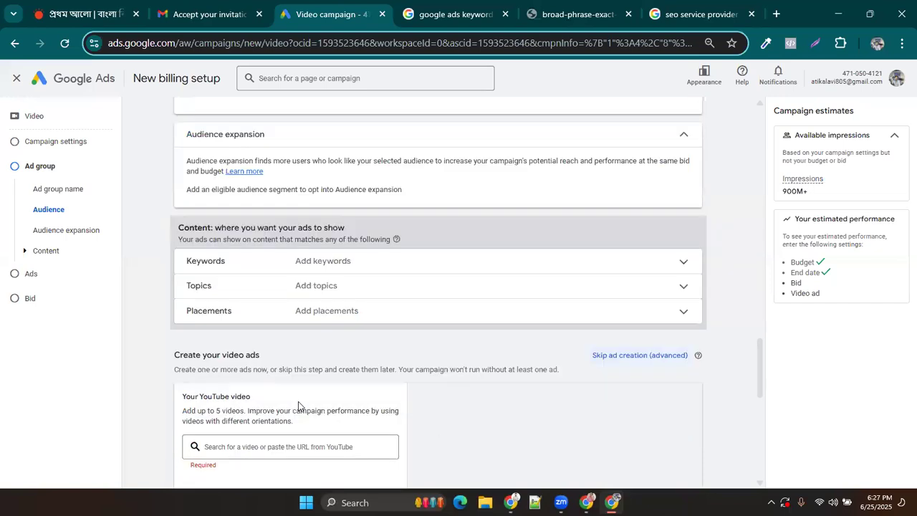
left_click(280, 381)
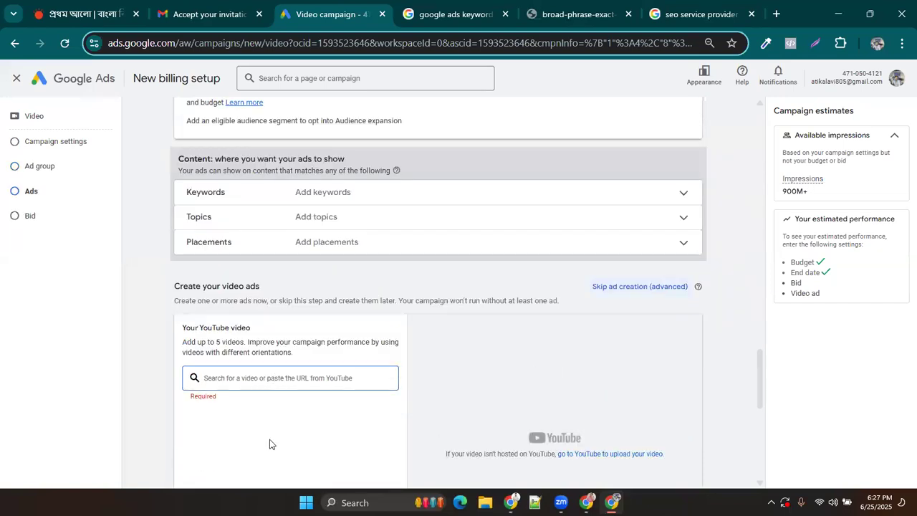
scroll(269, 436, "down", 4)
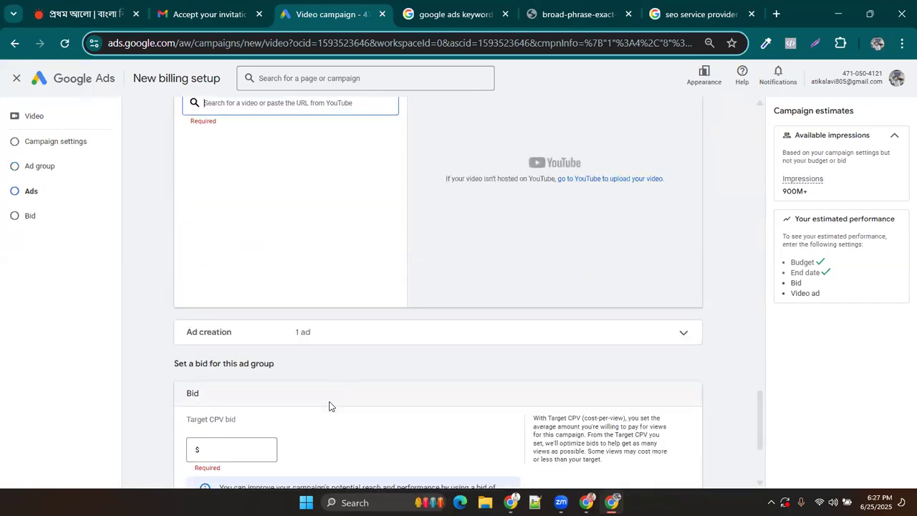
scroll(313, 431, "down", 2)
scroll(229, 309, "down", 1)
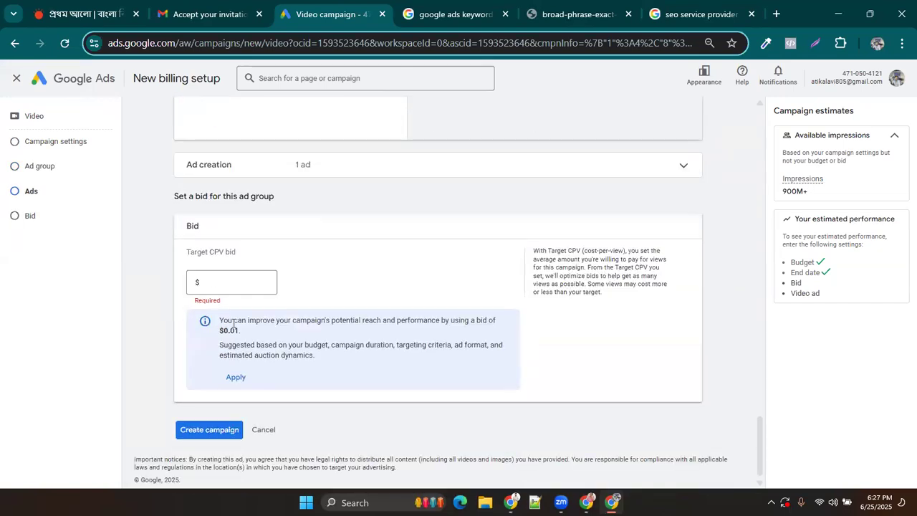